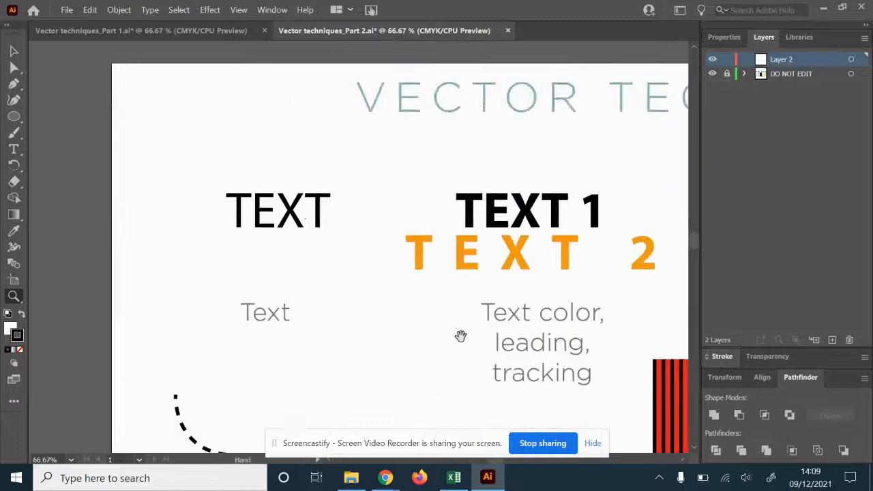
{"action": "left_click", "coordinate": [14, 156]}
{"action": "left_click_drag", "start_coordinate": [101, 162], "coordinate": [113, 258]}
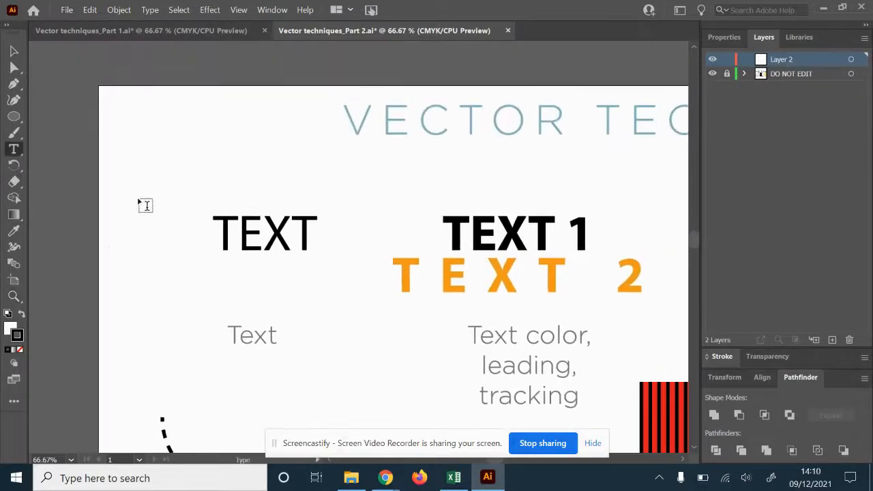
{"action": "left_click", "coordinate": [167, 171]}
{"action": "type", "text": "asldkfjaslkdfjlkasdjfklasdjfkljsad"}
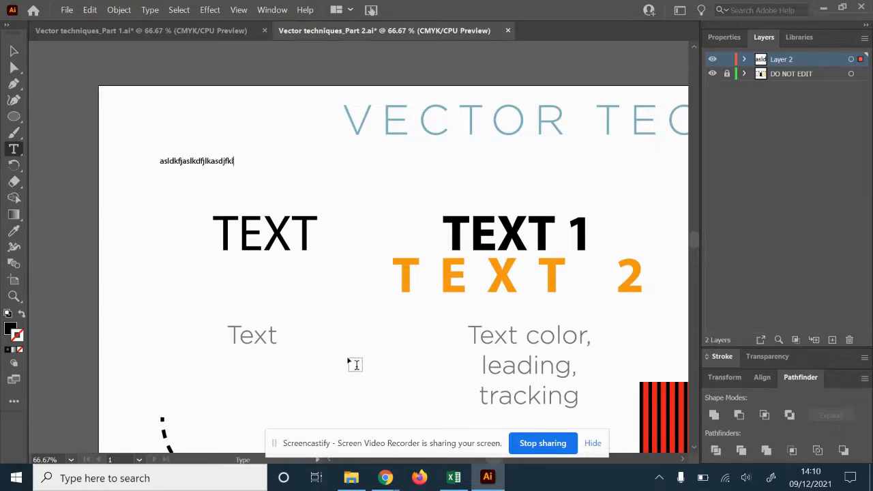
{"action": "left_click", "coordinate": [10, 47]}
{"action": "key", "text": "Delete"}
- Draw a text frame above the first sample word and enter "TEXT" in it
{"action": "left_click", "coordinate": [20, 156]}
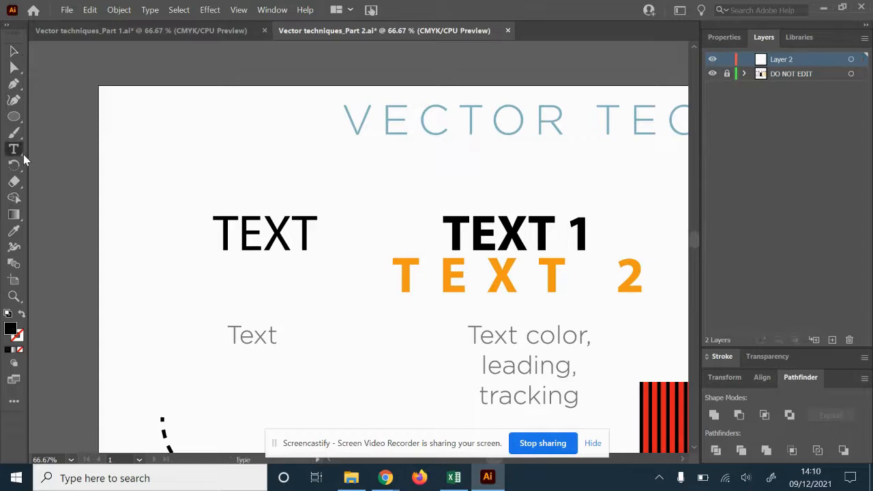
{"action": "left_click_drag", "start_coordinate": [136, 140], "coordinate": [289, 199]}
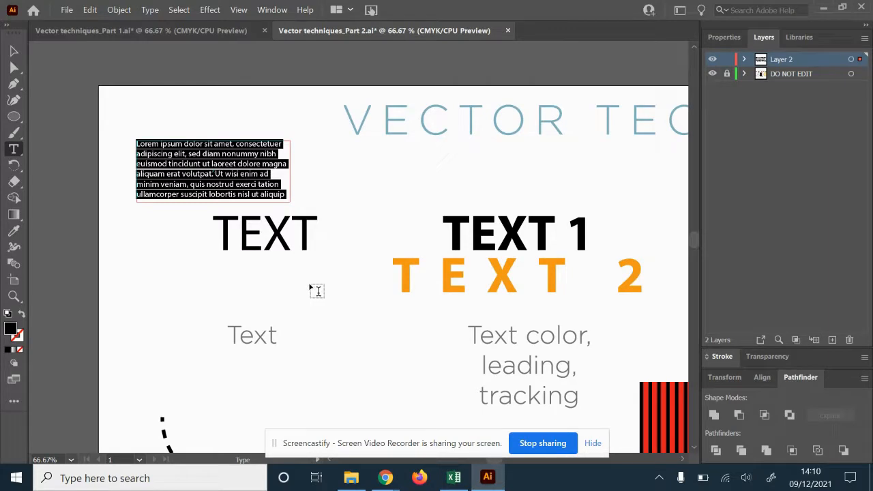
{"action": "type", "text": "TEXT"}
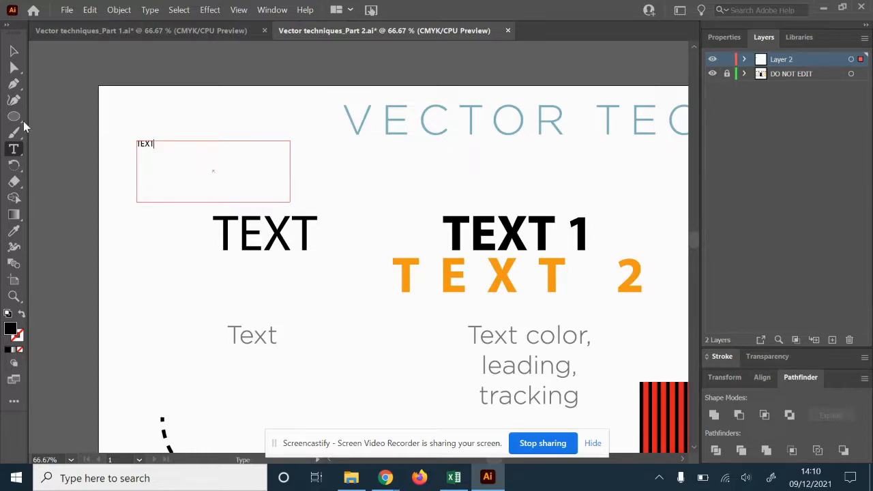
{"action": "left_click", "coordinate": [16, 53]}
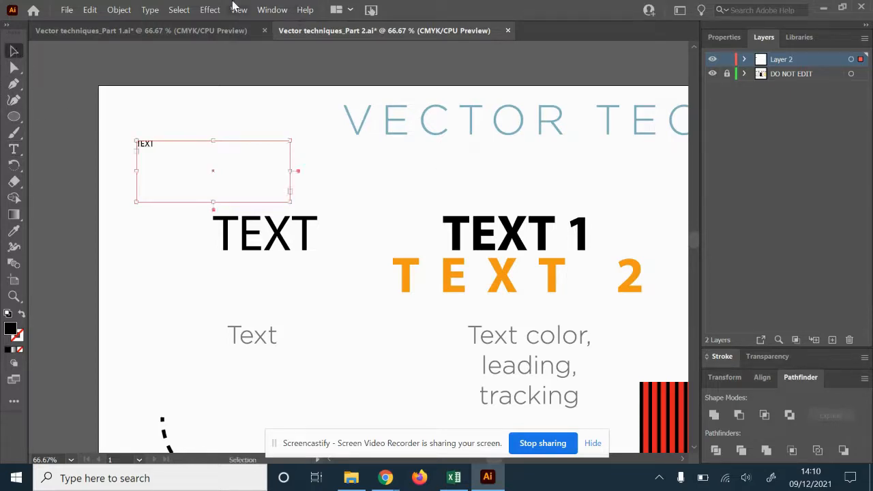
- Bring up the character formatting settings and look over the paragraph and OpenType options
{"action": "left_click", "coordinate": [280, 11]}
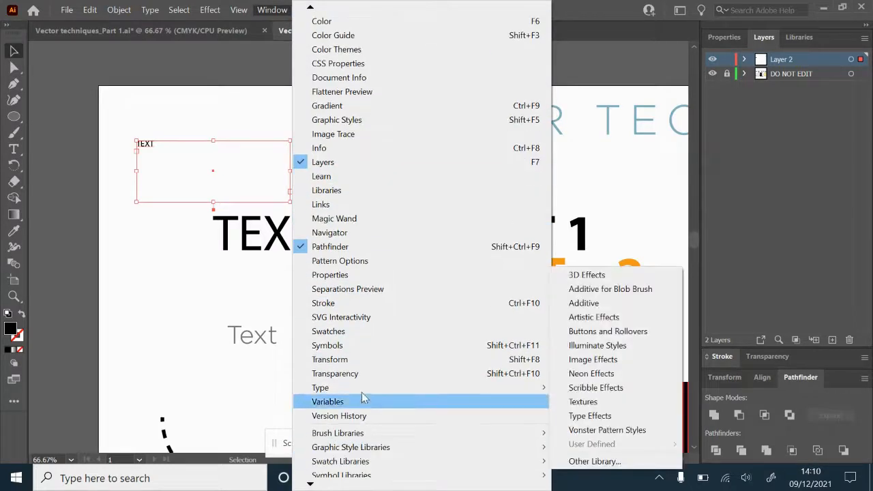
{"action": "mouse_move", "coordinate": [447, 391]}
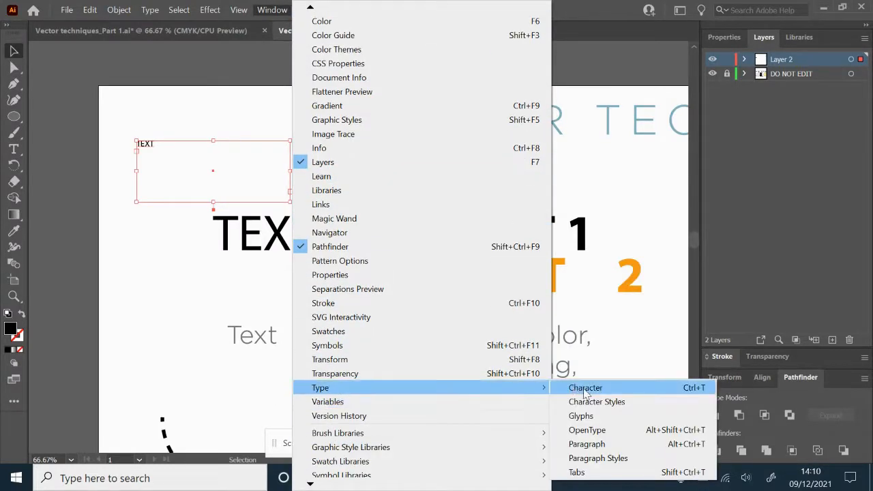
{"action": "left_click", "coordinate": [586, 390]}
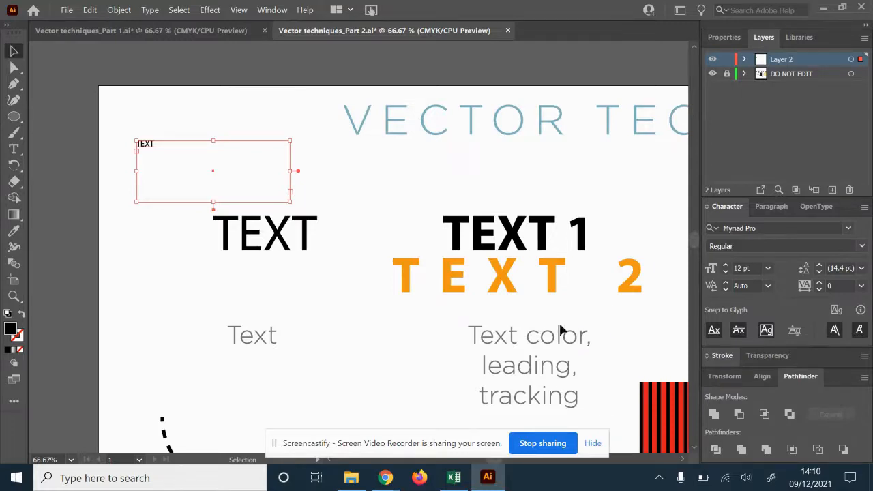
{"action": "left_click", "coordinate": [772, 208]}
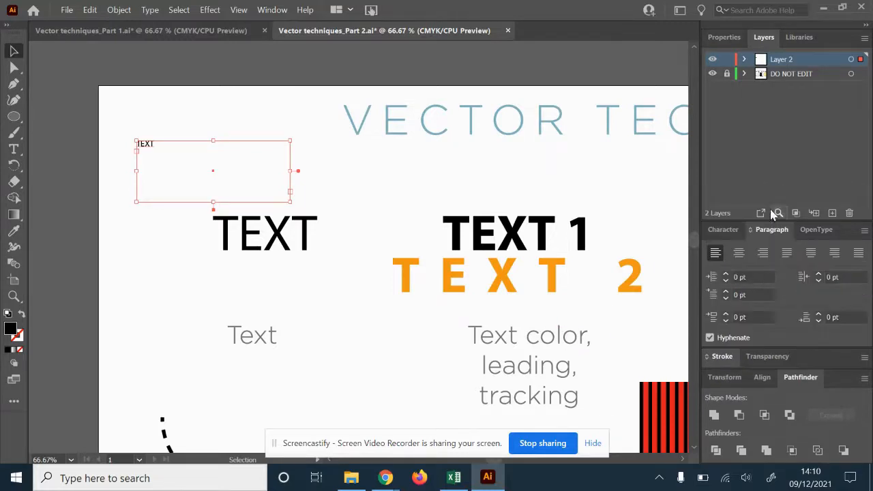
{"action": "left_click", "coordinate": [805, 231]}
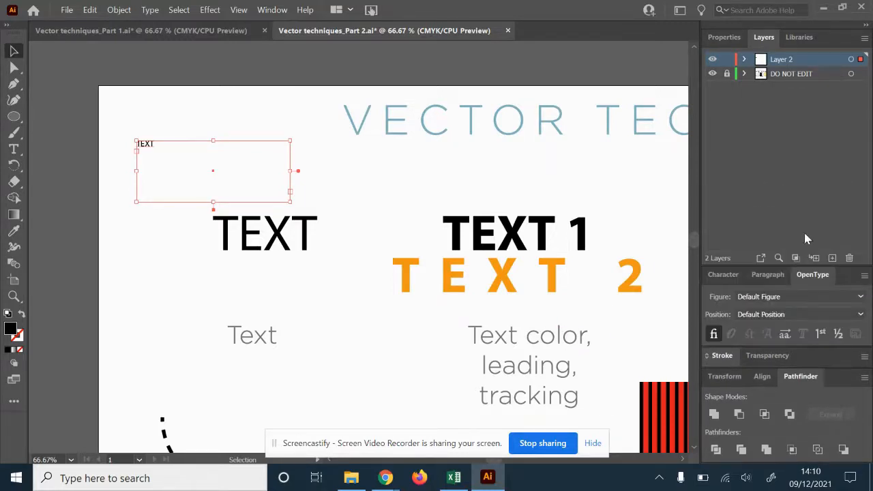
{"action": "left_click", "coordinate": [716, 276]}
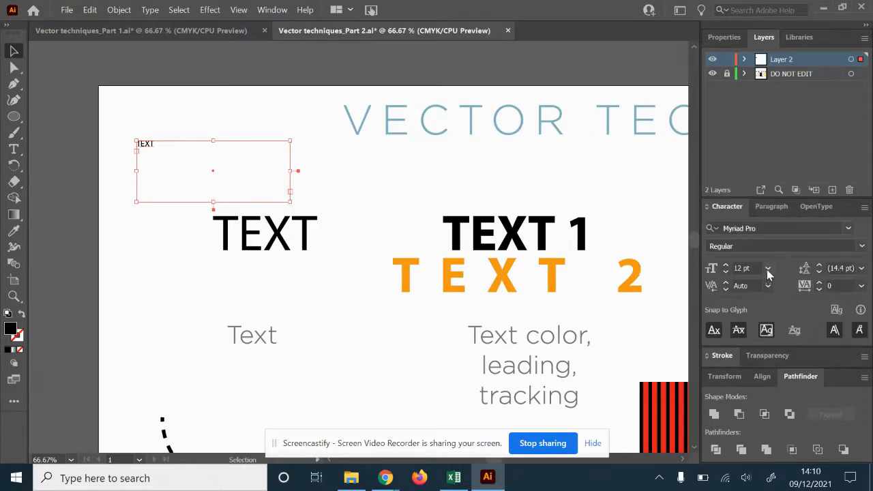
- Increase the font size of the new "TEXT" to 22 pt
{"action": "left_click", "coordinate": [726, 266]}
{"action": "left_click", "coordinate": [726, 266]}
{"action": "left_click", "coordinate": [726, 266]}
{"action": "left_click", "coordinate": [726, 266]}
{"action": "left_click", "coordinate": [726, 266]}
{"action": "left_click", "coordinate": [726, 266]}
- Browse the available font families and styles for the new text, keeping Myriad Pro Regular
{"action": "left_click", "coordinate": [848, 228]}
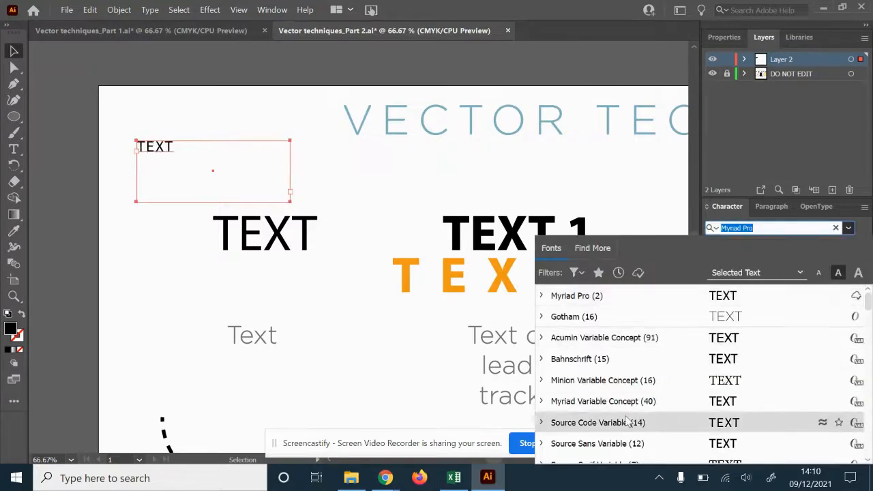
{"action": "scroll", "coordinate": [609, 367], "scroll_direction": "down", "scroll_amount": 3}
{"action": "scroll", "coordinate": [609, 362], "scroll_direction": "down", "scroll_amount": 8}
{"action": "scroll", "coordinate": [605, 354], "scroll_direction": "up", "scroll_amount": 15}
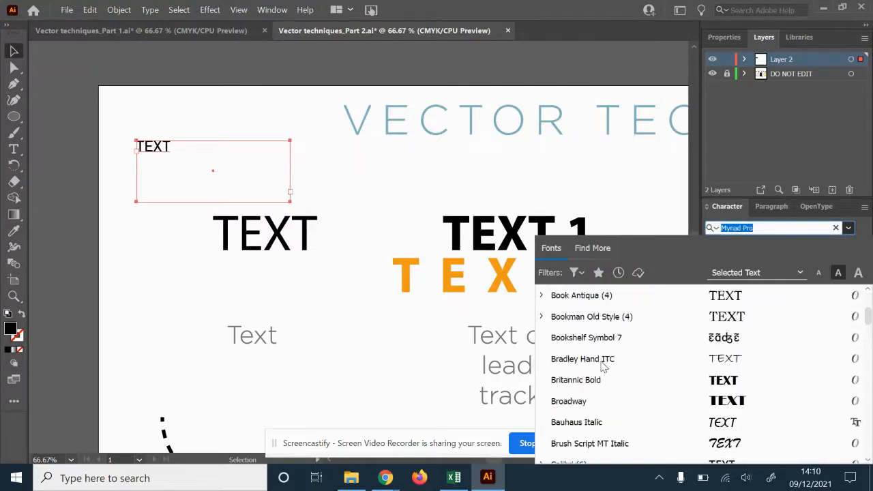
{"action": "scroll", "coordinate": [605, 342], "scroll_direction": "down", "scroll_amount": 12}
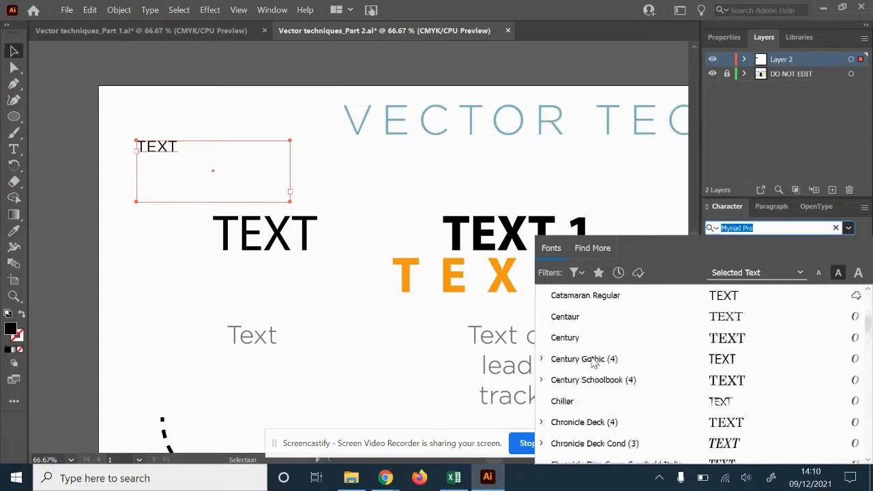
{"action": "scroll", "coordinate": [595, 359], "scroll_direction": "up", "scroll_amount": 12}
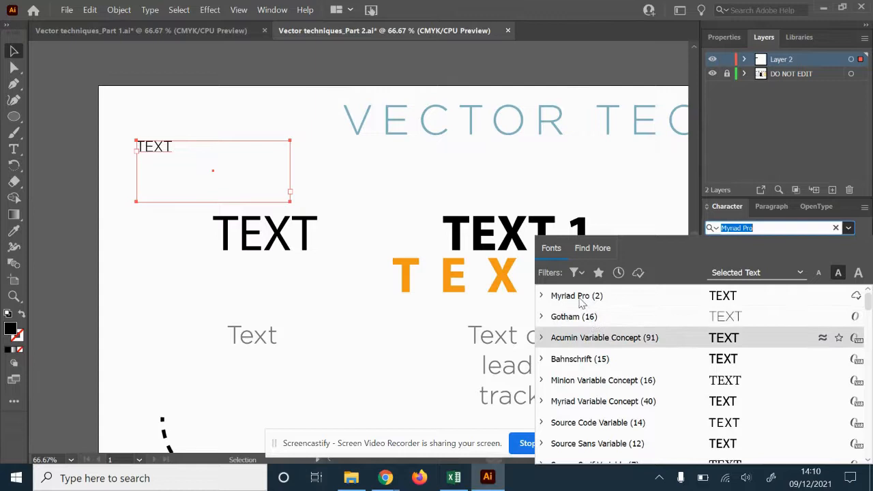
{"action": "left_click", "coordinate": [568, 296]}
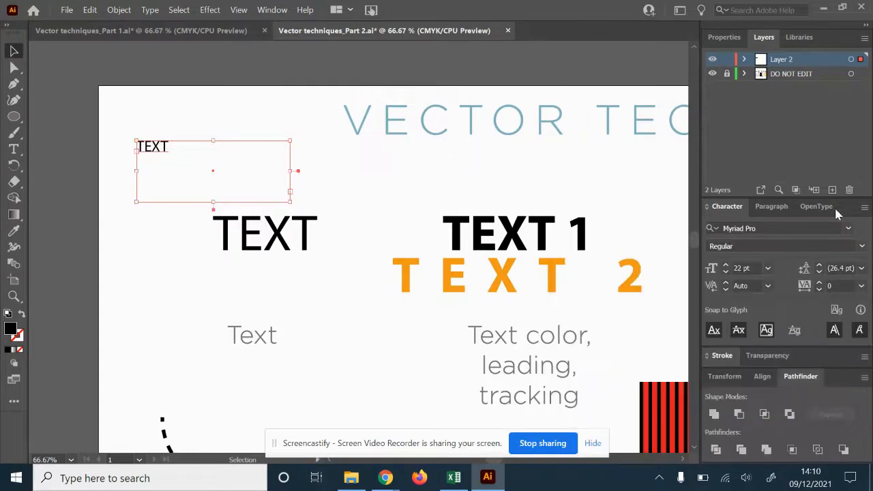
{"action": "left_click", "coordinate": [855, 246]}
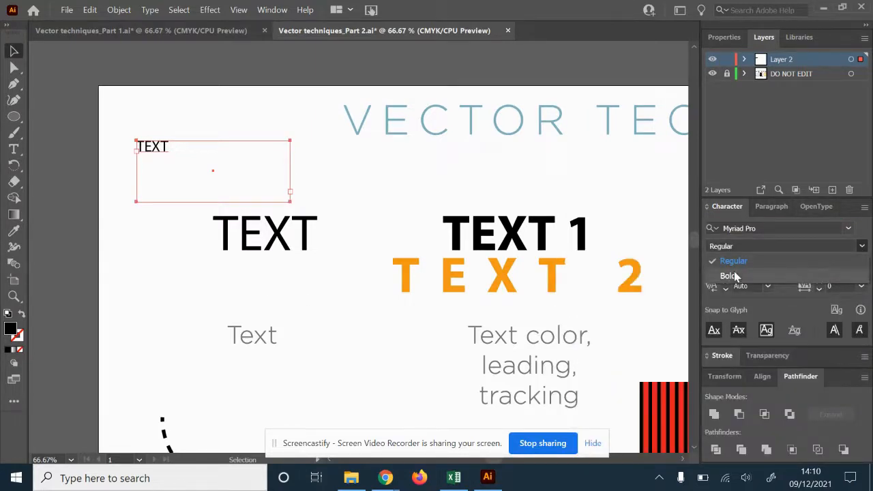
{"action": "left_click", "coordinate": [155, 130]}
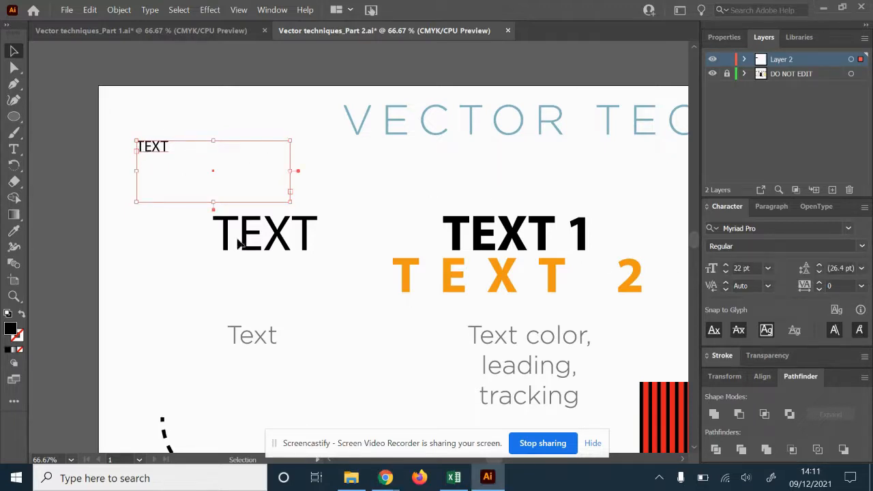
- Set the new "TEXT" to 72 pt to match the sample's size and place it just above the sample word
{"action": "left_click", "coordinate": [768, 268]}
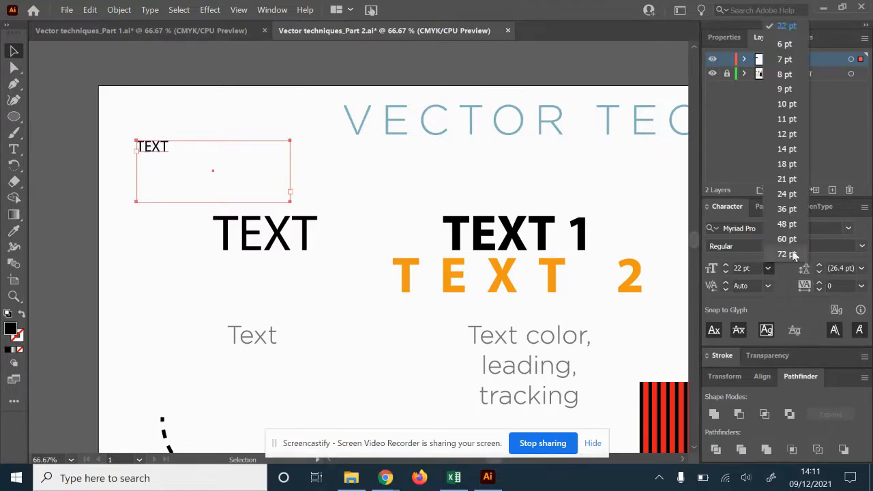
{"action": "left_click", "coordinate": [787, 239]}
{"action": "left_click_drag", "start_coordinate": [208, 156], "coordinate": [286, 230]}
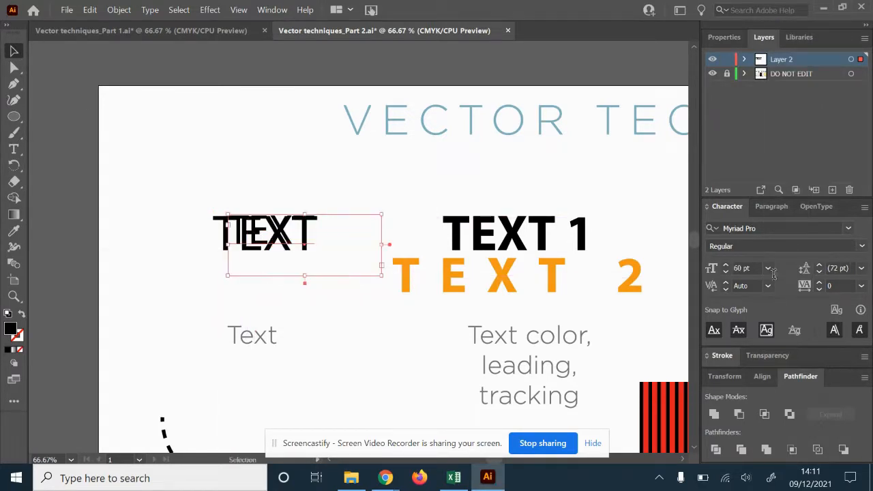
{"action": "left_click", "coordinate": [768, 268]}
{"action": "left_click", "coordinate": [788, 254]}
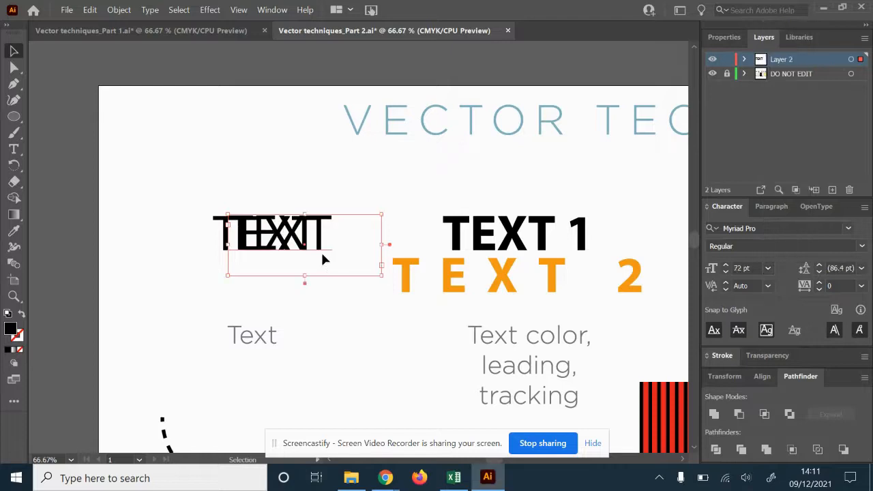
{"action": "left_click_drag", "start_coordinate": [299, 241], "coordinate": [276, 201]}
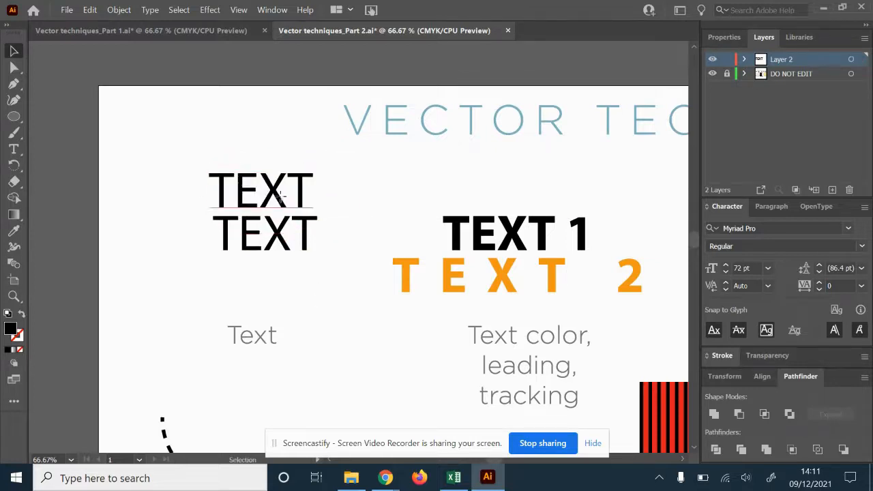
{"action": "left_click_drag", "start_coordinate": [362, 232], "coordinate": [324, 214]}
{"action": "left_click", "coordinate": [375, 235]}
- Draw a text frame above the bold black sample and enter "TEXT 1" in it
{"action": "left_click", "coordinate": [13, 148]}
{"action": "left_click_drag", "start_coordinate": [410, 157], "coordinate": [609, 205]}
{"action": "type", "text": "TE"}
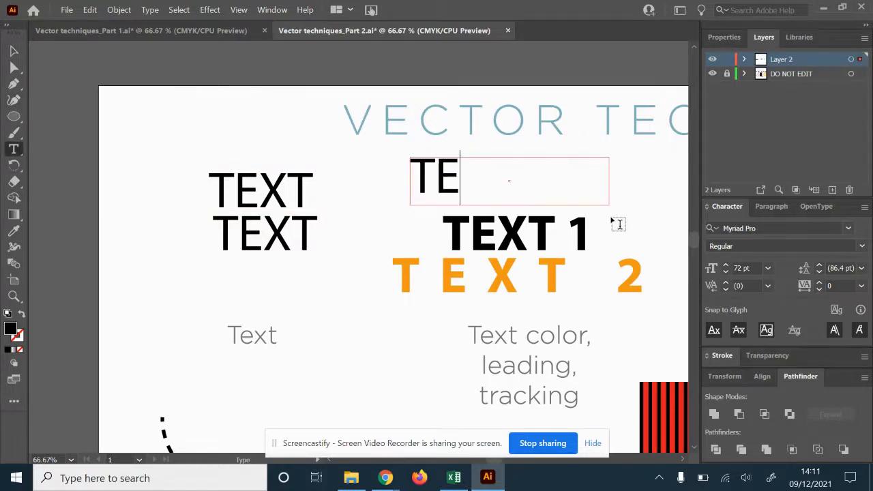
{"action": "type", "text": "XT 1"}
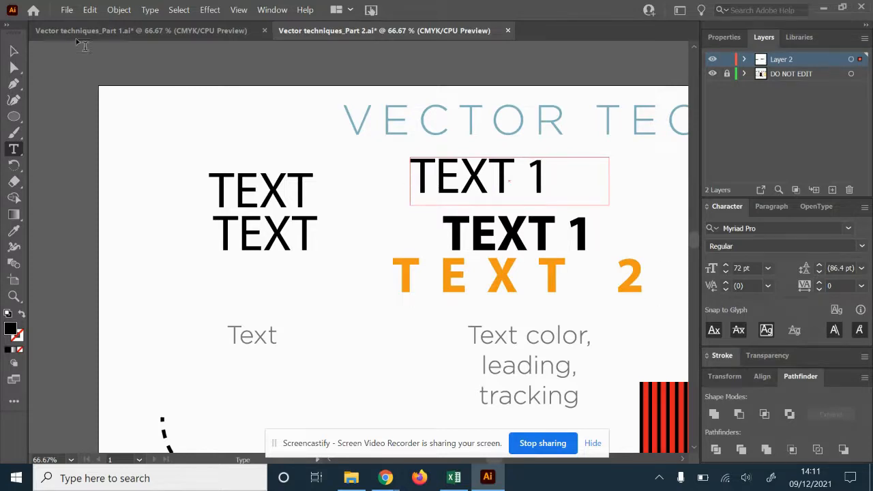
{"action": "left_click", "coordinate": [12, 51]}
{"action": "left_click", "coordinate": [554, 183]}
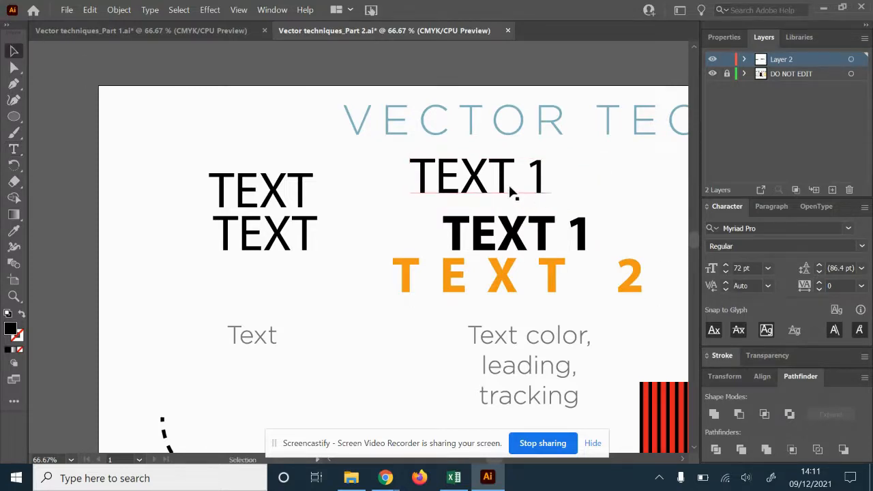
- Set the font style of the new "TEXT 1" to Bold
{"action": "left_click", "coordinate": [494, 184]}
{"action": "left_click", "coordinate": [14, 50]}
{"action": "left_click", "coordinate": [289, 255]}
{"action": "left_click", "coordinate": [486, 190]}
{"action": "left_click", "coordinate": [864, 247]}
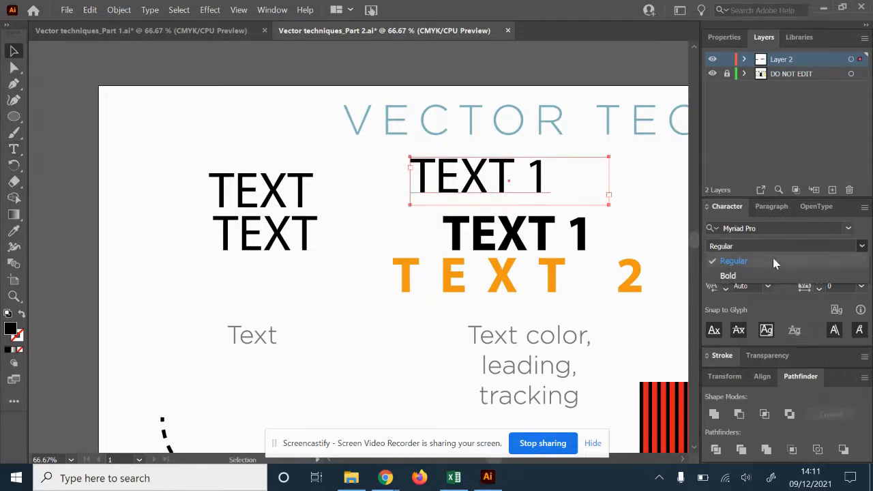
{"action": "left_click", "coordinate": [757, 275]}
- Move the new "TEXT 1" exactly onto the matching bold black sample
{"action": "left_click_drag", "start_coordinate": [492, 175], "coordinate": [514, 190]}
{"action": "left_click_drag", "start_coordinate": [311, 193], "coordinate": [106, 101]}
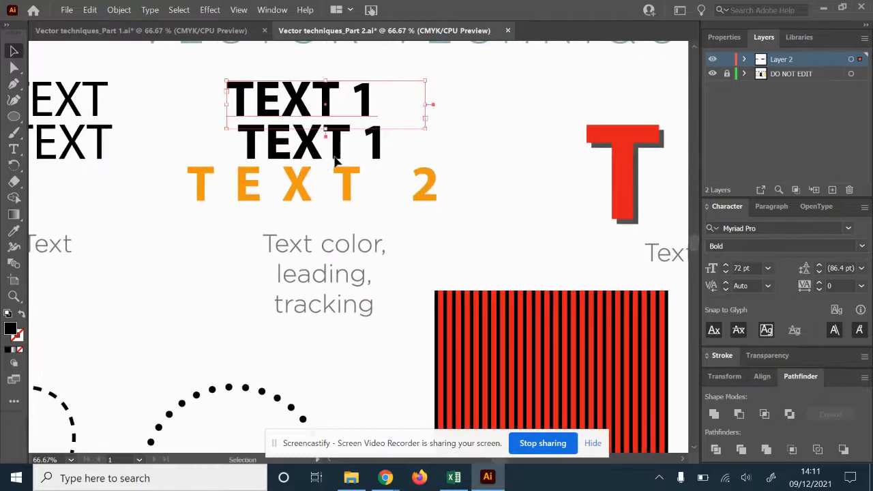
{"action": "left_click_drag", "start_coordinate": [326, 128], "coordinate": [325, 208]}
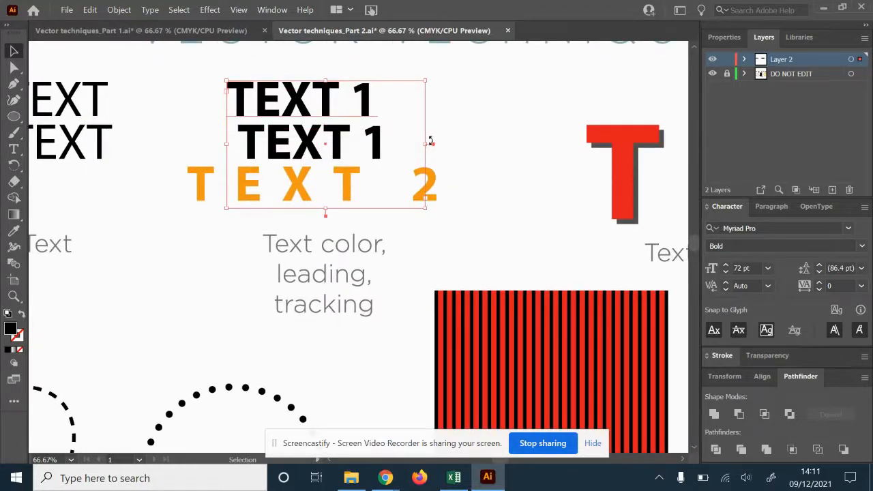
{"action": "key", "text": "ctrl+z"}
{"action": "left_click_drag", "start_coordinate": [286, 123], "coordinate": [318, 162]}
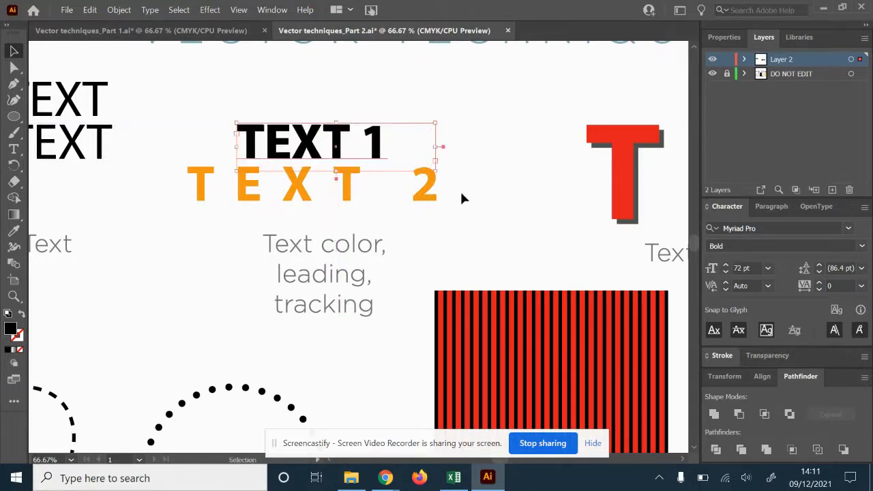
{"action": "key", "text": "ctrl+v"}
{"action": "left_click_drag", "start_coordinate": [339, 243], "coordinate": [299, 191]}
{"action": "key", "text": "ctrl+z"}
{"action": "key", "text": "ctrl+z"}
{"action": "left_click", "coordinate": [219, 183]}
- Try a separate text frame reading "TEXT 2" over the orange sample, and delete it
{"action": "left_click", "coordinate": [14, 149]}
{"action": "left_click_drag", "start_coordinate": [157, 158], "coordinate": [477, 217]}
{"action": "type", "text": "tEX"}
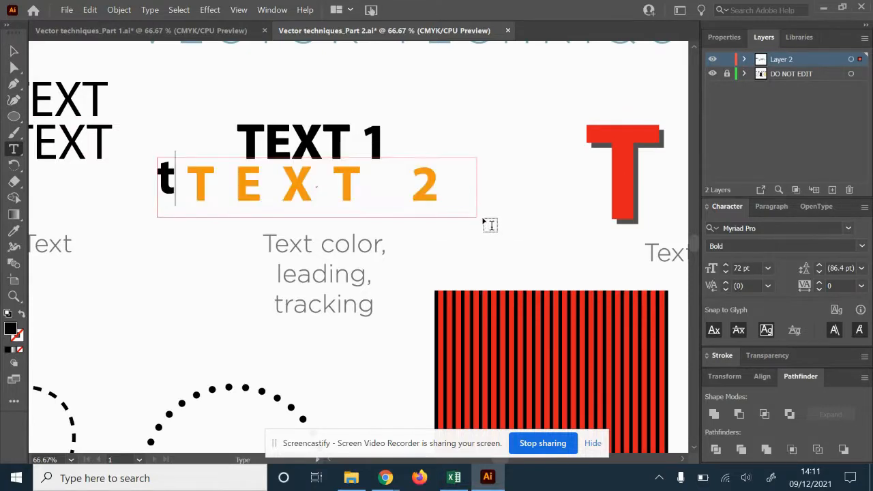
{"action": "key", "text": "BackSpace"}
{"action": "key", "text": "BackSpace"}
{"action": "key", "text": "BackSpace"}
{"action": "type", "text": "TEXT 2"}
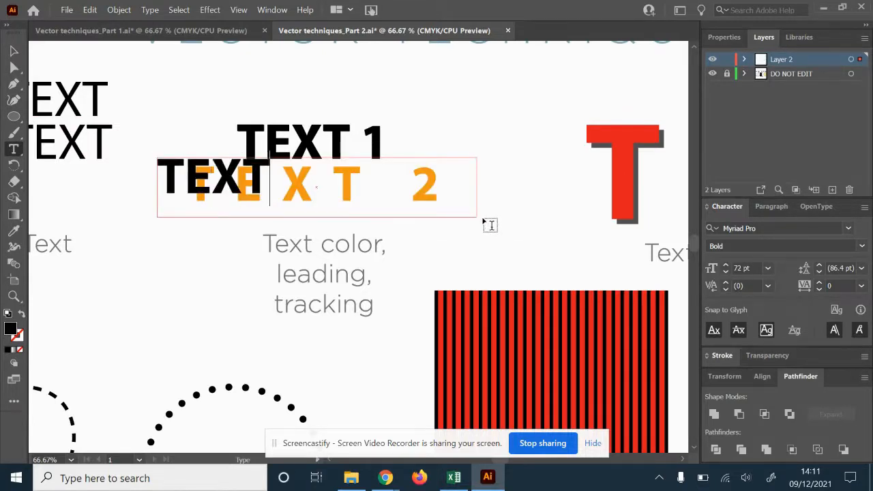
{"action": "left_click", "coordinate": [14, 53]}
{"action": "left_click", "coordinate": [15, 51]}
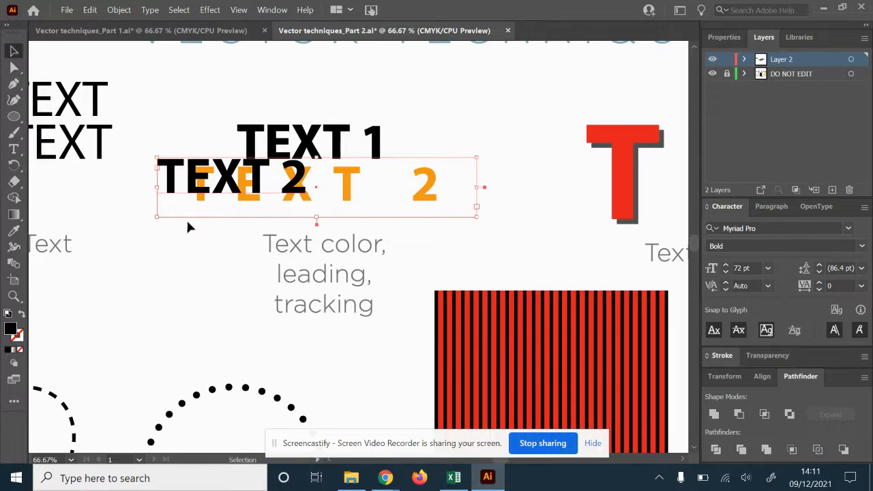
{"action": "key", "text": "Delete"}
- Enlarge the "TEXT 1" frame downward and to both sides so it spans the black and orange sample lines
{"action": "left_click", "coordinate": [305, 145]}
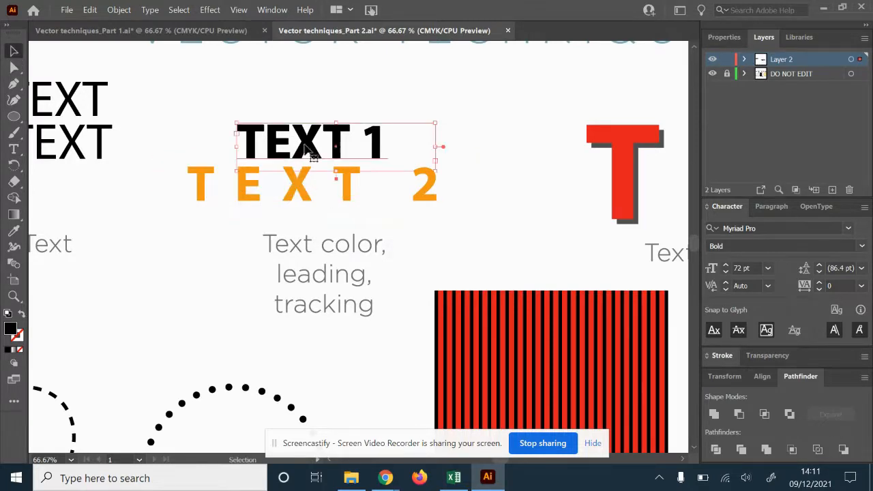
{"action": "left_click_drag", "start_coordinate": [338, 171], "coordinate": [337, 223]}
{"action": "left_click_drag", "start_coordinate": [239, 174], "coordinate": [178, 172]}
{"action": "left_click_drag", "start_coordinate": [435, 173], "coordinate": [484, 174]}
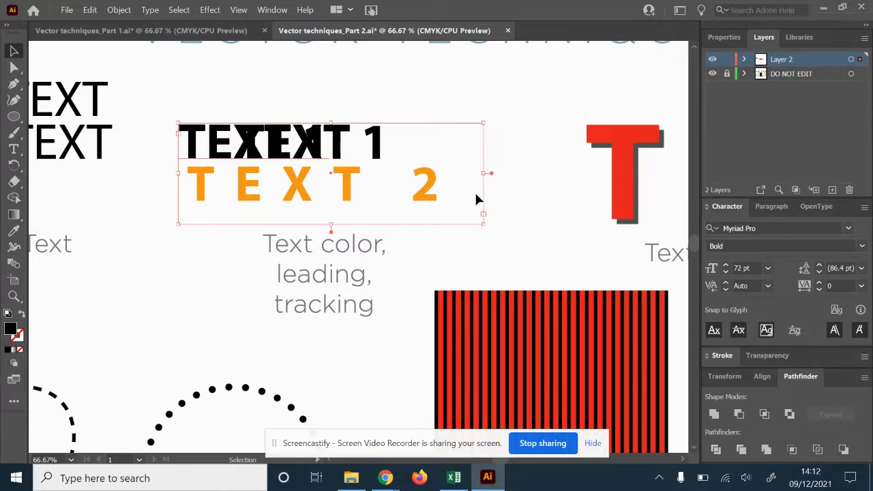
- Centre-align the "TEXT 1" paragraph and move its frame clear of the black and orange samples
{"action": "left_click", "coordinate": [771, 207]}
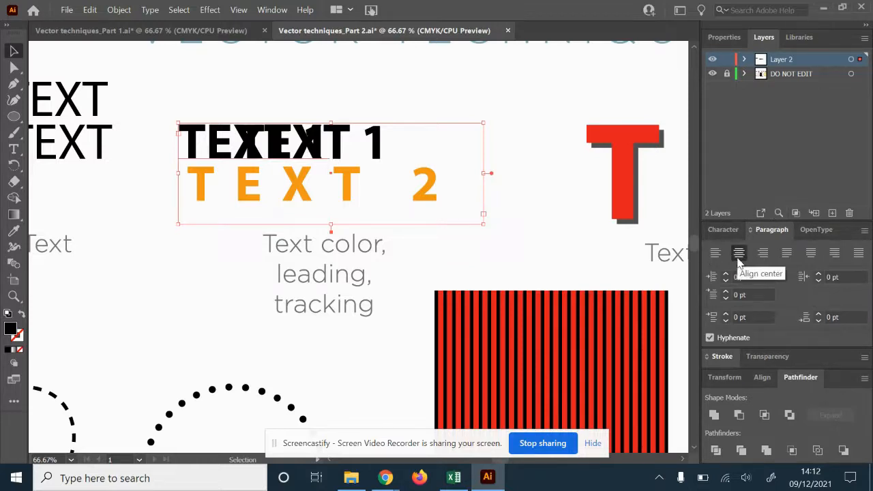
{"action": "left_click", "coordinate": [739, 252]}
{"action": "left_click_drag", "start_coordinate": [333, 109], "coordinate": [324, 68]}
{"action": "left_click_drag", "start_coordinate": [312, 123], "coordinate": [527, 90]}
- Add a second line reading "TEXT 2" to the frame and place the frame above the artboard
{"action": "key", "text": "t"}
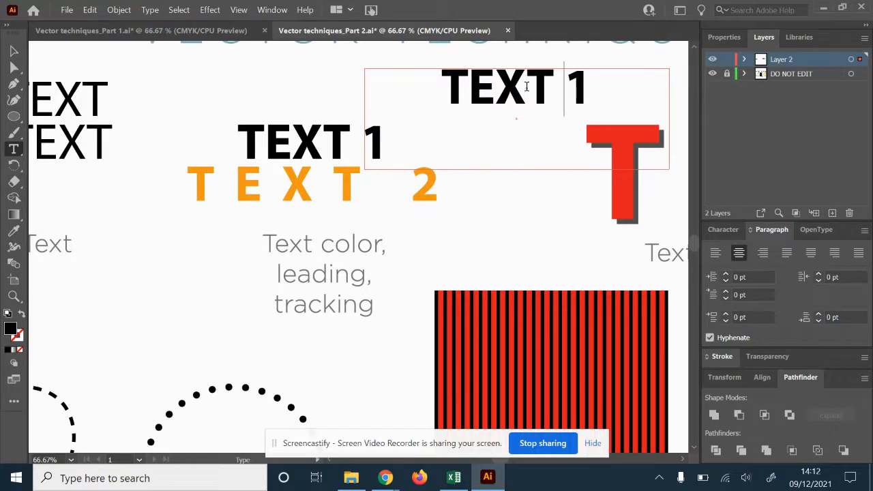
{"action": "type", "text": "TEXT 2"}
{"action": "left_click", "coordinate": [13, 51]}
{"action": "left_click", "coordinate": [613, 255]}
{"action": "left_click_drag", "start_coordinate": [518, 160], "coordinate": [443, 305]}
{"action": "left_click_drag", "start_coordinate": [446, 258], "coordinate": [344, 73]}
{"action": "left_click_drag", "start_coordinate": [425, 147], "coordinate": [408, 265]}
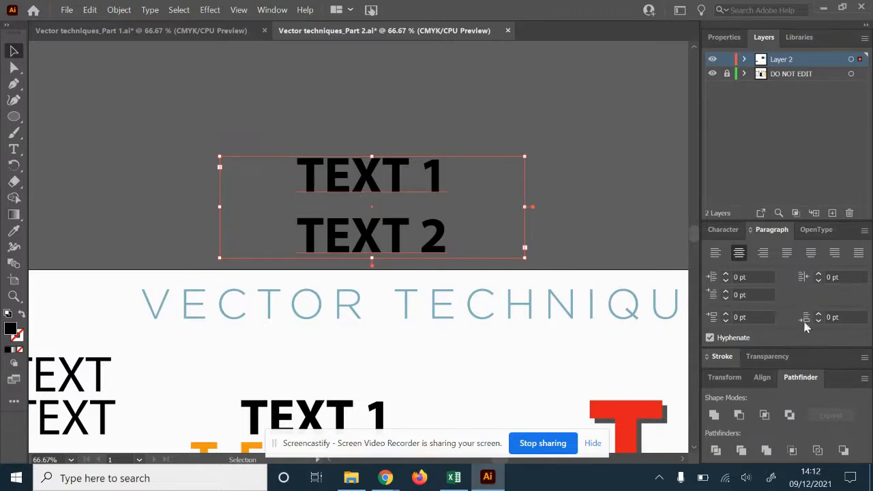
- Set the leading of the two-line text to 67 pt
{"action": "left_click", "coordinate": [724, 230]}
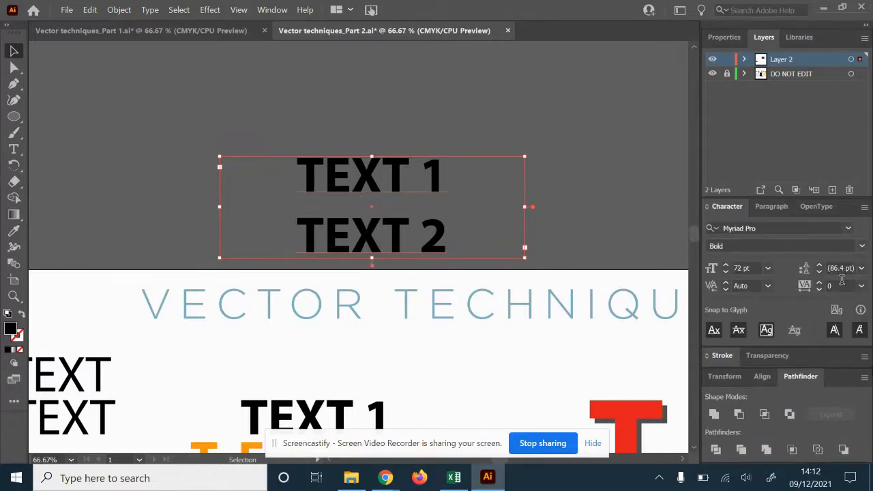
{"action": "left_click", "coordinate": [820, 272]}
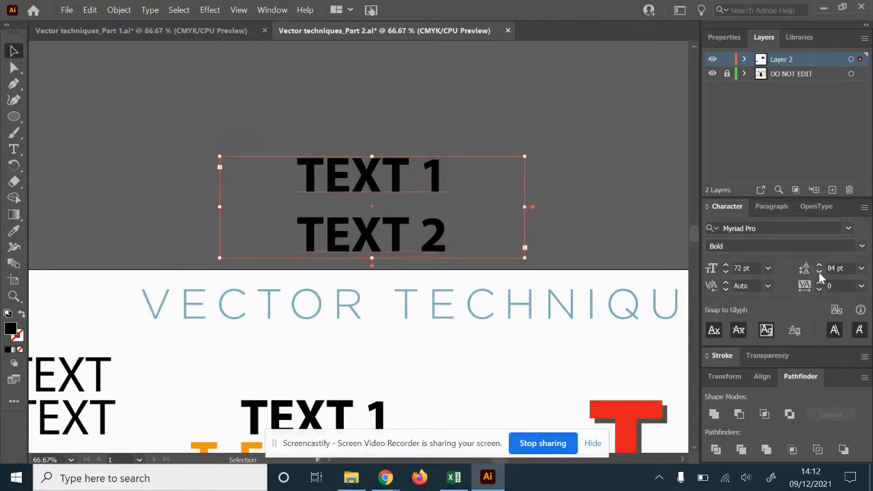
{"action": "left_click", "coordinate": [820, 271]}
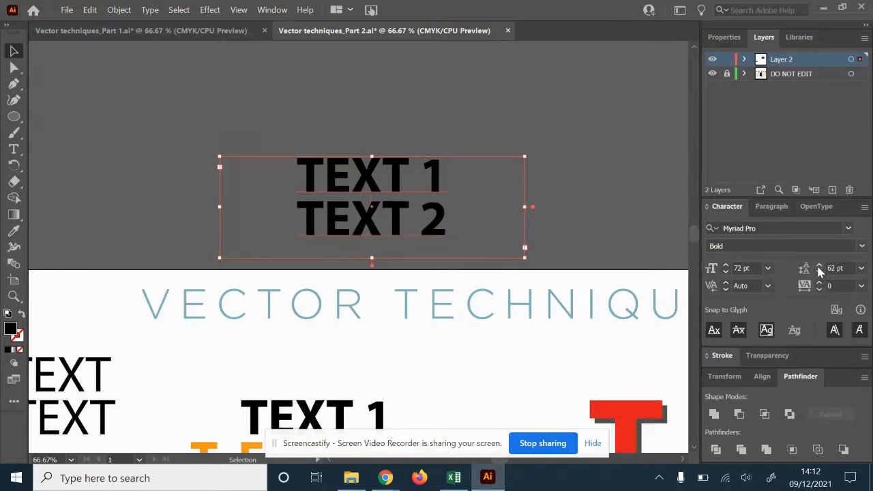
{"action": "left_click", "coordinate": [820, 266]}
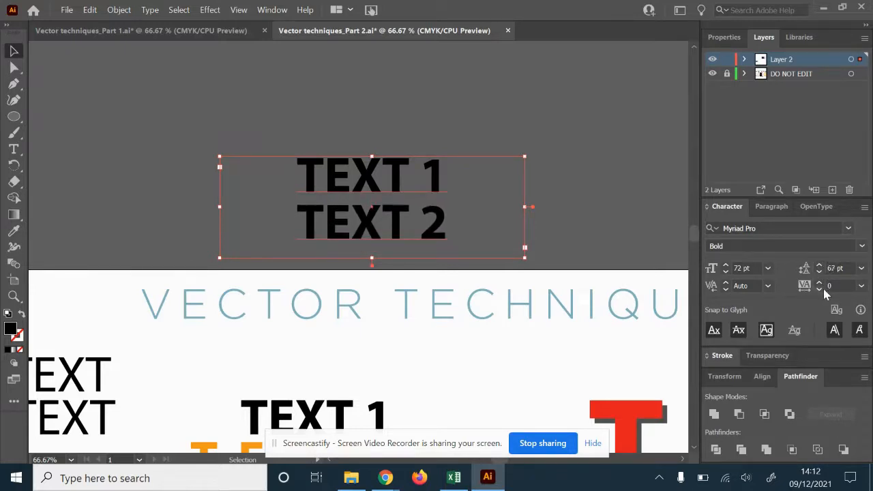
- Set the tracking of only the "TEXT 2" line to 200
{"action": "key", "text": "t"}
{"action": "left_click", "coordinate": [443, 218]}
{"action": "left_click_drag", "start_coordinate": [428, 219], "coordinate": [261, 224]}
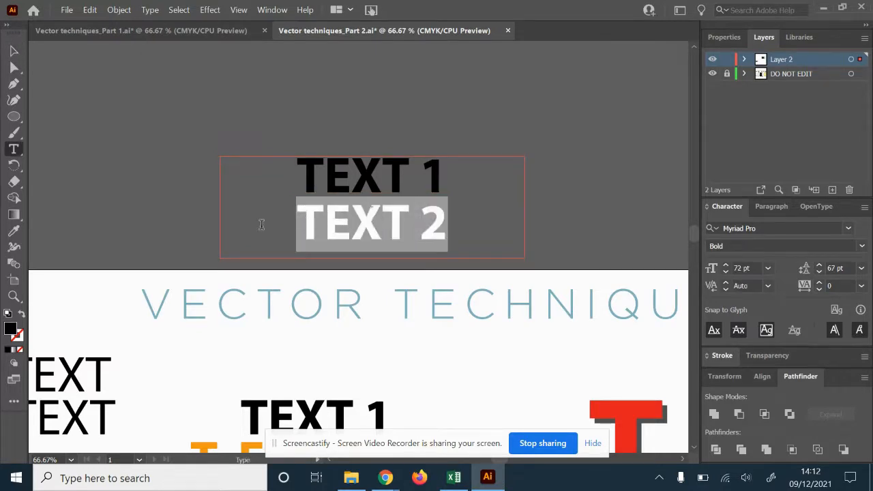
{"action": "left_click", "coordinate": [821, 285]}
{"action": "left_click", "coordinate": [821, 286]}
{"action": "left_click", "coordinate": [821, 286]}
{"action": "left_click", "coordinate": [820, 286]}
{"action": "left_click", "coordinate": [862, 288]}
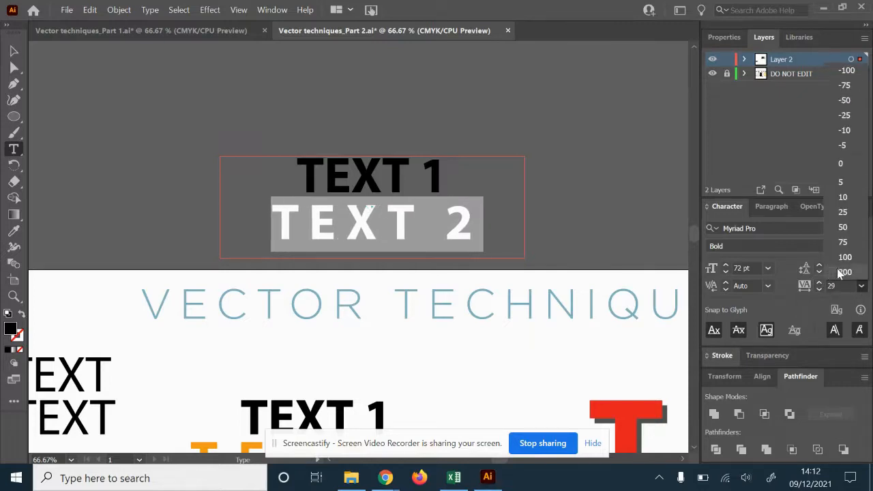
{"action": "left_click", "coordinate": [843, 272]}
{"action": "left_click", "coordinate": [15, 52]}
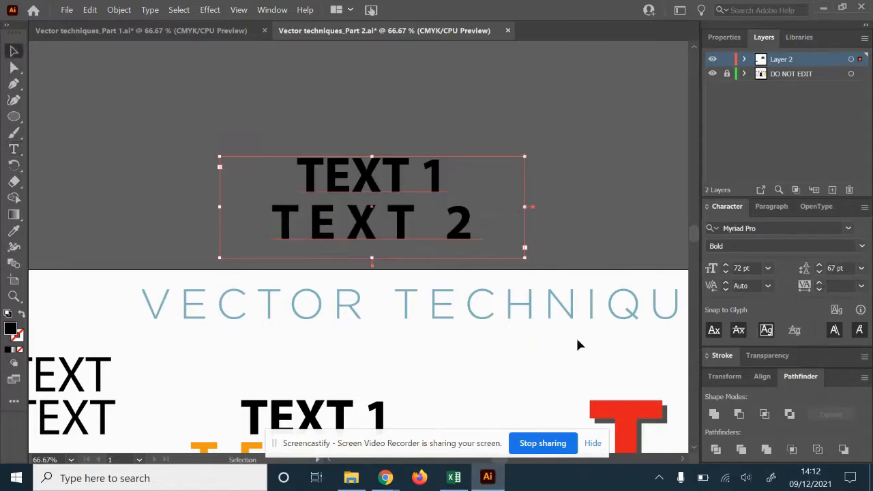
- Fill the "TEXT 2" line with the olive colour #918d00
{"action": "key", "text": "t"}
{"action": "left_click_drag", "start_coordinate": [497, 230], "coordinate": [245, 230]}
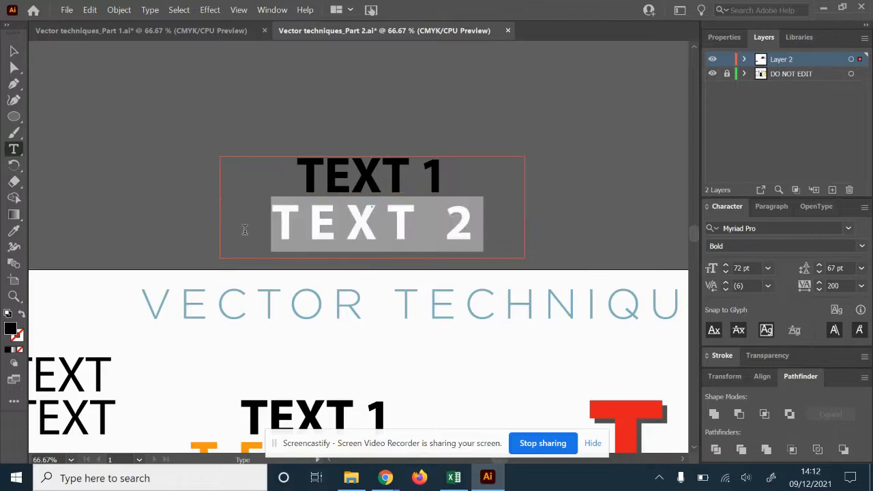
{"action": "double_click", "coordinate": [11, 333]}
{"action": "type", "text": "918d00"}
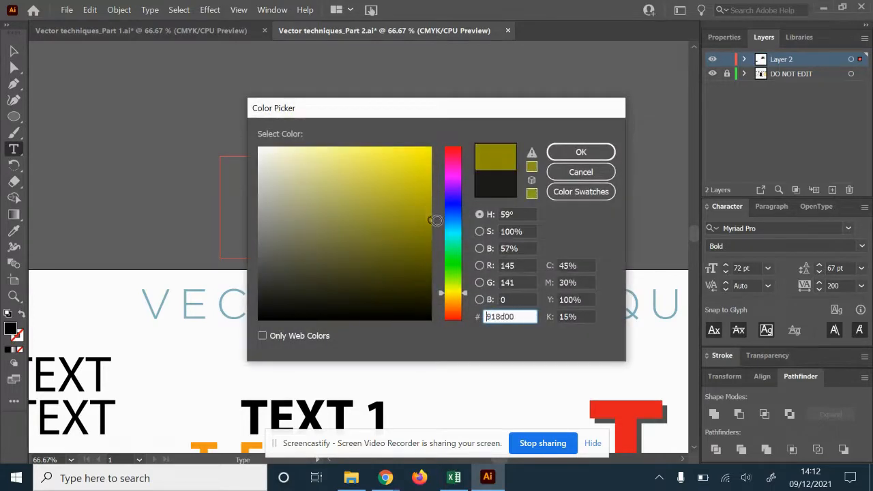
{"action": "left_click", "coordinate": [581, 152]}
- Give the "TEXT 2" line a pink stroke with the colour #ff1dd4
{"action": "double_click", "coordinate": [11, 332]}
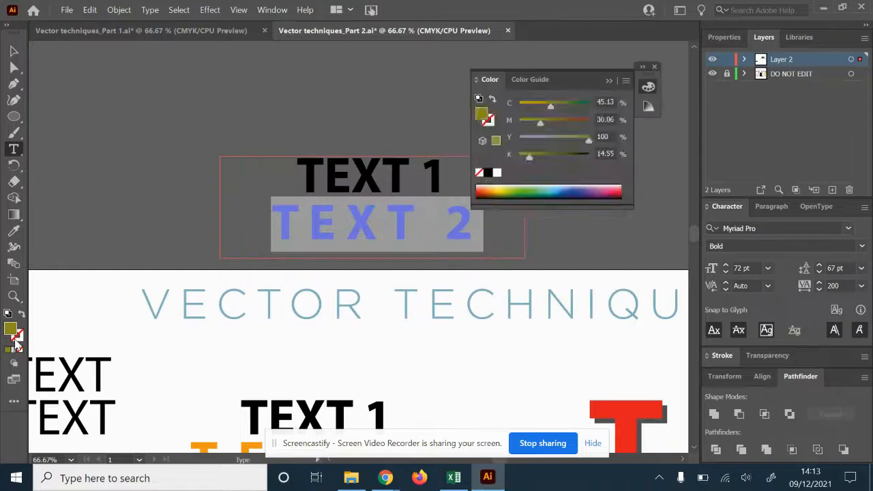
{"action": "left_click", "coordinate": [459, 181]}
{"action": "left_click", "coordinate": [581, 152]}
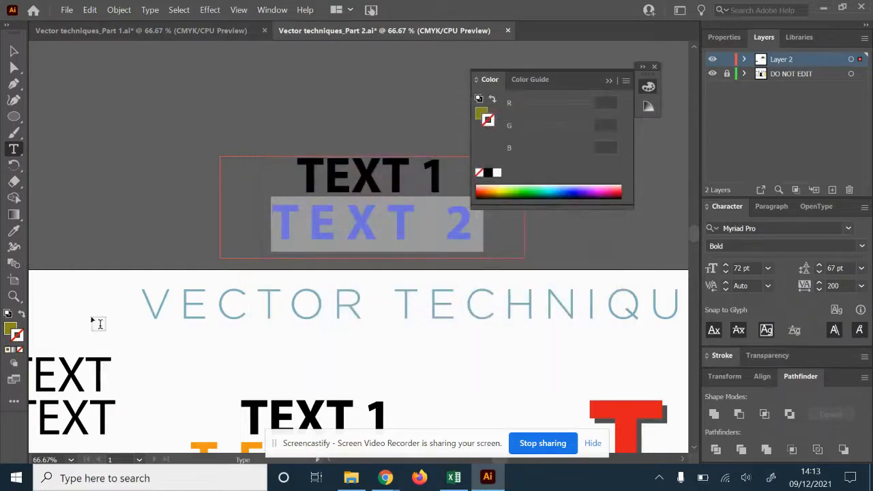
{"action": "double_click", "coordinate": [18, 335]}
{"action": "left_click", "coordinate": [454, 169]}
{"action": "left_click", "coordinate": [411, 147]}
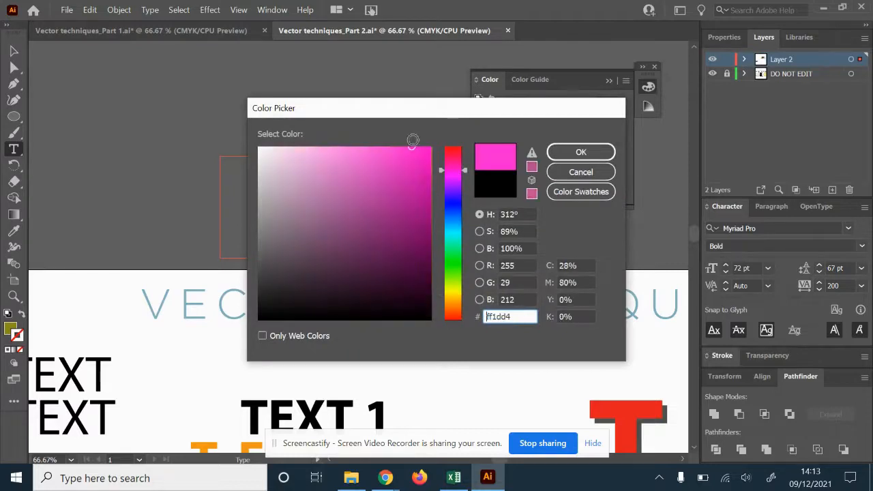
{"action": "left_click", "coordinate": [578, 152]}
- Shift the two-line text frame slightly to the right above the artboard and deselect it
{"action": "left_click", "coordinate": [13, 51]}
{"action": "left_click", "coordinate": [146, 84]}
{"action": "left_click_drag", "start_coordinate": [355, 228], "coordinate": [374, 229]}
{"action": "left_click", "coordinate": [205, 193]}
- Create a text frame containing a capital "T" over the hard-shadowed red T sample
{"action": "scroll", "coordinate": [244, 208], "scroll_direction": "down", "scroll_amount": 1}
{"action": "scroll", "coordinate": [245, 208], "scroll_direction": "down", "scroll_amount": 1}
{"action": "scroll", "coordinate": [191, 224], "scroll_direction": "up", "scroll_amount": 2}
{"action": "left_click", "coordinate": [388, 152]}
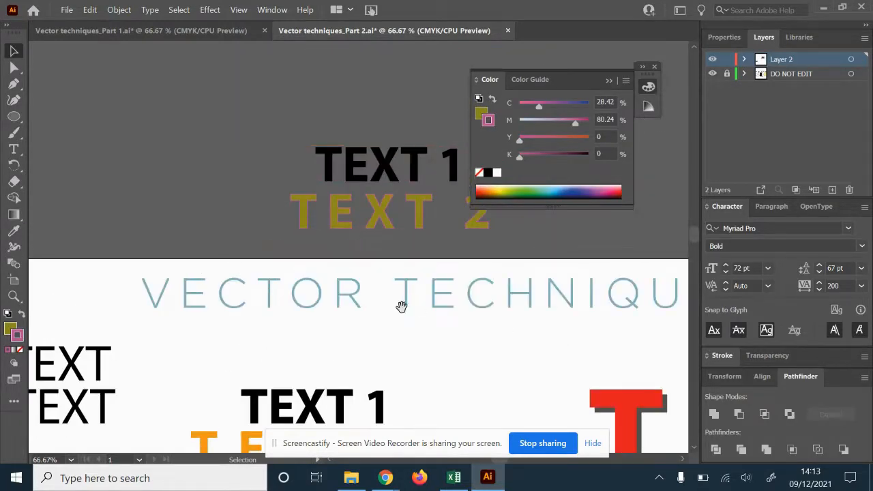
{"action": "left_click_drag", "start_coordinate": [382, 282], "coordinate": [342, 227]}
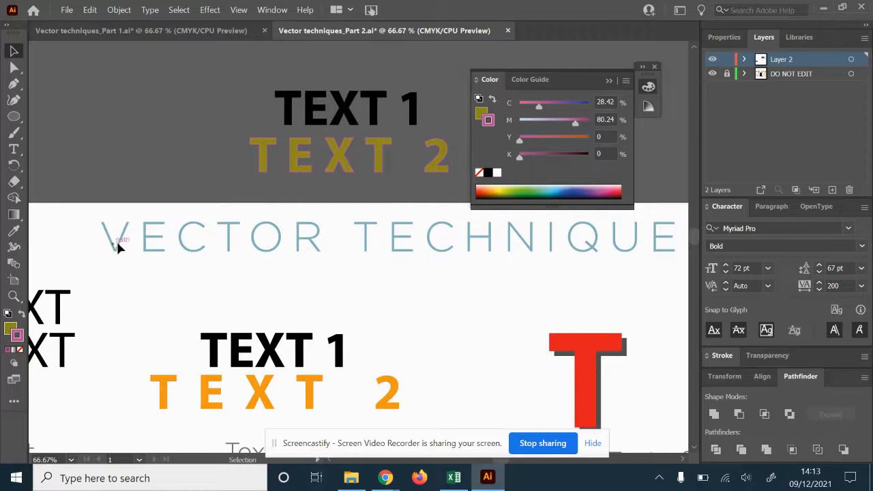
{"action": "scroll", "coordinate": [398, 251], "scroll_direction": "right", "scroll_amount": 3}
{"action": "left_click_drag", "start_coordinate": [570, 256], "coordinate": [543, 288]}
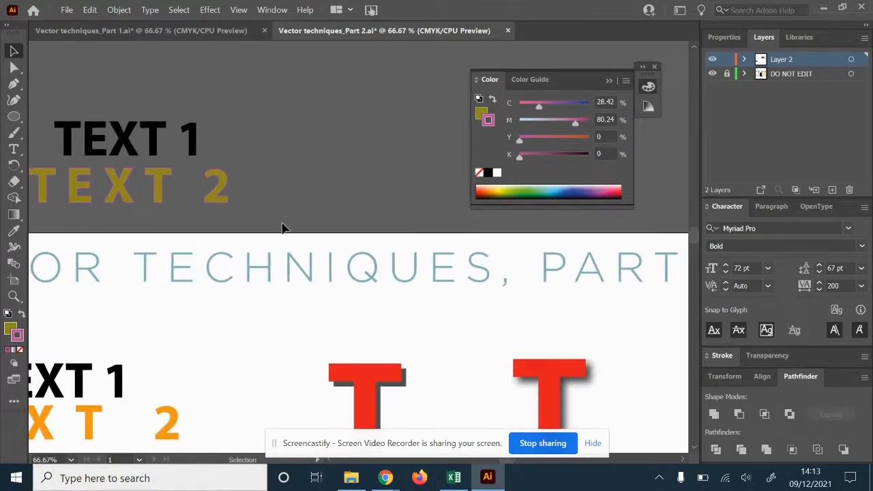
{"action": "left_click_drag", "start_coordinate": [318, 308], "coordinate": [271, 170]}
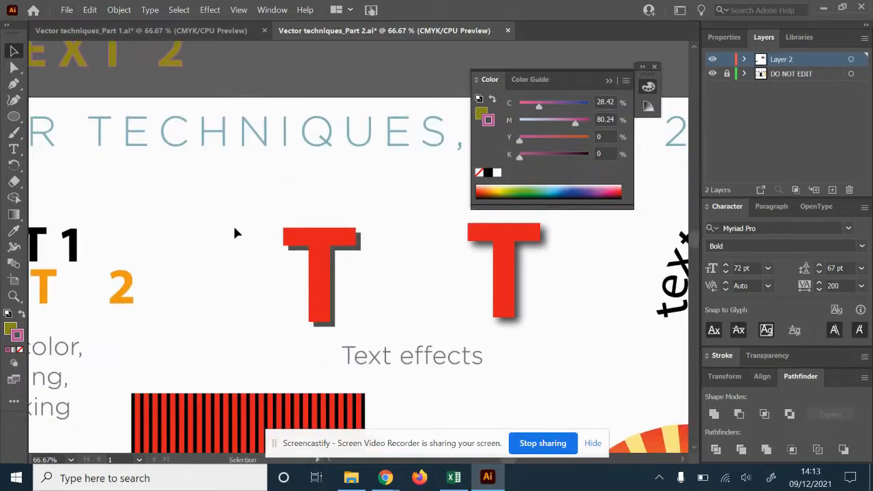
{"action": "left_click", "coordinate": [653, 67]}
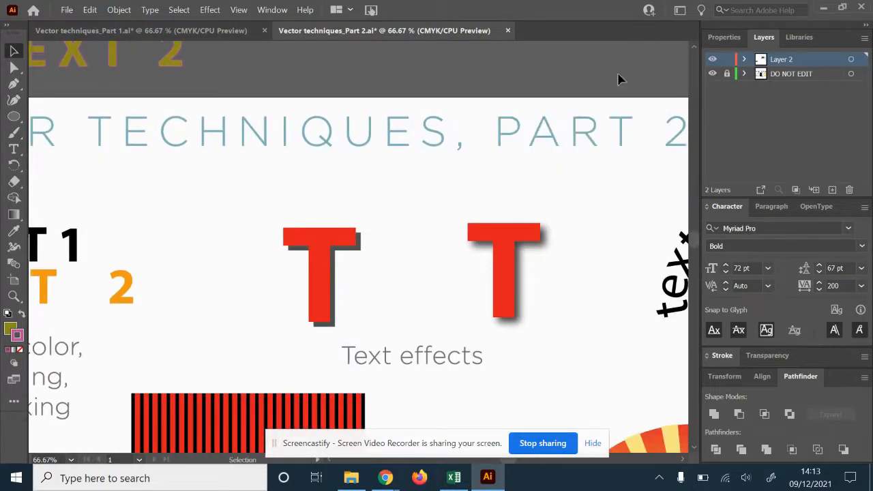
{"action": "left_click", "coordinate": [14, 147]}
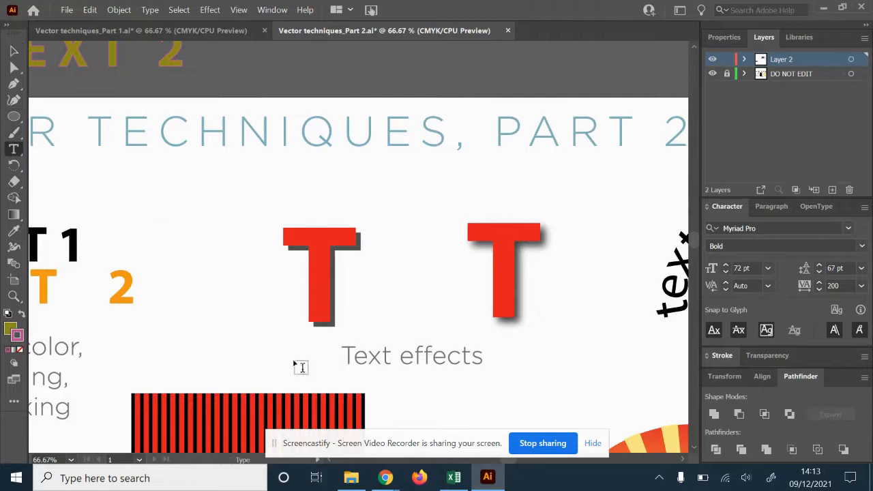
{"action": "left_click_drag", "start_coordinate": [217, 199], "coordinate": [367, 333]}
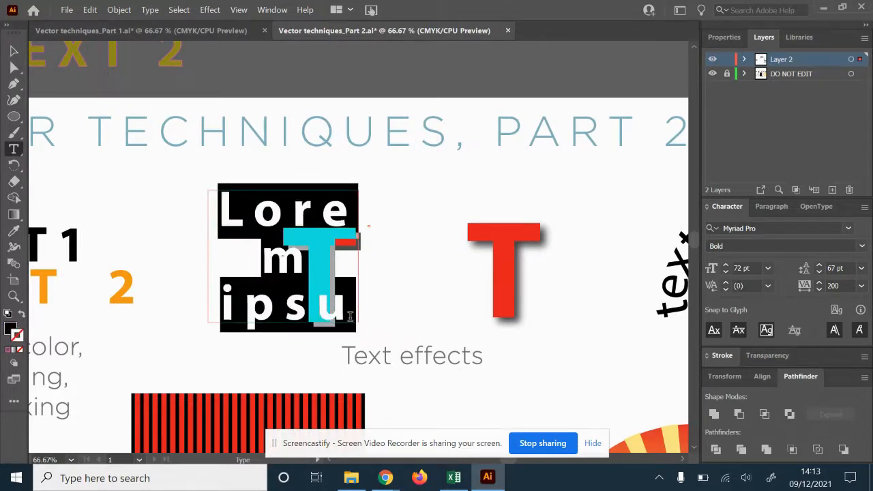
{"action": "type", "text": "T"}
{"action": "left_click", "coordinate": [14, 51]}
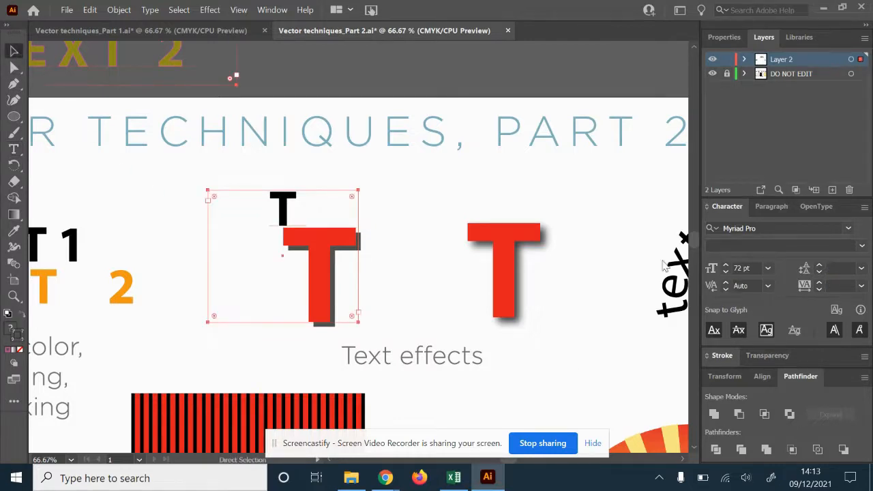
- Set the new T's font size to 200 pt and move it to the left of the hard-shadowed red T sample
{"action": "left_click", "coordinate": [290, 232]}
{"action": "left_click", "coordinate": [752, 267]}
{"action": "type", "text": "300"}
{"action": "key", "text": "Return"}
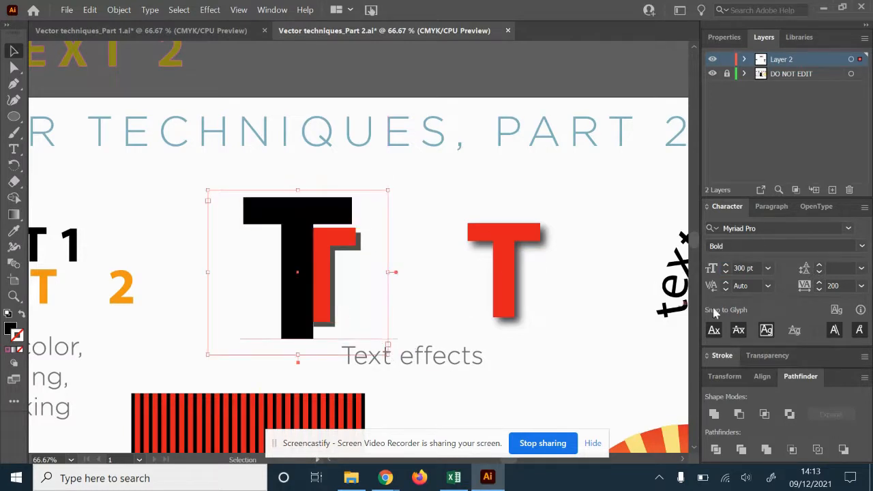
{"action": "left_click", "coordinate": [755, 267]}
{"action": "type", "text": "200"}
{"action": "key", "text": "Return"}
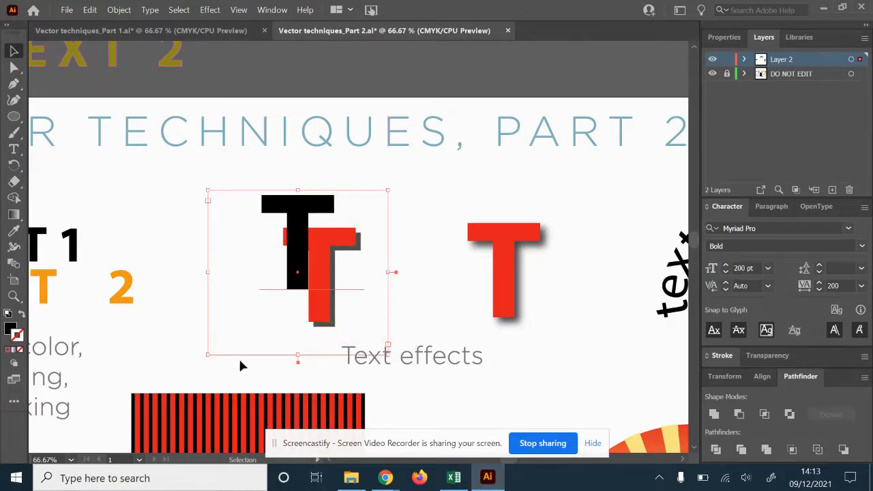
{"action": "left_click_drag", "start_coordinate": [320, 210], "coordinate": [237, 206]}
{"action": "left_click", "coordinate": [403, 179]}
- Add a layer directly above DO NOT EDIT, paste a copy of the black T into it and place it over the sample's shadow
{"action": "left_click", "coordinate": [817, 76]}
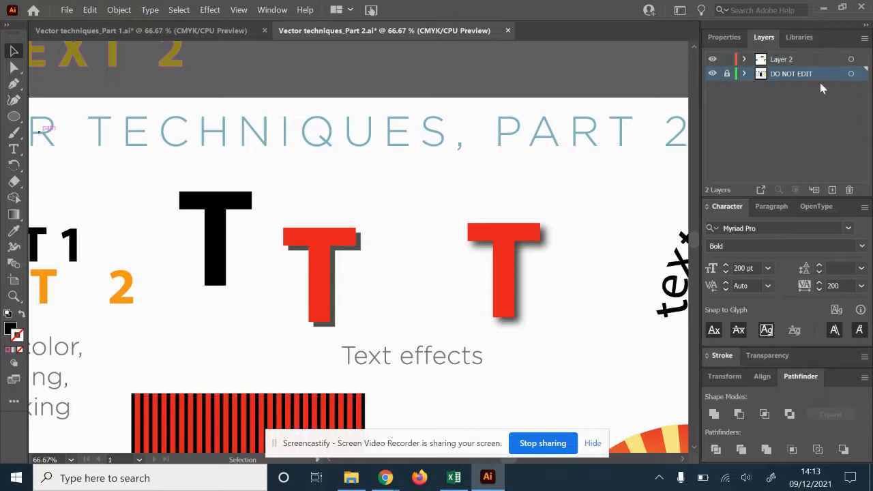
{"action": "left_click", "coordinate": [833, 191]}
{"action": "left_click", "coordinate": [197, 220]}
{"action": "key", "text": "ctrl+c"}
{"action": "left_click", "coordinate": [786, 77]}
{"action": "key", "text": "ctrl+v"}
{"action": "left_click_drag", "start_coordinate": [331, 199], "coordinate": [326, 250]}
- Fill the pasted T with dark grey, about C 64, M 54, Y 51, K 52, to match the sample's shadow
{"action": "double_click", "coordinate": [13, 329]}
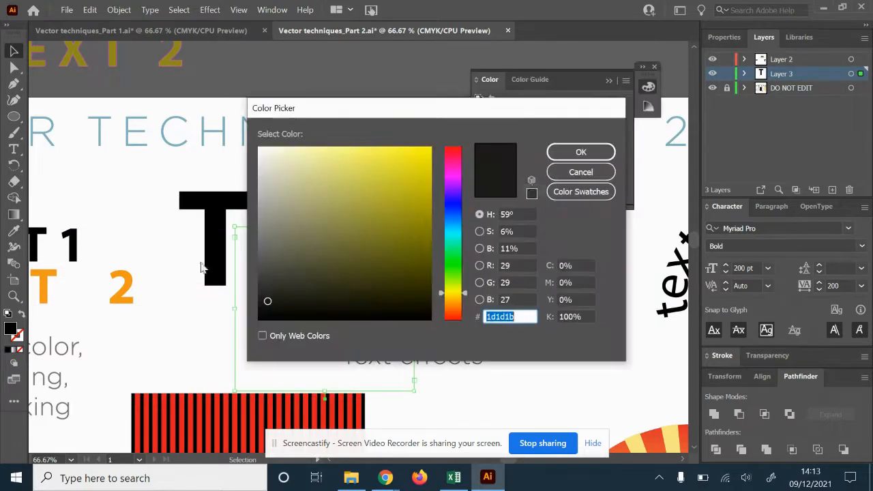
{"action": "left_click", "coordinate": [258, 272]}
{"action": "left_click", "coordinate": [581, 152]}
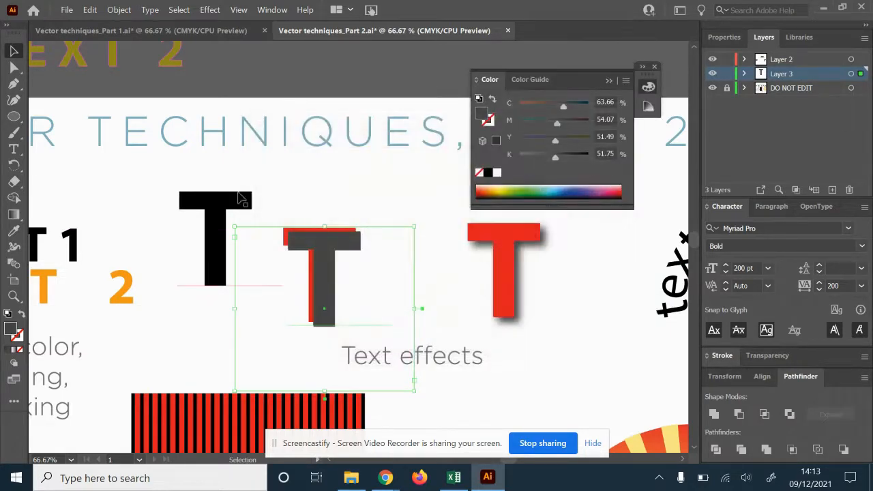
- Fill the original black T with red, about C 0, M 95, Y 91, K 0
{"action": "left_click", "coordinate": [175, 214]}
{"action": "double_click", "coordinate": [13, 331]}
{"action": "left_click_drag", "start_coordinate": [396, 198], "coordinate": [443, 129]}
{"action": "left_click_drag", "start_coordinate": [460, 163], "coordinate": [460, 143]}
{"action": "left_click", "coordinate": [563, 153]}
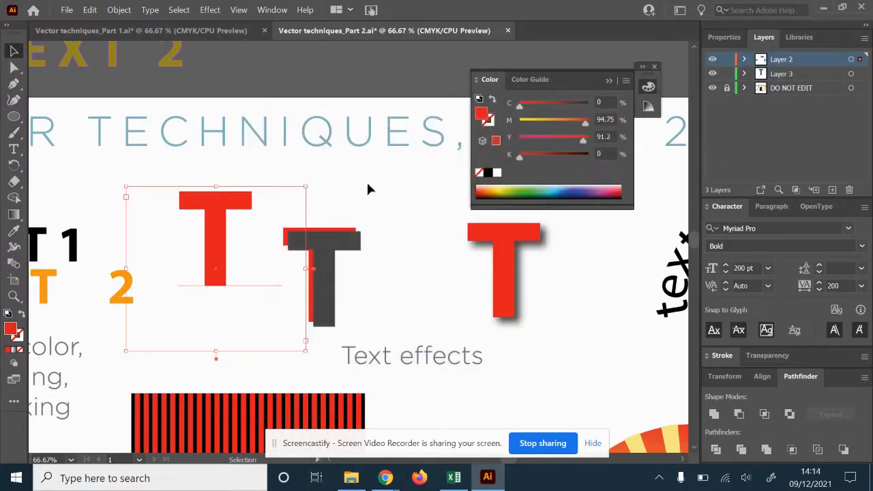
- Position the red T exactly over the sample above the grey T, hiding the DO NOT EDIT layer to check and showing it again
{"action": "left_click_drag", "start_coordinate": [218, 205], "coordinate": [310, 240]}
{"action": "left_click", "coordinate": [712, 87]}
{"action": "left_click", "coordinate": [371, 242]}
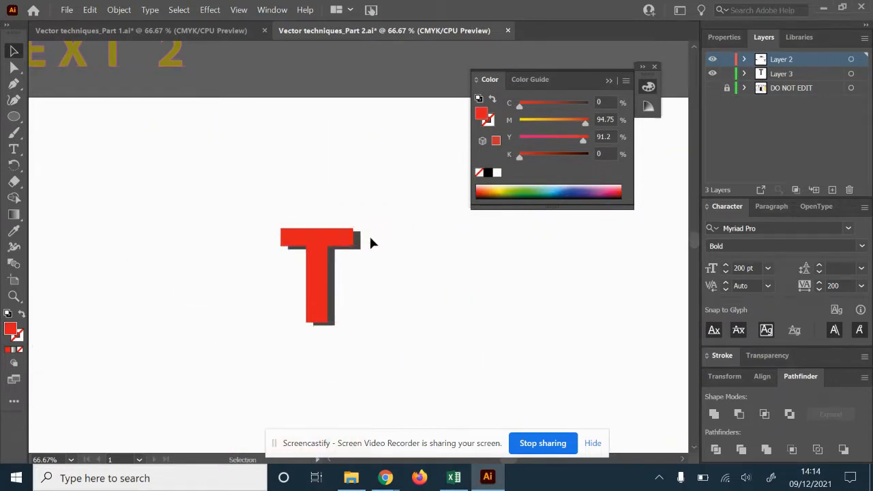
{"action": "left_click", "coordinate": [360, 252]}
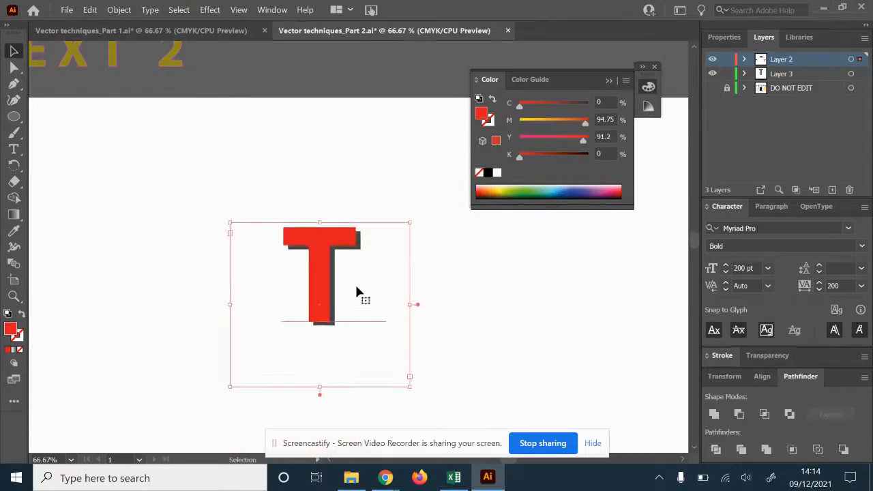
{"action": "left_click", "coordinate": [513, 297]}
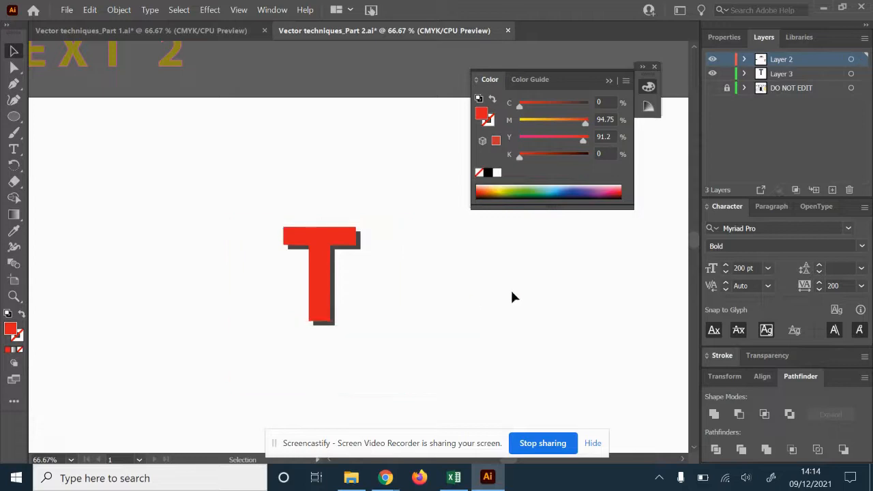
{"action": "left_click", "coordinate": [712, 88]}
- Paste a copy of the red T and place it just below and to the right of the soft-shadowed T sample
{"action": "left_click", "coordinate": [327, 242]}
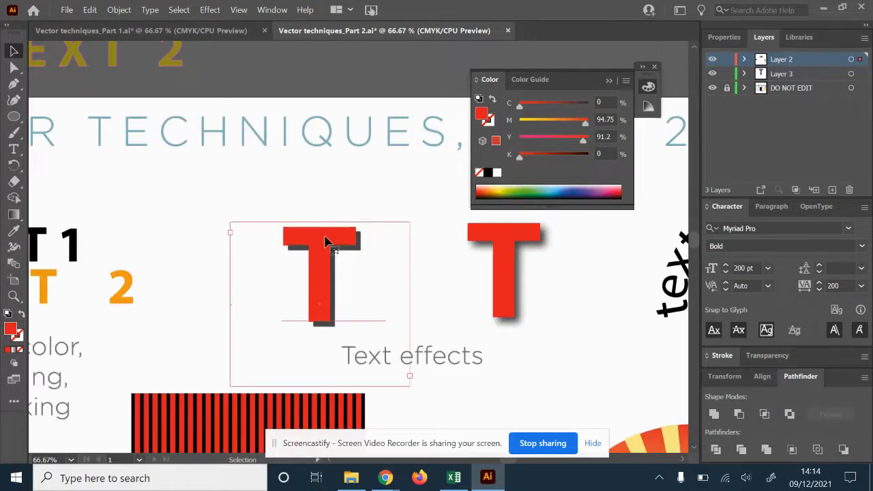
{"action": "left_click_drag", "start_coordinate": [418, 281], "coordinate": [233, 248]}
{"action": "key", "text": "ctrl+c"}
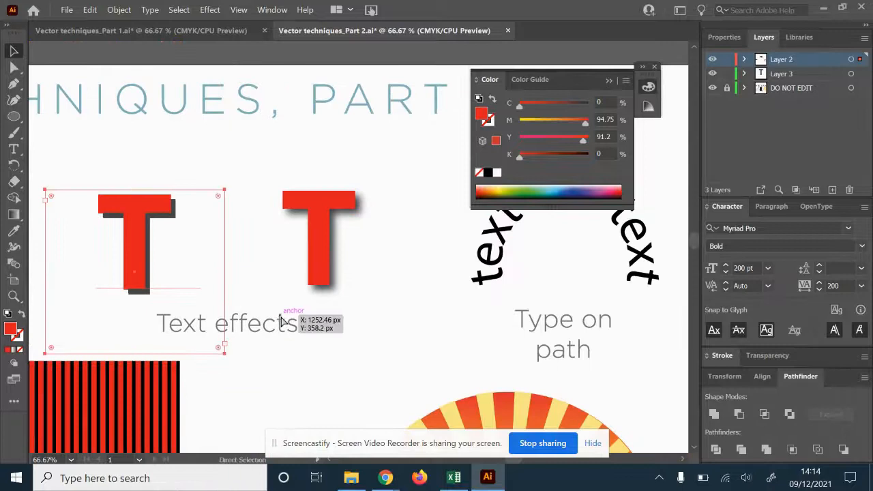
{"action": "key", "text": "ctrl+v"}
{"action": "left_click_drag", "start_coordinate": [338, 217], "coordinate": [419, 274]}
- Apply a Drop Shadow effect to the pasted red T: Multiply, 75% opacity, 7 px X and Y offsets, 5 px blur, black
{"action": "left_click", "coordinate": [179, 9]}
{"action": "left_click", "coordinate": [179, 9]}
{"action": "left_click", "coordinate": [210, 10]}
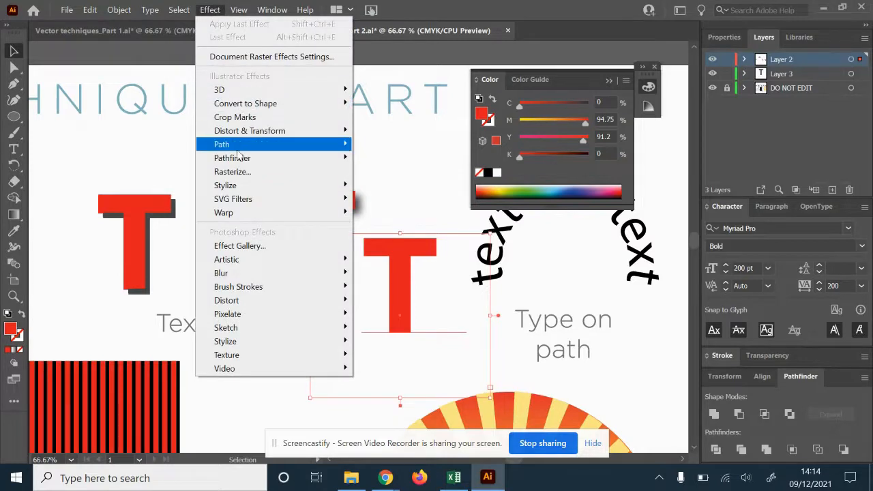
{"action": "mouse_move", "coordinate": [249, 187]}
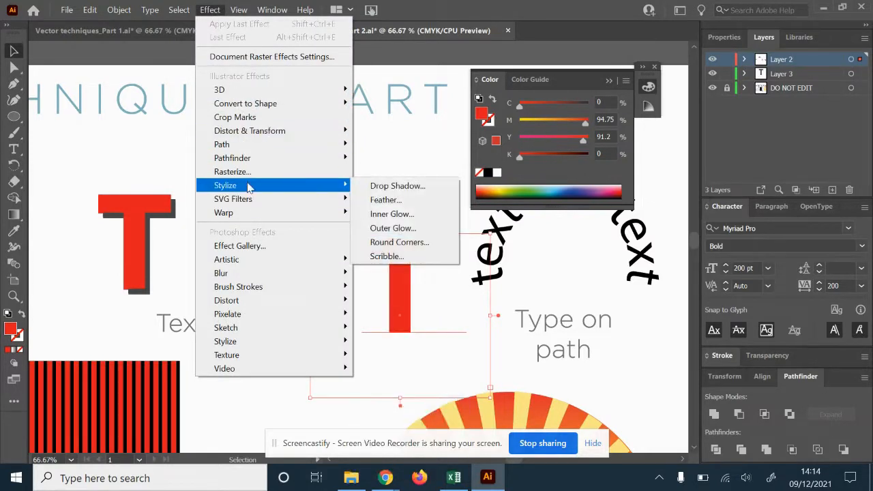
{"action": "left_click", "coordinate": [395, 189]}
{"action": "left_click_drag", "start_coordinate": [382, 133], "coordinate": [599, 115]}
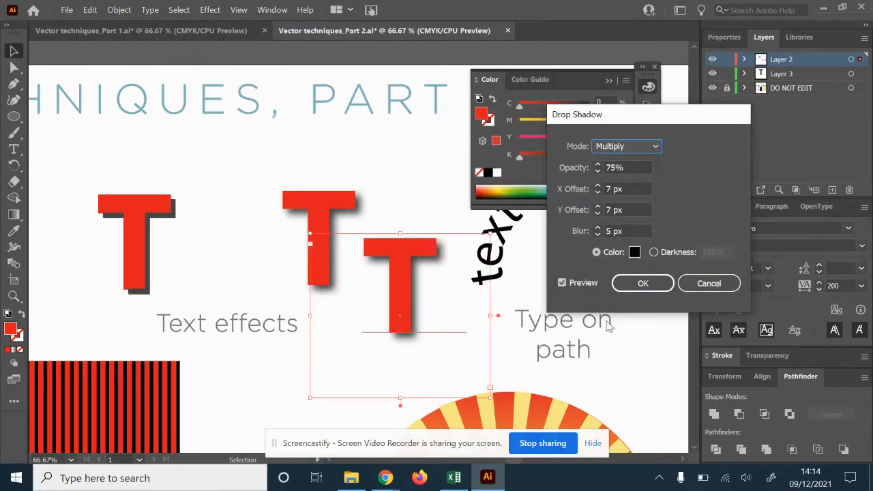
{"action": "left_click", "coordinate": [642, 283]}
- Move the shadowed T just above and to the left of the soft-shadowed sample for comparison, and close the Color panel
{"action": "left_click_drag", "start_coordinate": [409, 274], "coordinate": [275, 204]}
{"action": "left_click", "coordinate": [408, 231]}
{"action": "scroll", "coordinate": [401, 256], "scroll_direction": "up", "scroll_amount": 1}
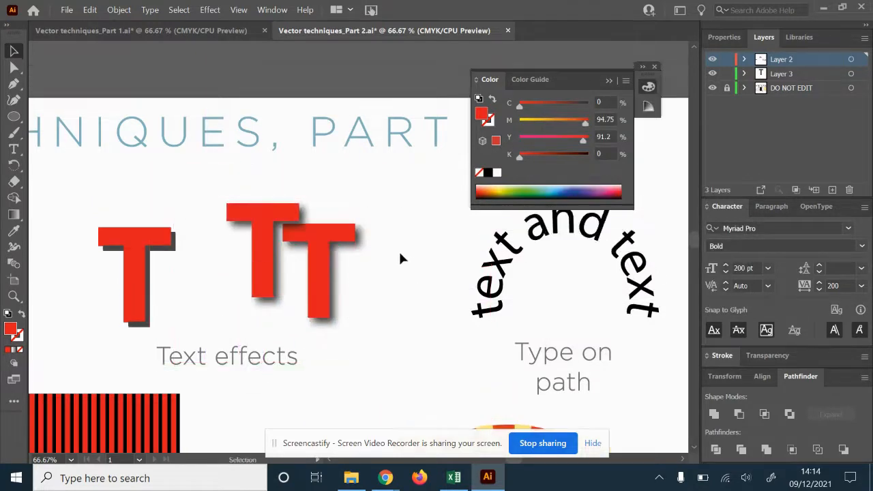
{"action": "left_click", "coordinate": [653, 68]}
- Draw a circle on Layer 3 inside the arc of the "text and text" sample
{"action": "left_click_drag", "start_coordinate": [523, 347], "coordinate": [318, 273]}
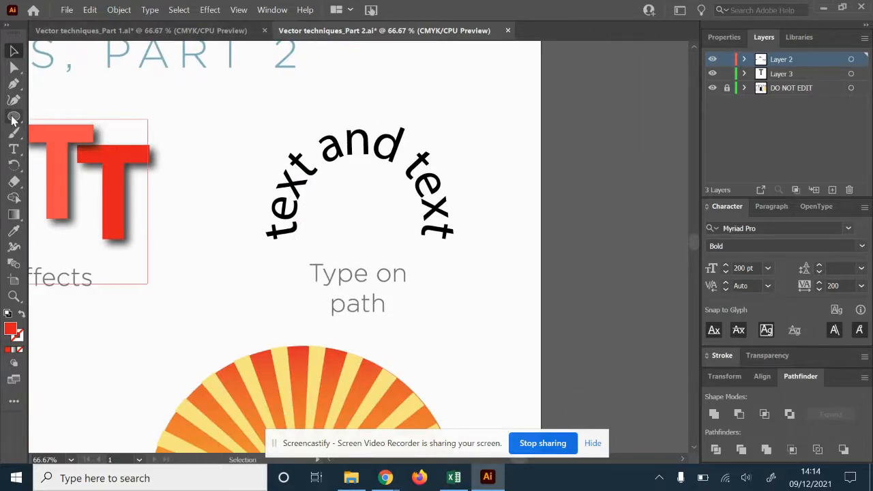
{"action": "left_click", "coordinate": [781, 73]}
{"action": "left_click", "coordinate": [14, 116]}
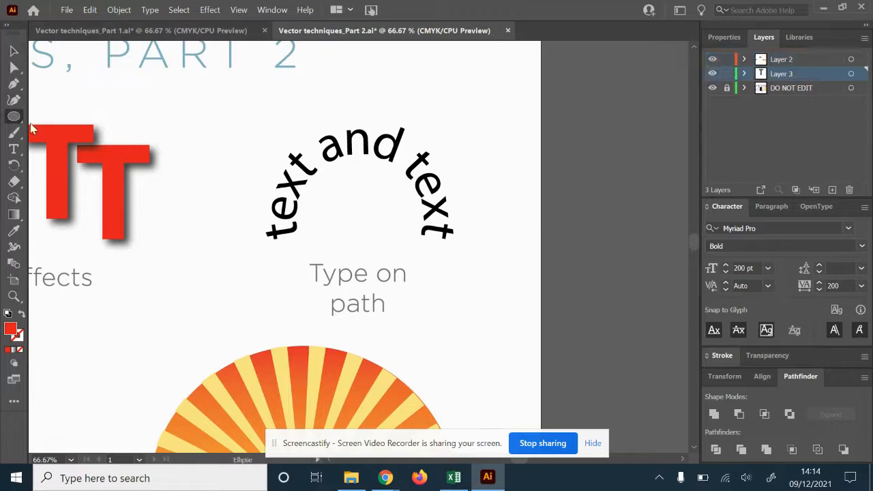
{"action": "left_click_drag", "start_coordinate": [308, 159], "coordinate": [418, 267]}
{"action": "left_click", "coordinate": [14, 52]}
{"action": "mouse_move", "coordinate": [310, 271]}
{"action": "left_mouse_down"}
{"action": "mouse_move", "coordinate": [301, 277]}
{"action": "mouse_move", "coordinate": [309, 273]}
{"action": "left_mouse_up"}
{"action": "key", "text": "space"}
{"action": "left_click_drag", "start_coordinate": [270, 232], "coordinate": [186, 299]}
- Draw a wavy open path above the "text and text" sample with the Pen tool, running past the artboard's right edge
{"action": "left_click", "coordinate": [13, 83]}
{"action": "left_click", "coordinate": [267, 159]}
{"action": "left_click_drag", "start_coordinate": [473, 152], "coordinate": [519, 138]}
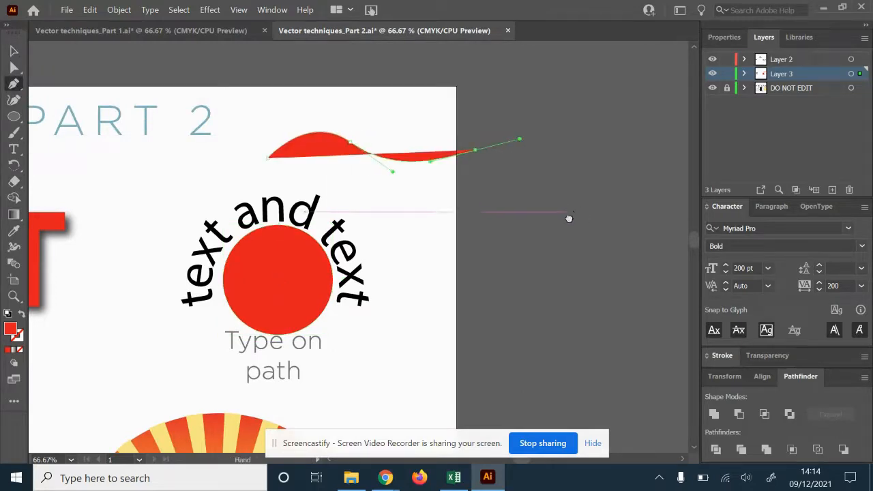
{"action": "left_click_drag", "start_coordinate": [571, 233], "coordinate": [631, 211]}
- Move the wavy path off the artboard above its upper right corner, and hide the DO NOT EDIT layer
{"action": "left_click", "coordinate": [15, 52]}
{"action": "mouse_move", "coordinate": [345, 177]}
{"action": "left_mouse_down"}
{"action": "mouse_move", "coordinate": [356, 142]}
{"action": "mouse_move", "coordinate": [403, 78]}
{"action": "left_mouse_up"}
{"action": "left_click", "coordinate": [456, 162]}
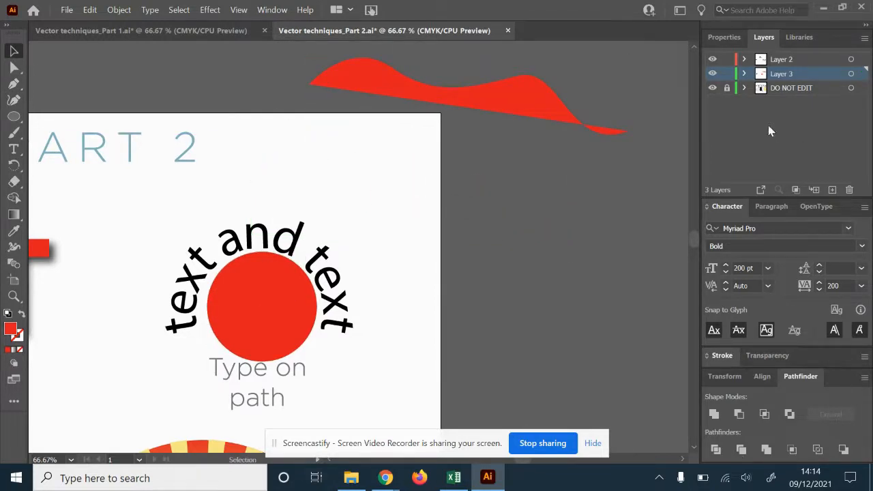
{"action": "left_click", "coordinate": [712, 88]}
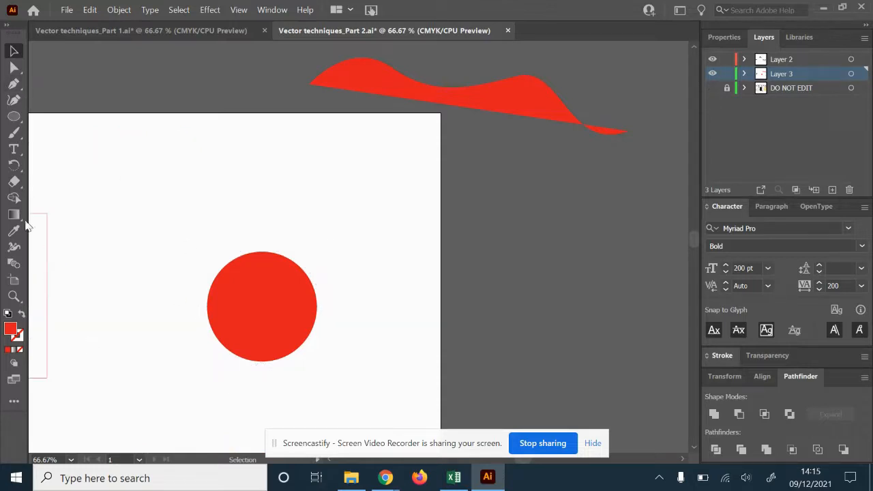
- Try to place type along the red circle with the Type on a Path tool, and undo it
{"action": "left_click", "coordinate": [12, 150]}
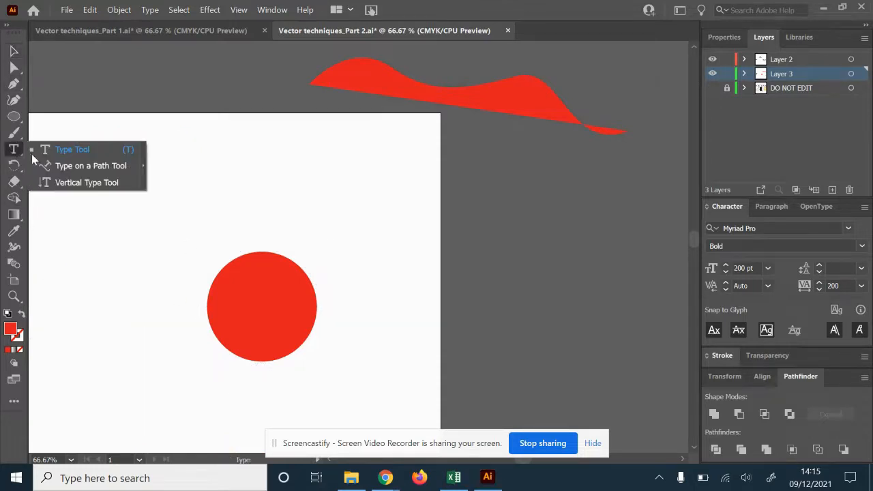
{"action": "left_click", "coordinate": [87, 166]}
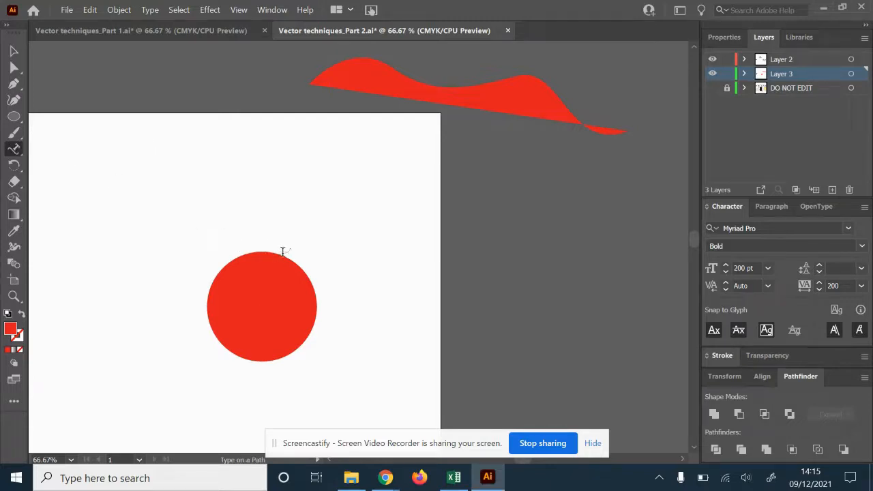
{"action": "left_click", "coordinate": [260, 251]}
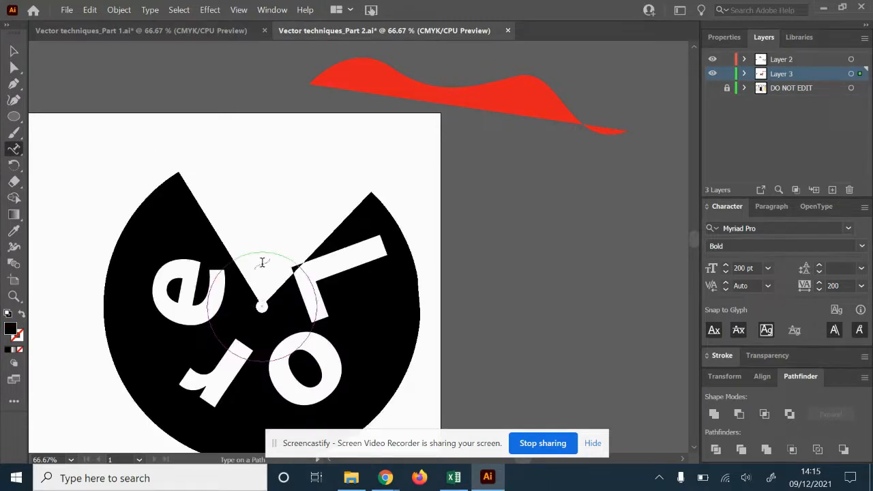
{"action": "key", "text": "ctrl+z"}
- Swap fill and stroke on both the circle and the wavy path, giving them red outlines without fill
{"action": "key", "text": "v"}
{"action": "left_click_drag", "start_coordinate": [155, 80], "coordinate": [415, 288]}
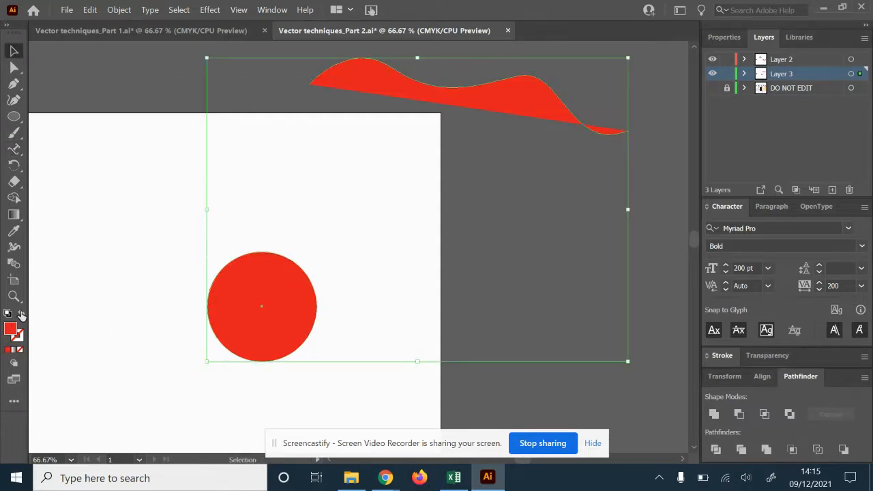
{"action": "left_click", "coordinate": [21, 314]}
{"action": "left_click", "coordinate": [179, 173]}
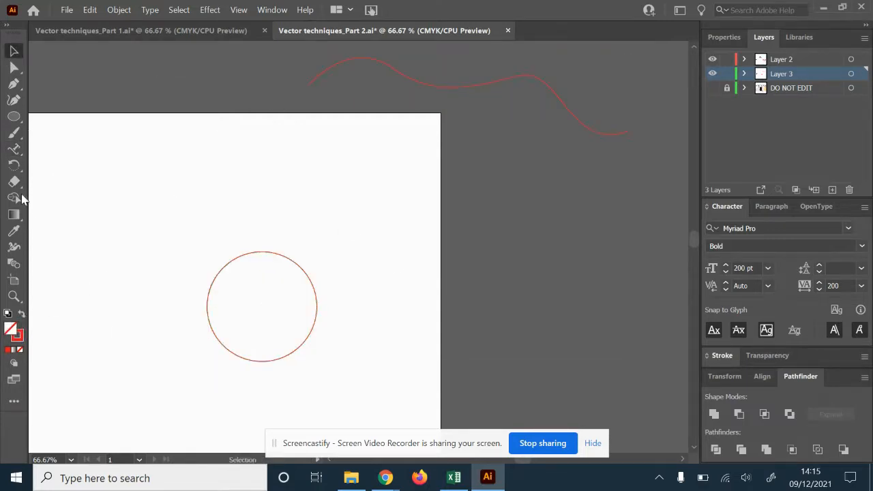
- Set the font size to 60 pt and add the path text "Text text text" around the circle
{"action": "left_click", "coordinate": [13, 148]}
{"action": "left_click", "coordinate": [767, 269]}
{"action": "left_click", "coordinate": [784, 238]}
{"action": "left_click", "coordinate": [283, 254]}
{"action": "left_click", "coordinate": [566, 258]}
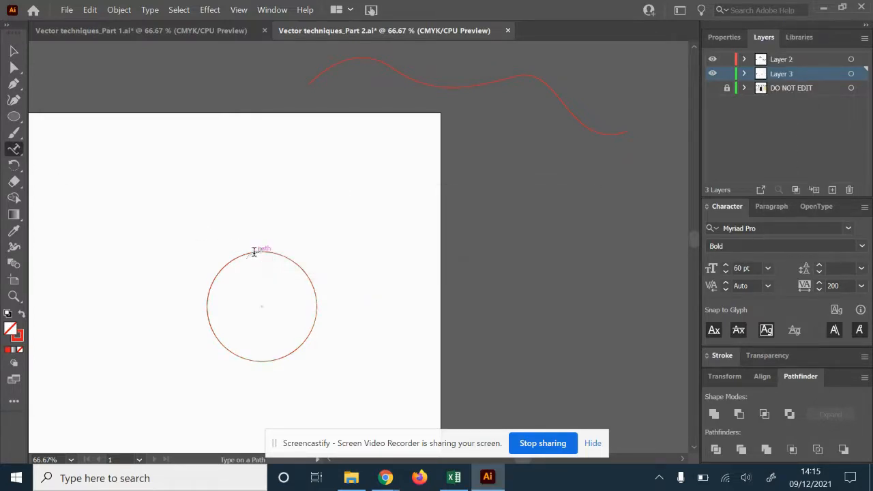
{"action": "left_click", "coordinate": [260, 254]}
{"action": "left_click", "coordinate": [565, 258]}
{"action": "left_click", "coordinate": [270, 256]}
{"action": "type", "text": "typ"}
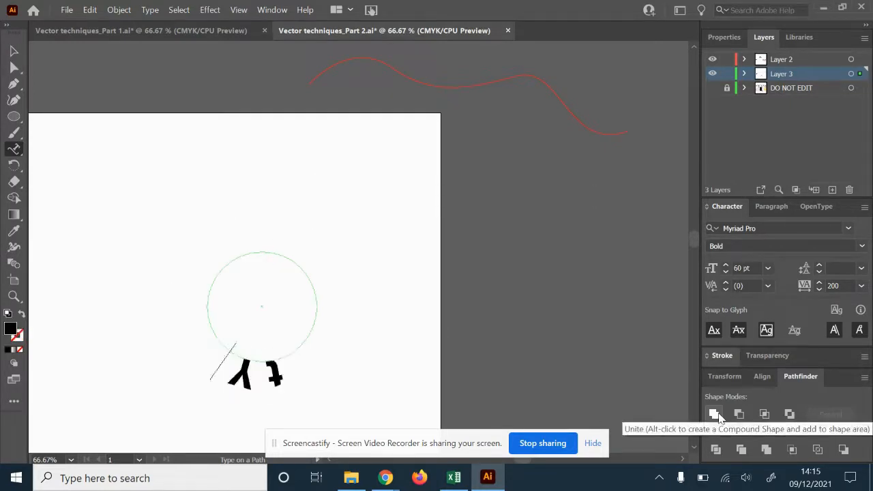
{"action": "key", "text": "BackSpace"}
{"action": "key", "text": "BackSpace"}
{"action": "key", "text": "BackSpace"}
{"action": "type", "text": "Tet"}
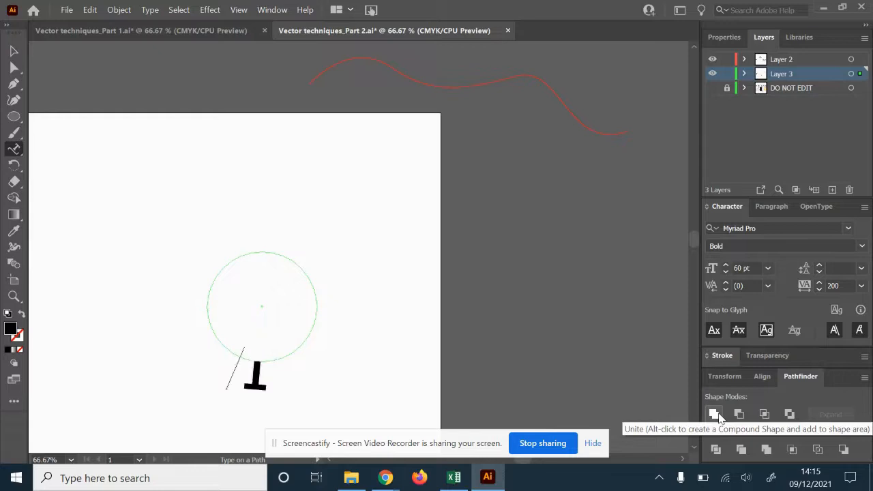
{"action": "key", "text": "BackSpace"}
{"action": "type", "text": "xt text text"}
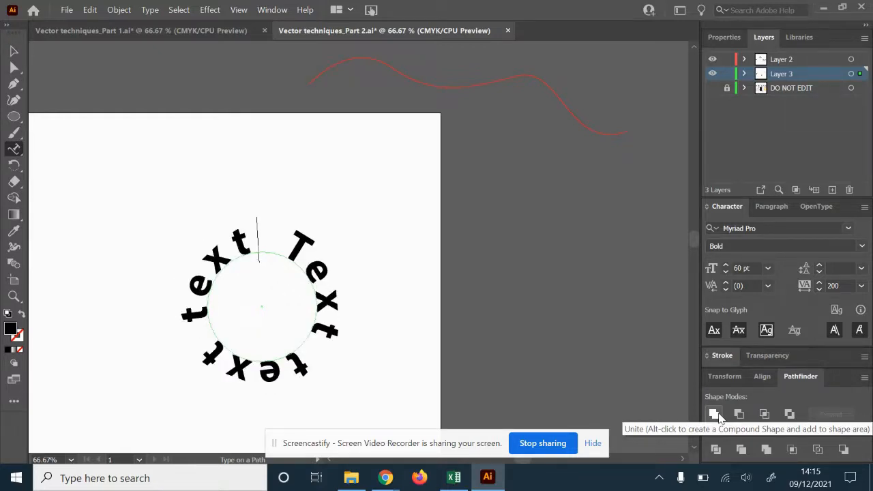
- Adjust the path text's start and end brackets so that "Text text" arches over the upper half of the circle
{"action": "left_click", "coordinate": [14, 51]}
{"action": "left_click", "coordinate": [177, 156]}
{"action": "left_click", "coordinate": [268, 230]}
{"action": "left_click_drag", "start_coordinate": [271, 225], "coordinate": [205, 305]}
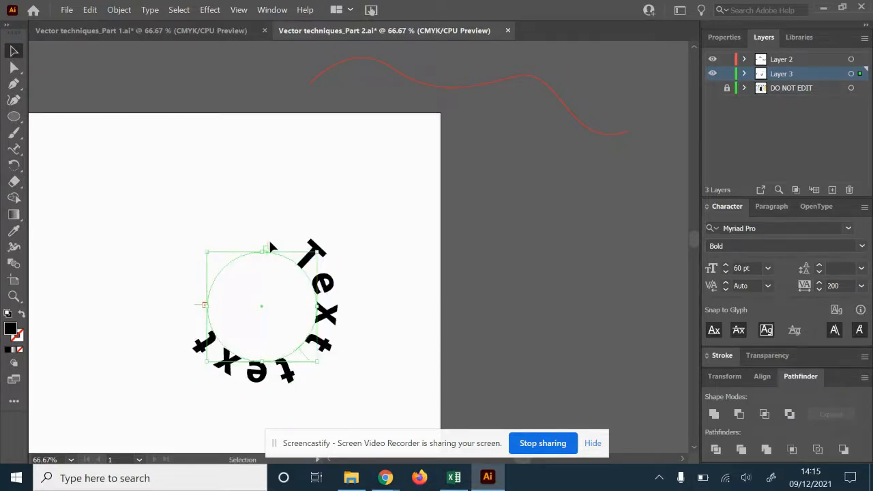
{"action": "left_click_drag", "start_coordinate": [270, 244], "coordinate": [200, 270]}
{"action": "left_click_drag", "start_coordinate": [198, 303], "coordinate": [337, 361]}
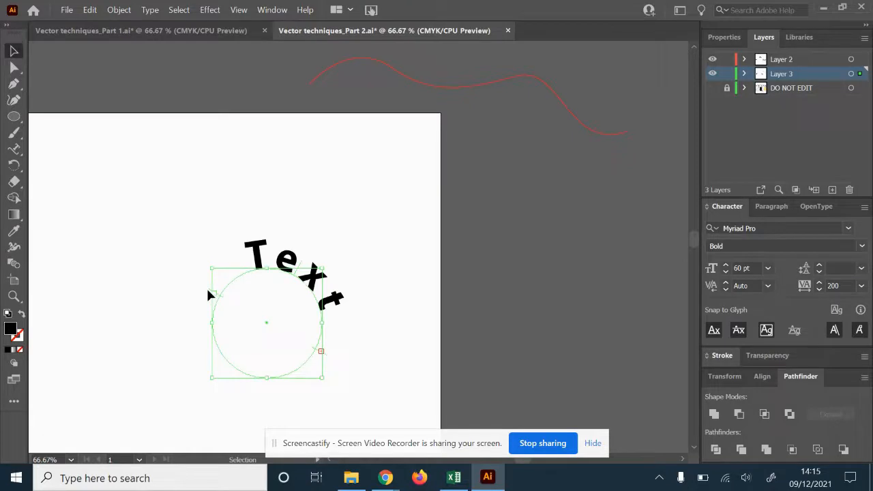
{"action": "left_click_drag", "start_coordinate": [207, 295], "coordinate": [194, 403]}
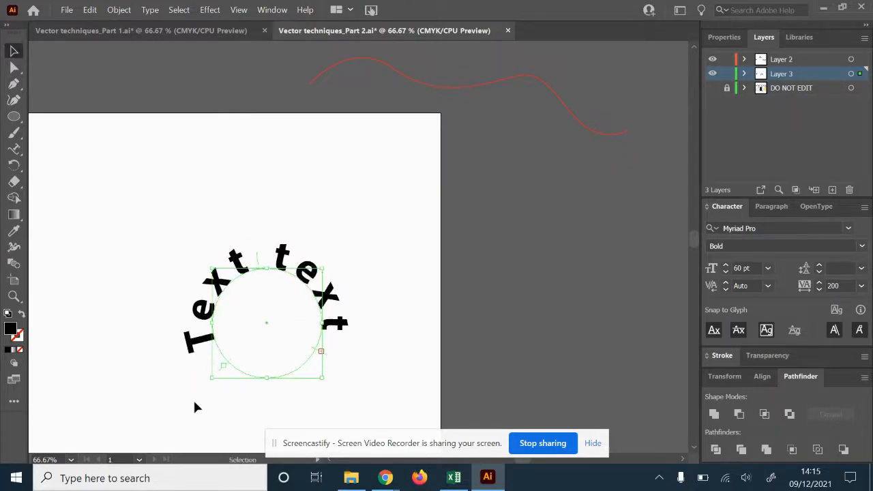
{"action": "left_click_drag", "start_coordinate": [327, 361], "coordinate": [317, 381]}
{"action": "left_click", "coordinate": [378, 328]}
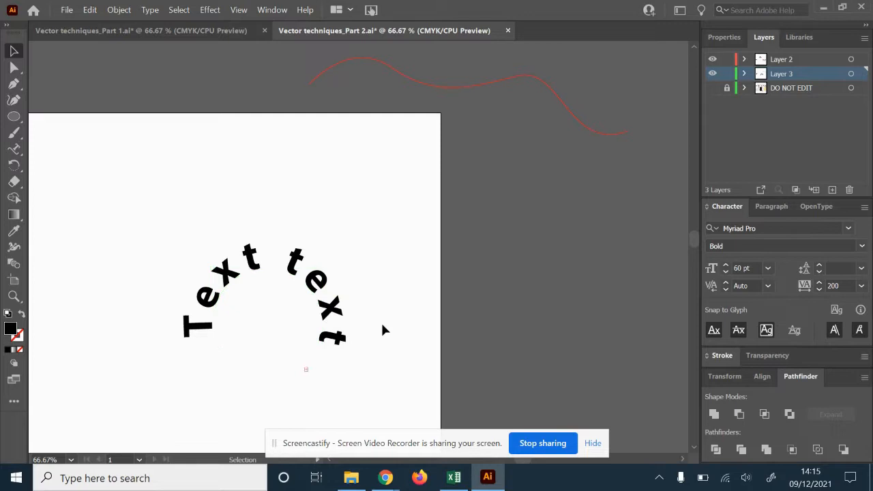
- Add the path text "Text on a path" along the wavy line
{"action": "left_click", "coordinate": [14, 149]}
{"action": "scroll", "coordinate": [341, 211], "scroll_direction": "up", "scroll_amount": 4}
{"action": "scroll", "coordinate": [341, 212], "scroll_direction": "right", "scroll_amount": 1}
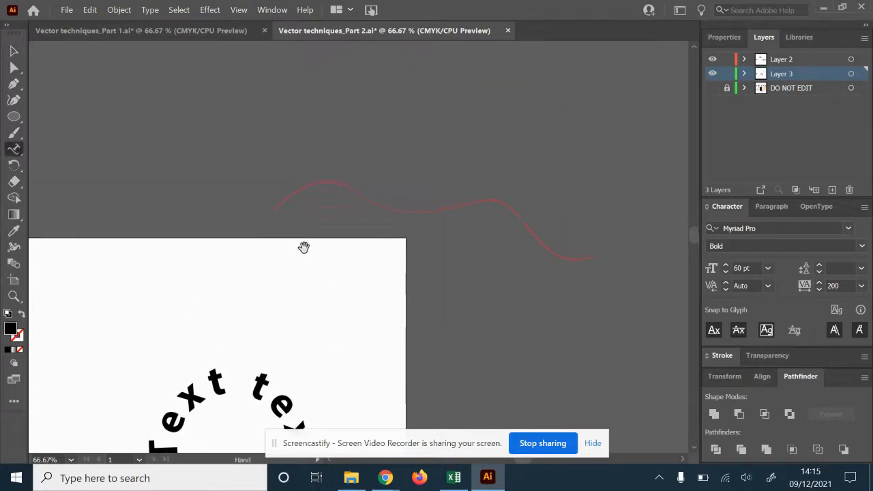
{"action": "left_click", "coordinate": [279, 199]}
{"action": "type", "text": "T"}
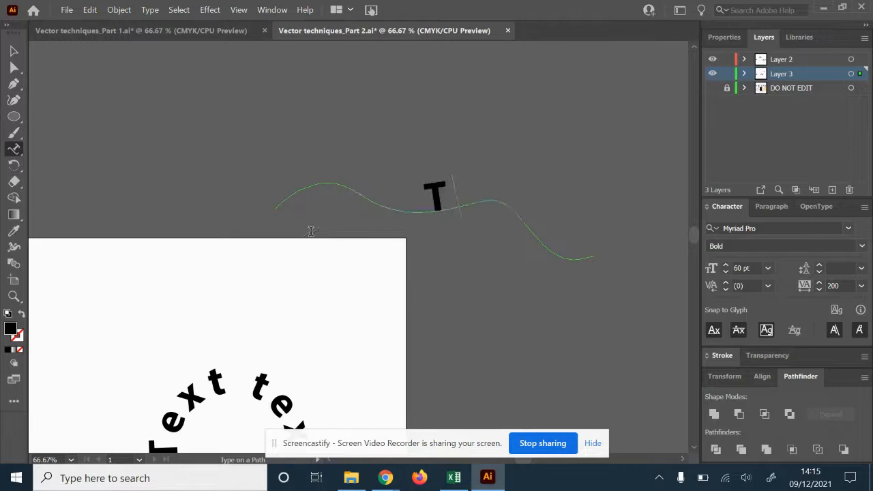
{"action": "type", "text": "ext on a path"}
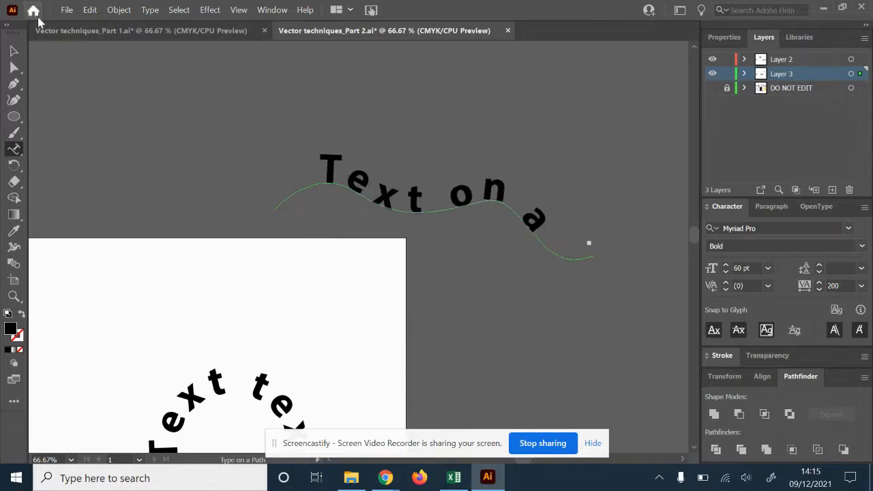
- Set the wavy text's font size to 48 pt so the whole phrase fits on the path
{"action": "left_click", "coordinate": [14, 54]}
{"action": "left_click", "coordinate": [769, 268]}
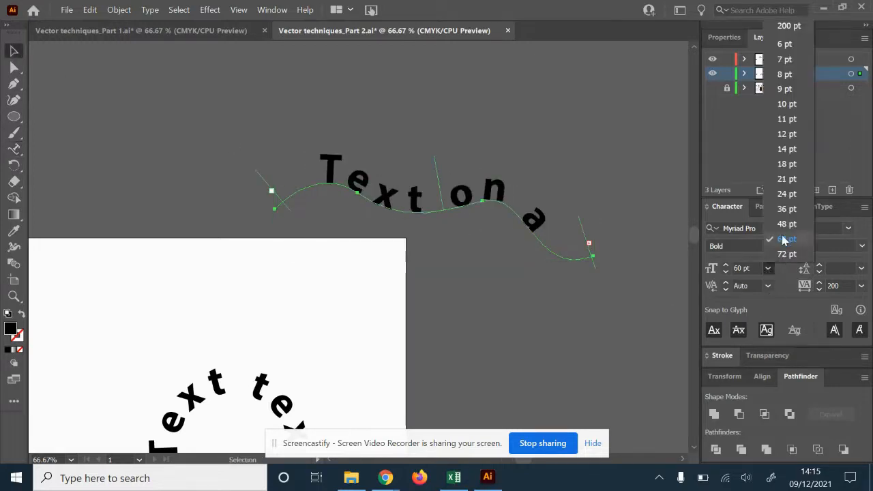
{"action": "left_click", "coordinate": [784, 232]}
{"action": "left_click", "coordinate": [402, 273]}
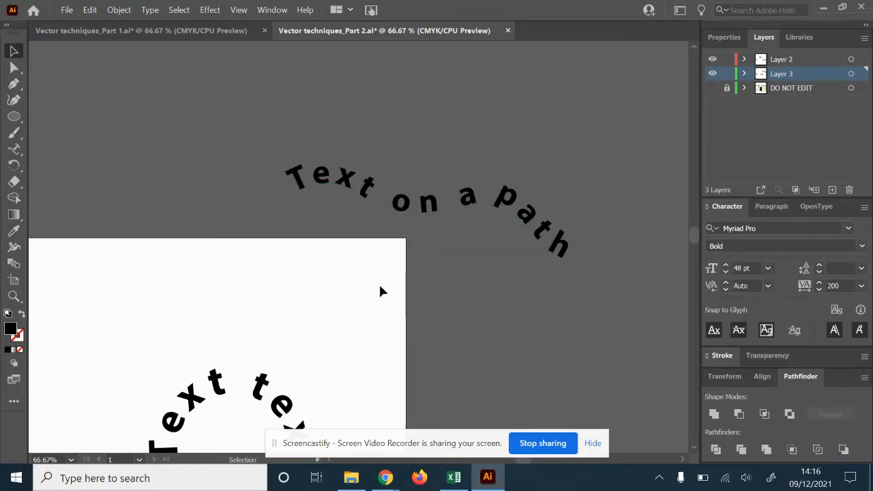
- Show the DO NOT EDIT layer again and bring the dashed arrow and dotted circle samples into view
{"action": "key", "text": "space"}
{"action": "left_click_drag", "start_coordinate": [285, 297], "coordinate": [349, 174]}
{"action": "left_click_drag", "start_coordinate": [249, 349], "coordinate": [403, 216]}
{"action": "left_click_drag", "start_coordinate": [205, 223], "coordinate": [417, 178]}
{"action": "left_click_drag", "start_coordinate": [170, 257], "coordinate": [398, 131]}
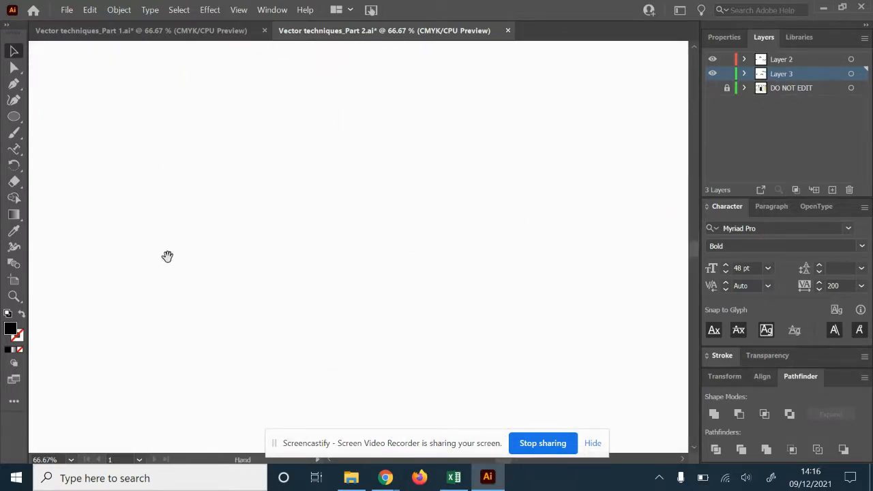
{"action": "left_click", "coordinate": [713, 89]}
{"action": "key", "text": "space"}
{"action": "left_click_drag", "start_coordinate": [615, 273], "coordinate": [657, 257]}
{"action": "left_click_drag", "start_coordinate": [75, 322], "coordinate": [324, 314]}
- Set the Pen tool to no fill and a red stroke, about C 0, M 94, Y 90, K 0
{"action": "left_click", "coordinate": [15, 83]}
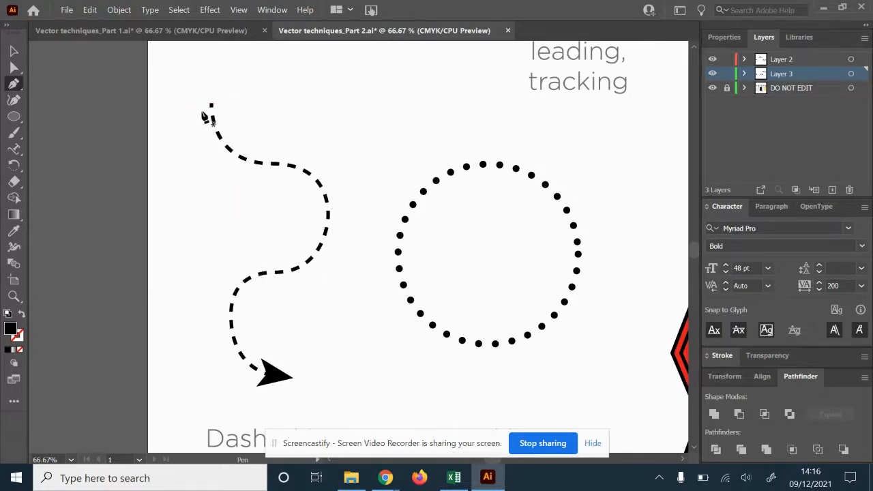
{"action": "left_click", "coordinate": [22, 316]}
{"action": "double_click", "coordinate": [19, 336]}
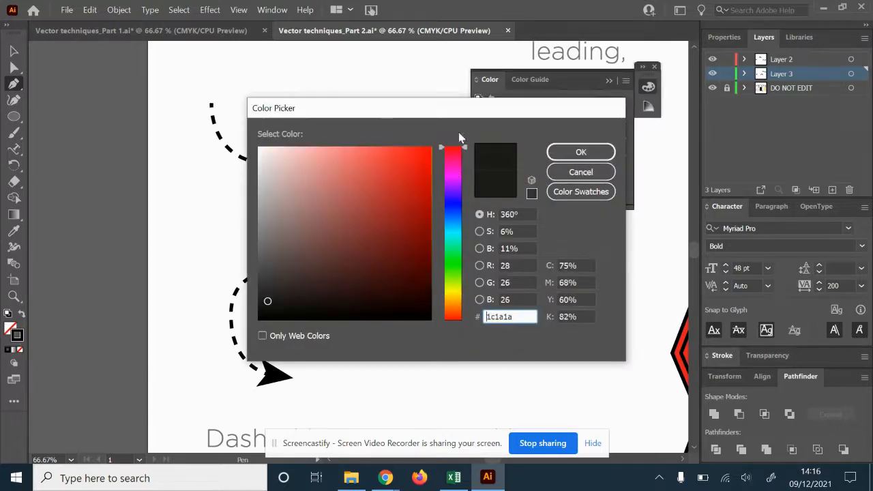
{"action": "left_click", "coordinate": [427, 149]}
{"action": "left_click", "coordinate": [580, 151]}
- Trace the dashed S-shaped arrow sample with the Pen tool, from its upper end down to the arrowhead
{"action": "left_click", "coordinate": [211, 105]}
{"action": "left_click_drag", "start_coordinate": [275, 163], "coordinate": [337, 167]}
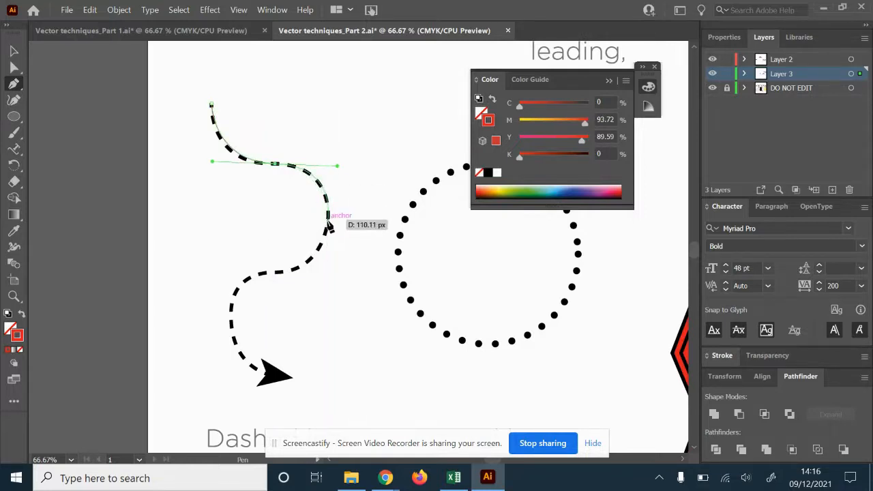
{"action": "left_click", "coordinate": [328, 217]}
{"action": "left_click_drag", "start_coordinate": [270, 272], "coordinate": [221, 277]}
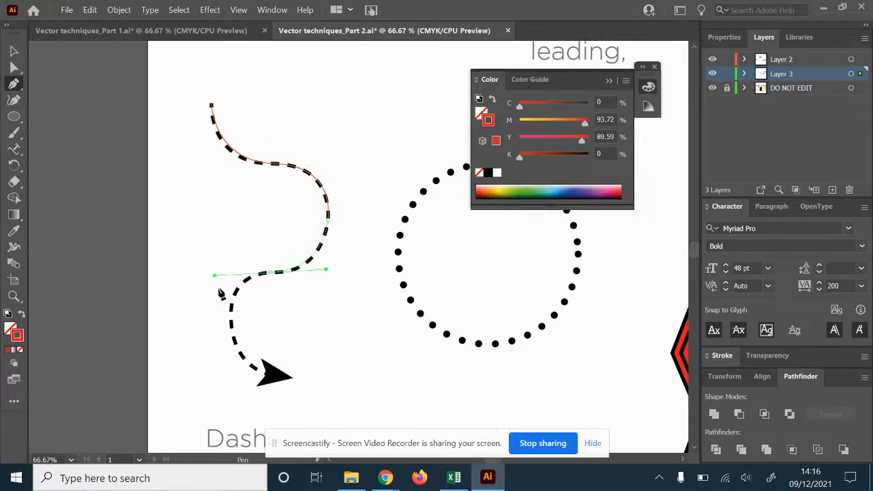
{"action": "left_click", "coordinate": [234, 336]}
{"action": "key", "text": "ctrl+z"}
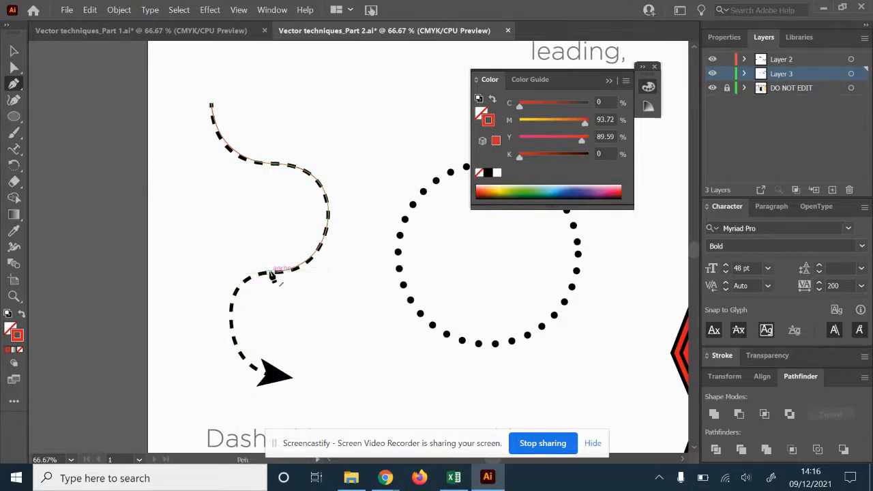
{"action": "left_click_drag", "start_coordinate": [232, 319], "coordinate": [233, 367]}
{"action": "left_click", "coordinate": [271, 377]}
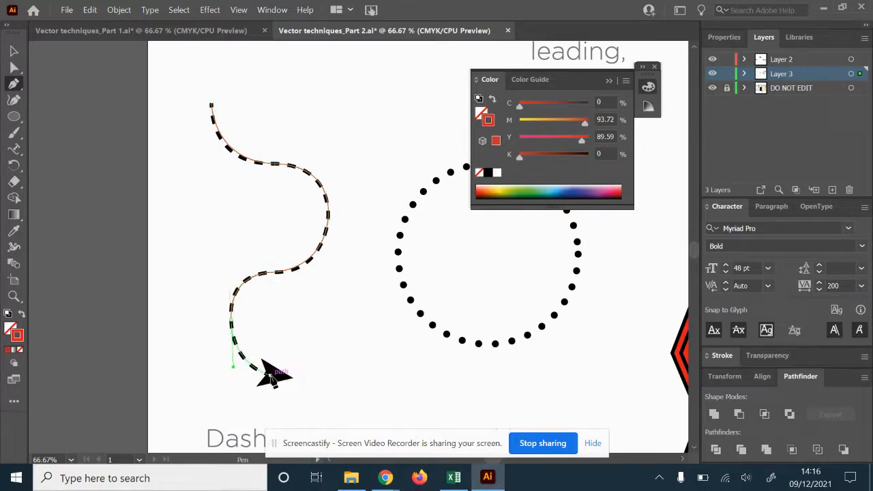
- Move the traced curve horizontally to the left of the dashed arrow sample
{"action": "key", "text": "v"}
{"action": "left_click", "coordinate": [311, 200]}
{"action": "left_click_drag", "start_coordinate": [330, 198], "coordinate": [272, 198]}
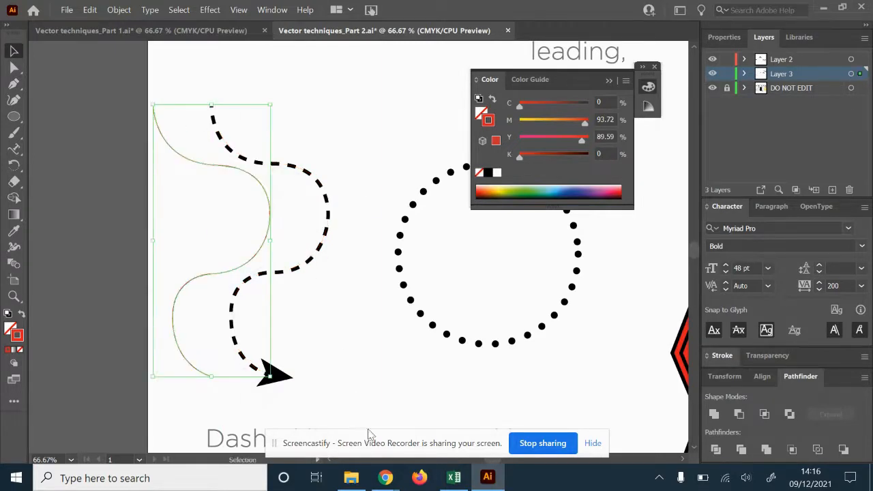
- Show the stroke options, close the floating colour panel and turn on a dashed line with a 12 pt dash for the traced curve
{"action": "left_click", "coordinate": [722, 356]}
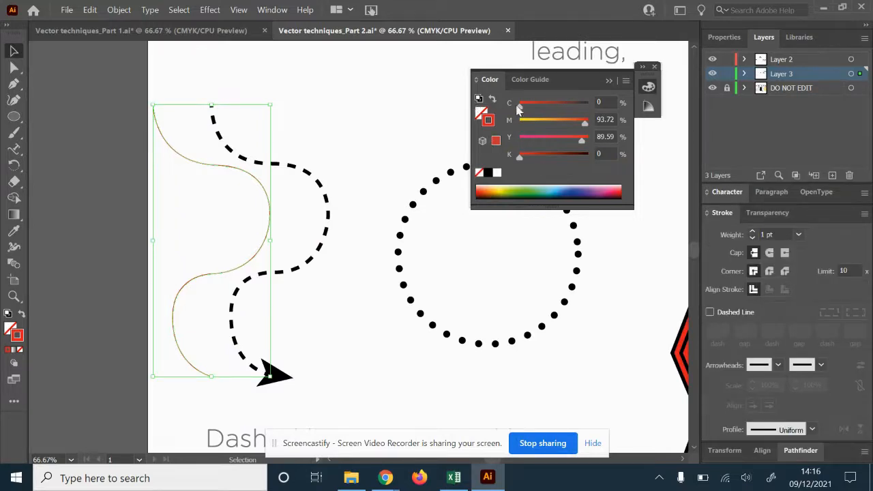
{"action": "left_click", "coordinate": [655, 69]}
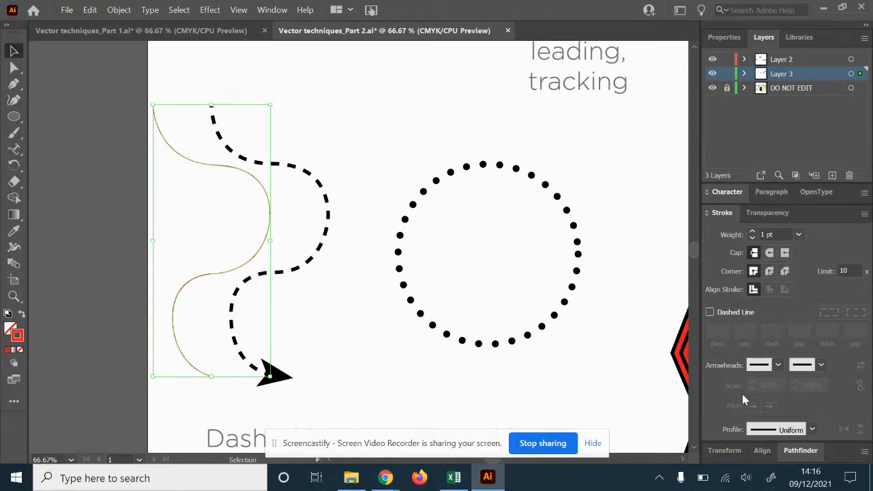
{"action": "left_click_drag", "start_coordinate": [230, 228], "coordinate": [272, 256]}
{"action": "left_click", "coordinate": [710, 312]}
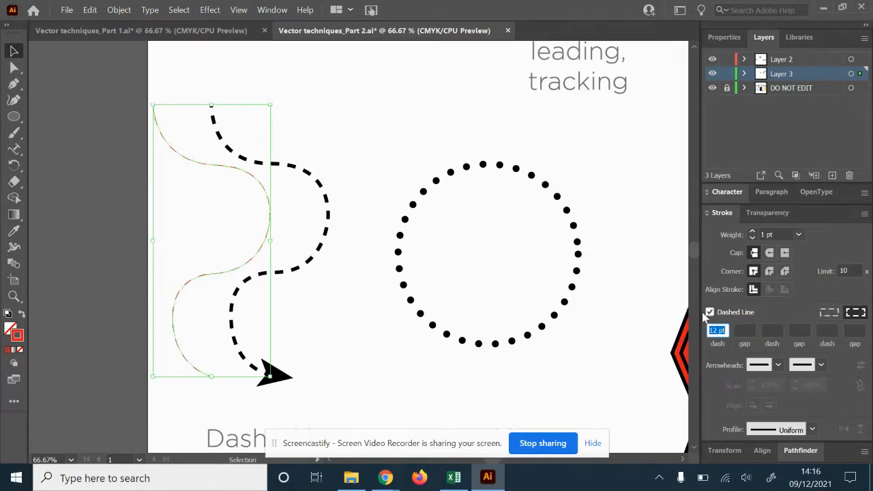
{"action": "left_click", "coordinate": [161, 205]}
{"action": "left_click_drag", "start_coordinate": [162, 204], "coordinate": [273, 247]}
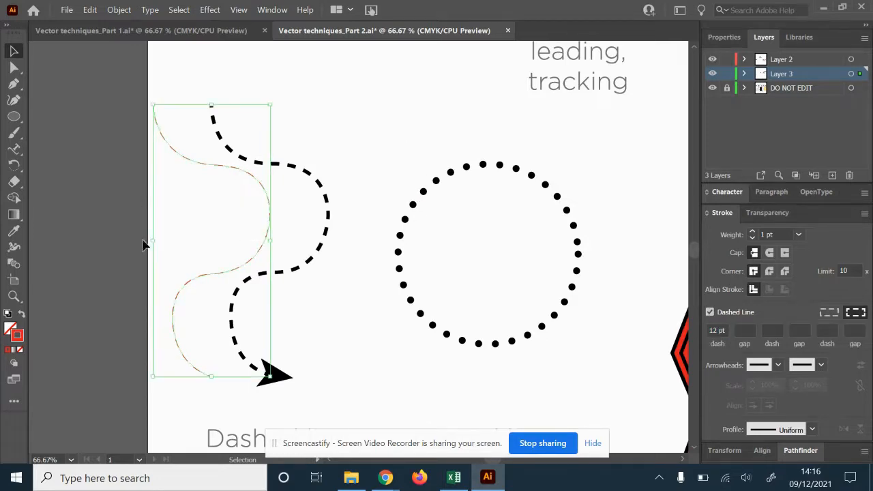
- Make the traced curve's stroke black (000000) and set its weight to 4 pt
{"action": "double_click", "coordinate": [17, 335]}
{"action": "type", "text": "000000"}
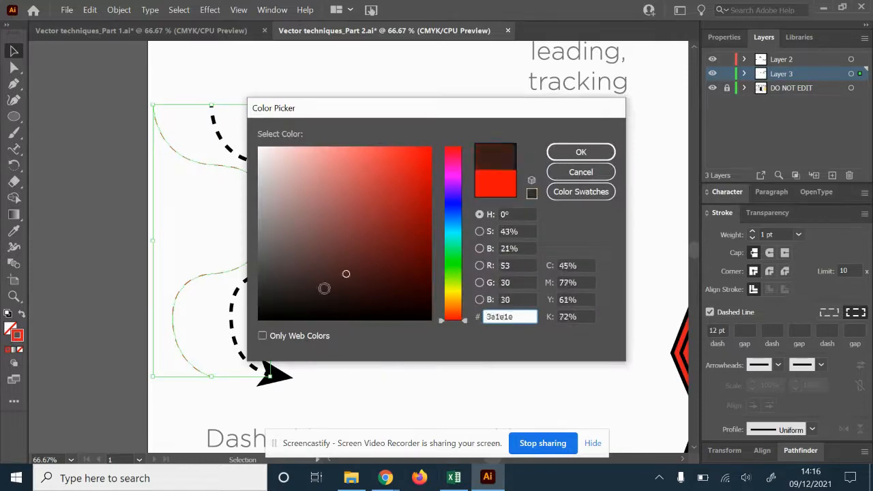
{"action": "left_click", "coordinate": [558, 154]}
{"action": "left_click", "coordinate": [754, 233]}
{"action": "left_click", "coordinate": [753, 233]}
{"action": "left_click", "coordinate": [754, 233]}
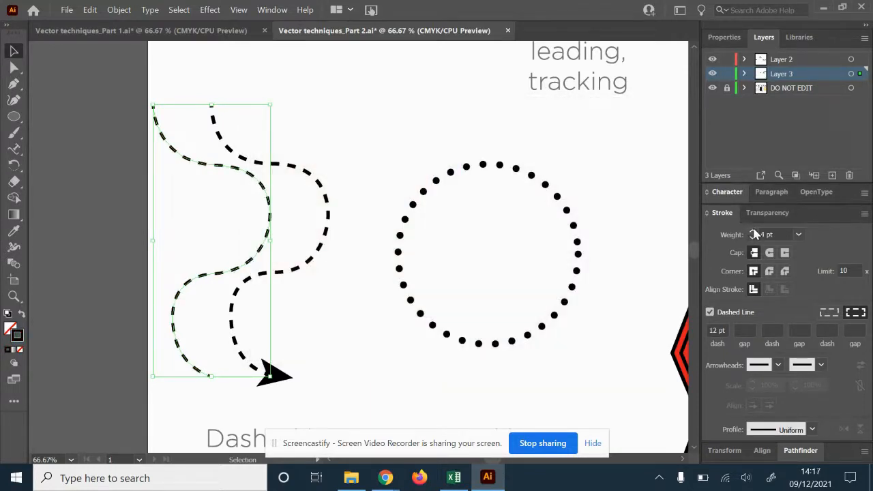
- Set the traced curve's dash to 24 pt and its gap to 12 pt
{"action": "left_click", "coordinate": [726, 333]}
{"action": "type", "text": "24"}
{"action": "key", "text": "Tab"}
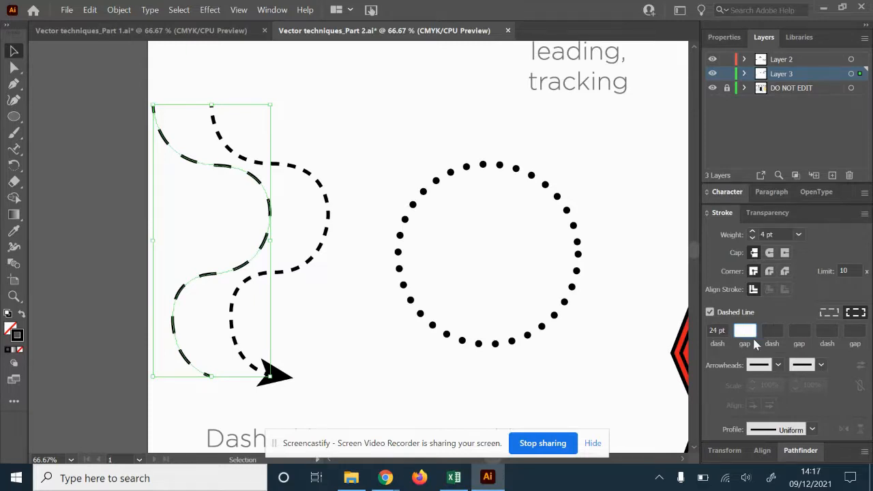
{"action": "type", "text": "12"}
{"action": "key", "text": "Tab"}
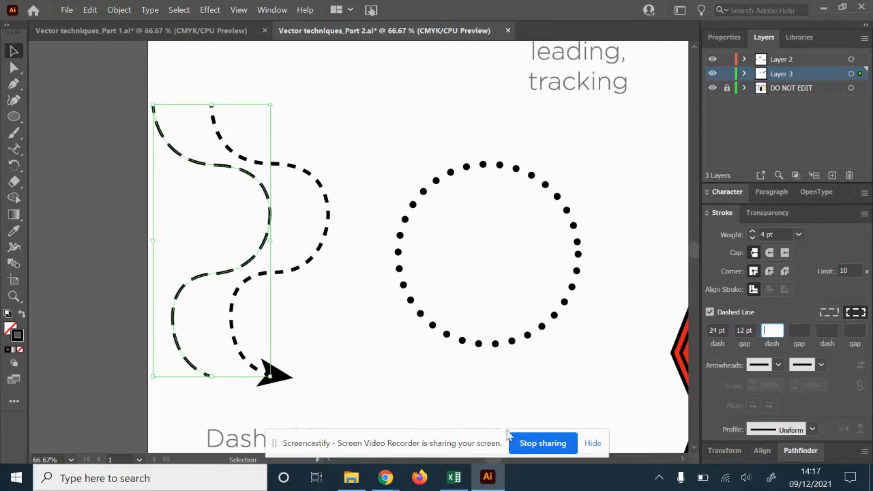
{"action": "left_click", "coordinate": [780, 364]}
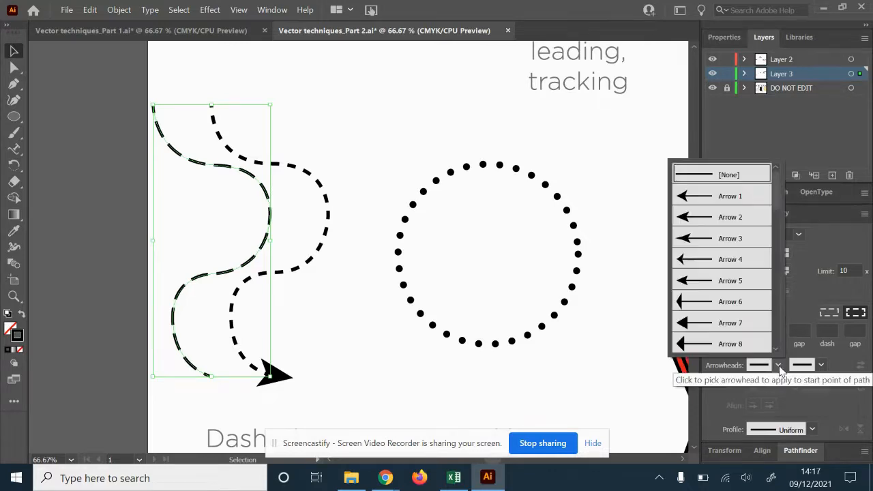
{"action": "left_click", "coordinate": [702, 249]}
{"action": "key", "text": "ctrl+z"}
- Apply the Arrow 3 arrowhead to the end point of the traced curve
{"action": "left_click", "coordinate": [821, 365]}
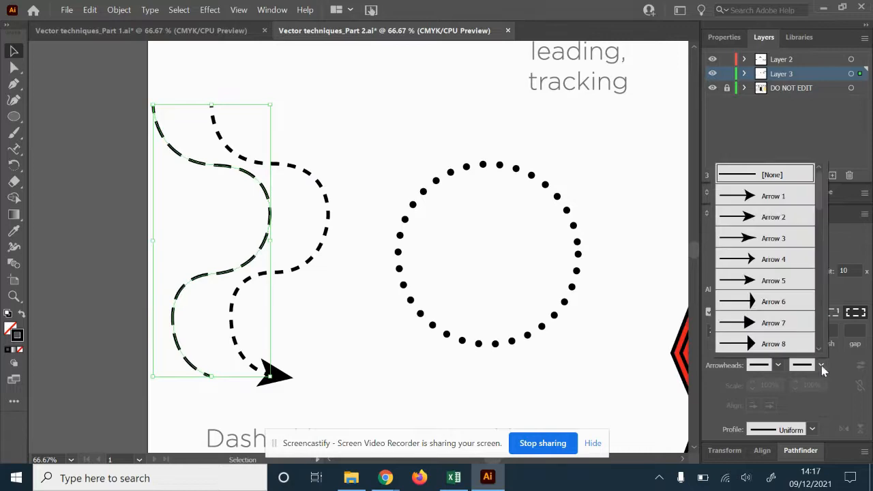
{"action": "left_click", "coordinate": [755, 240]}
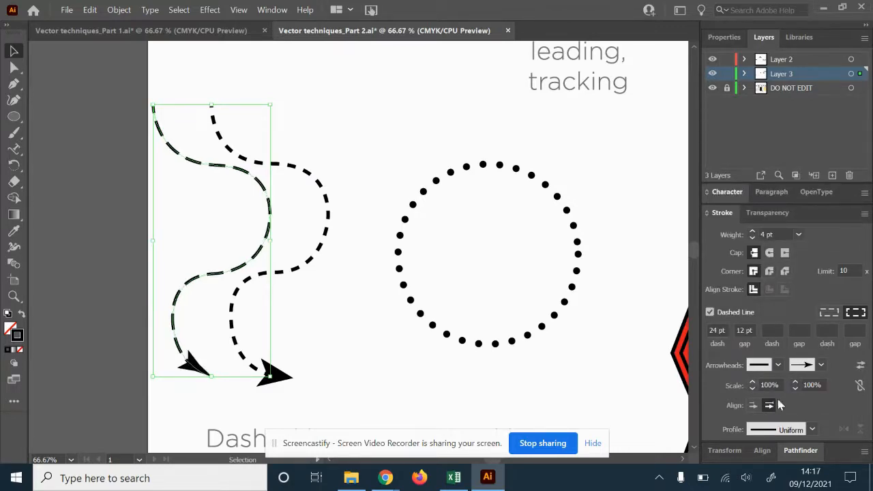
- Try a thinner stroke weight on the dashed arrow, restore it to 4 pt and deselect the curve
{"action": "left_click", "coordinate": [753, 239]}
{"action": "left_click", "coordinate": [753, 238]}
{"action": "left_click", "coordinate": [753, 238]}
{"action": "left_click", "coordinate": [753, 232]}
{"action": "left_click", "coordinate": [753, 231]}
{"action": "left_click", "coordinate": [752, 231]}
{"action": "left_click", "coordinate": [345, 350]}
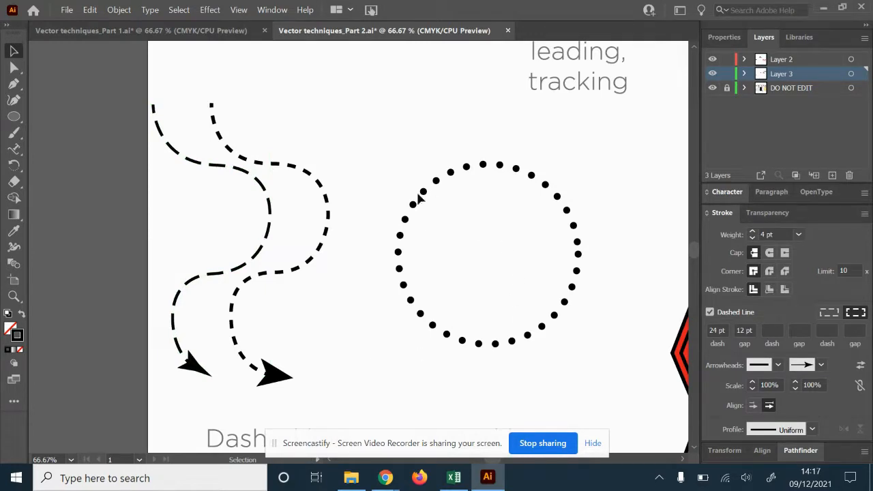
- Draw a smaller circle inside the dotted circle sample with the Ellipse tool
{"action": "left_click", "coordinate": [13, 116]}
{"action": "scroll", "coordinate": [320, 103], "scroll_direction": "right", "scroll_amount": 5}
{"action": "left_click_drag", "start_coordinate": [207, 183], "coordinate": [319, 296]}
{"action": "key", "text": "v"}
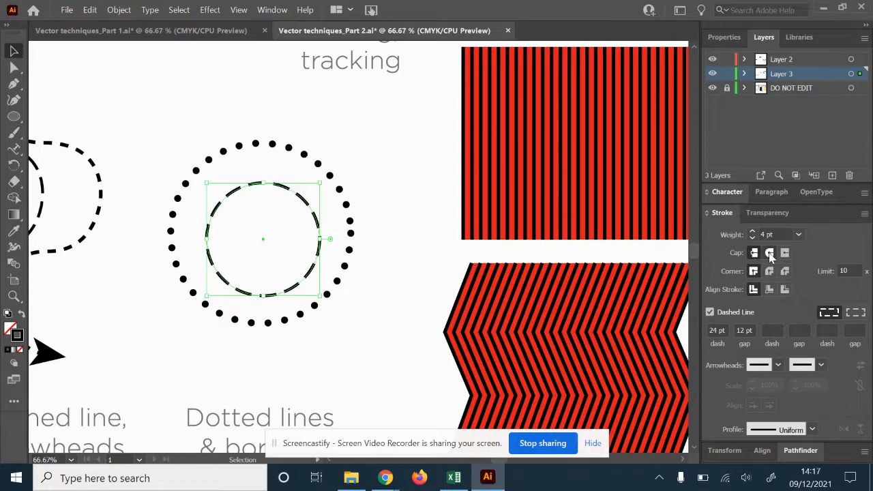
- Give the inner circle's stroke a 0 pt dash, keeping the 12 pt gap, and a round cap
{"action": "left_click", "coordinate": [725, 331]}
{"action": "type", "text": "0"}
{"action": "key", "text": "Tab"}
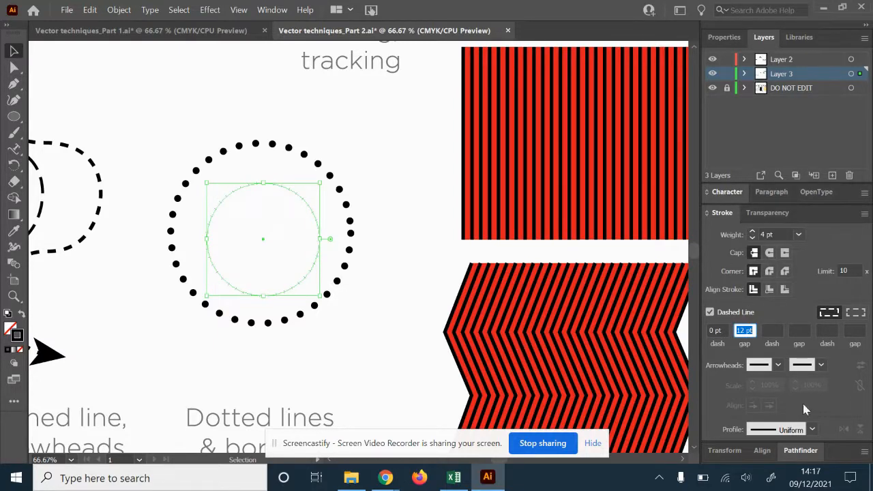
{"action": "left_click", "coordinate": [770, 254]}
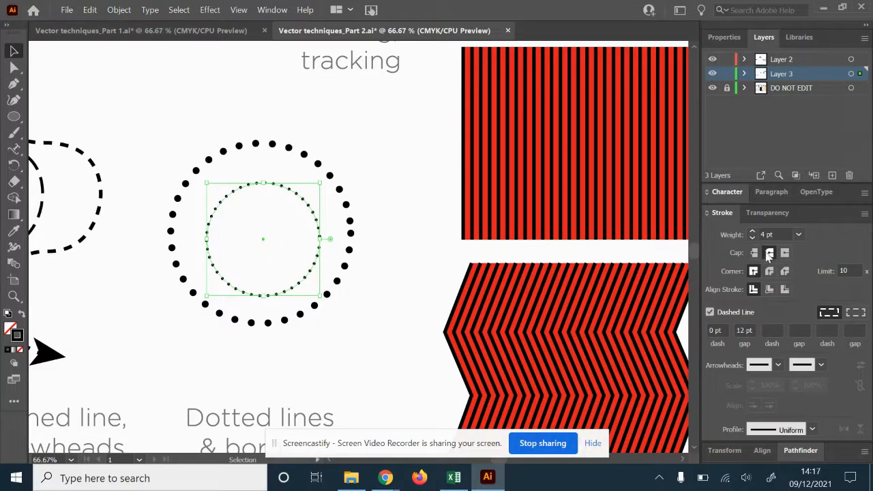
- Switch the inner circle's stroke to a butt cap and check its look with the circle deselected
{"action": "left_click", "coordinate": [755, 254]}
{"action": "left_click", "coordinate": [421, 166]}
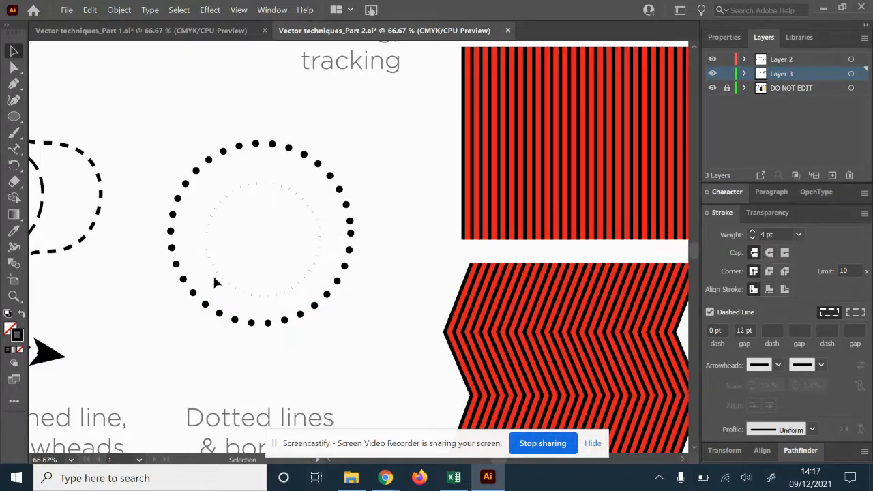
{"action": "left_click", "coordinate": [258, 184]}
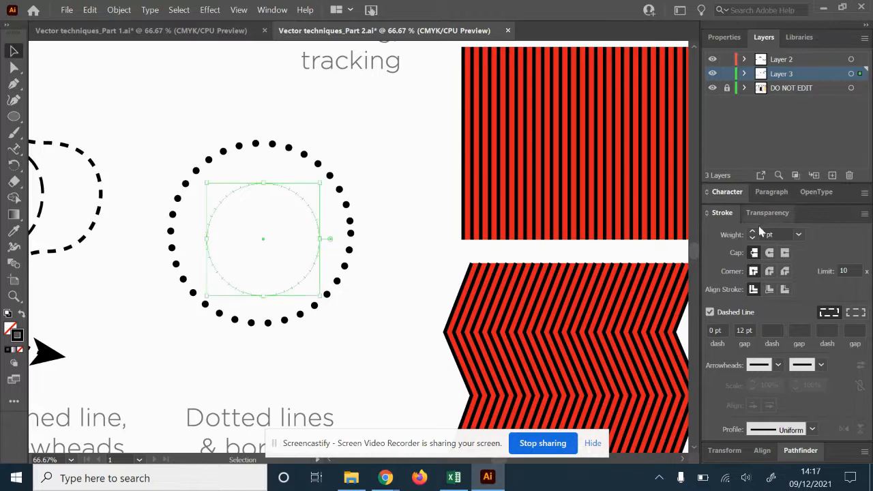
- Set the inner circle's stroke to a round cap with a 12 pt dash and deselect it to compare
{"action": "left_click", "coordinate": [770, 253]}
{"action": "left_click", "coordinate": [725, 330]}
{"action": "type", "text": "12"}
{"action": "key", "text": "Tab"}
{"action": "left_click", "coordinate": [398, 155]}
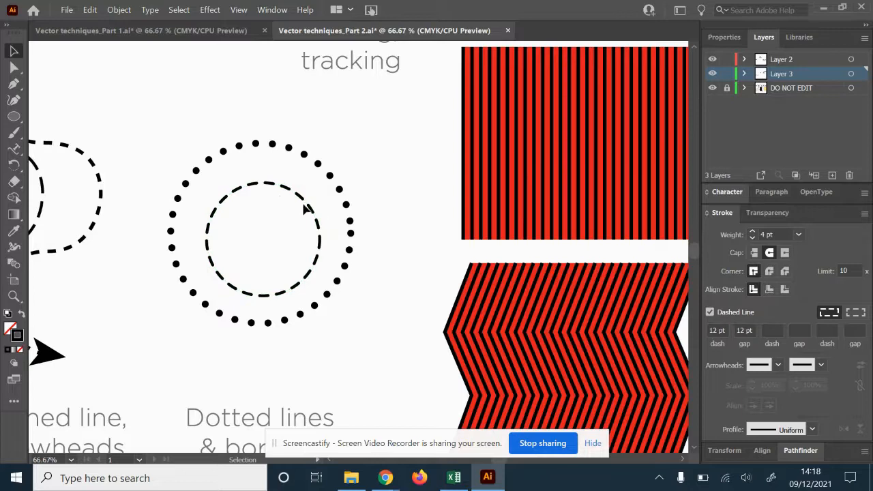
- Set the inner circle's dash to 0 pt so the round caps form dots
{"action": "left_click", "coordinate": [267, 189]}
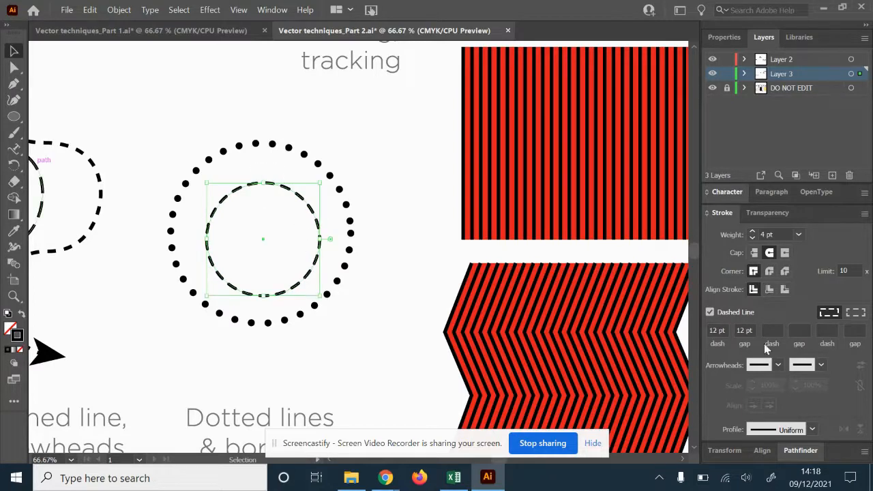
{"action": "left_click", "coordinate": [727, 330]}
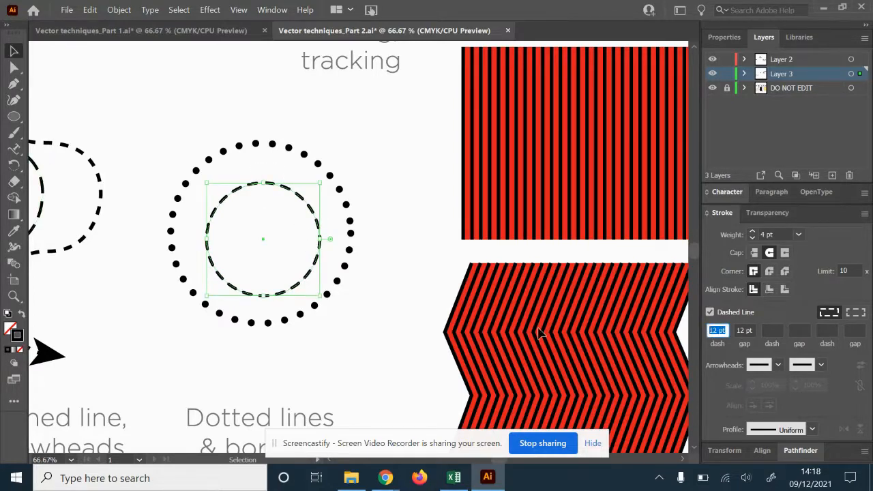
{"action": "type", "text": "0"}
{"action": "key", "text": "Tab"}
{"action": "left_click", "coordinate": [387, 175]}
- Increase the inner circle's stroke weight to 9 pt
{"action": "left_click_drag", "start_coordinate": [232, 174], "coordinate": [280, 225]}
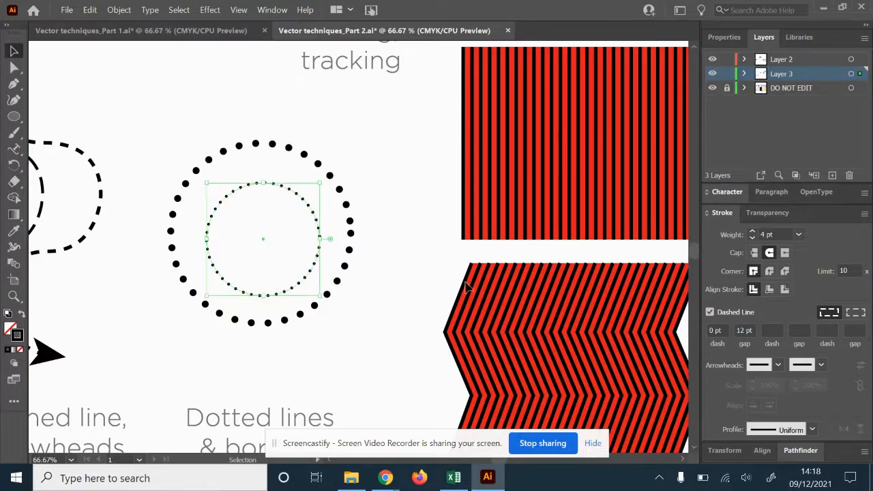
{"action": "left_click", "coordinate": [752, 232]}
{"action": "left_click", "coordinate": [752, 232]}
{"action": "left_click", "coordinate": [753, 231]}
{"action": "left_click", "coordinate": [752, 231]}
{"action": "left_click", "coordinate": [753, 231]}
{"action": "left_click", "coordinate": [384, 169]}
- Draw a straight horizontal dotted line above the dotted circle sample with the Pen tool
{"action": "left_click_drag", "start_coordinate": [384, 168], "coordinate": [445, 263]}
{"action": "key", "text": "p"}
{"action": "left_click", "coordinate": [220, 212]}
{"action": "left_click", "coordinate": [479, 212]}
{"action": "key", "text": "v"}
{"action": "left_click", "coordinate": [119, 106]}
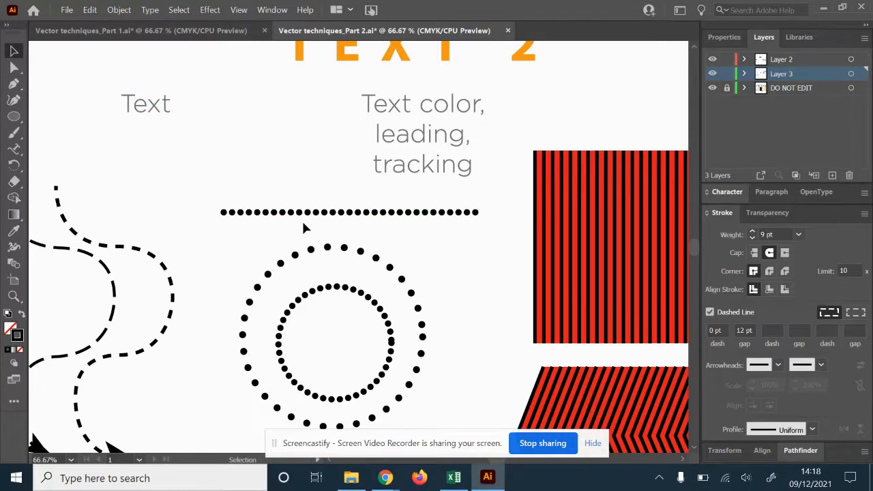
- Draw a vertical line over the striped rectangle's rightmost stripe with the Pen tool and turn off its dashed line
{"action": "left_click_drag", "start_coordinate": [419, 335], "coordinate": [219, 209]}
{"action": "left_click_drag", "start_coordinate": [372, 232], "coordinate": [366, 254]}
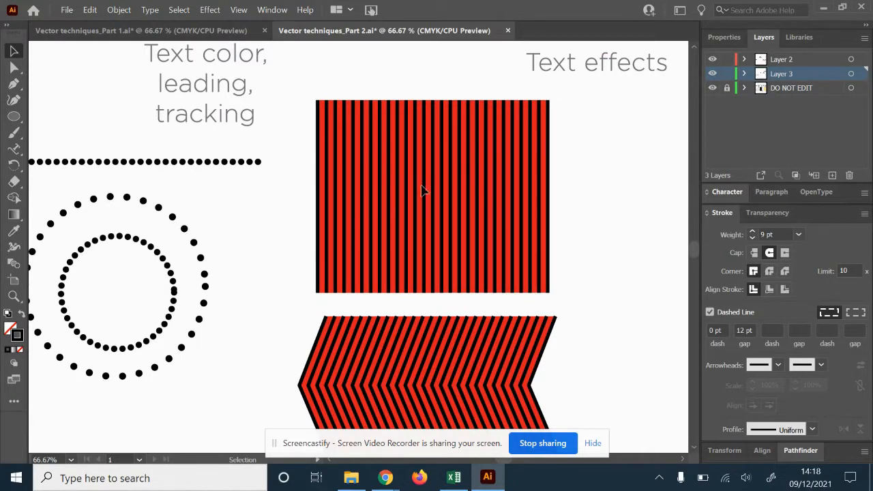
{"action": "left_click", "coordinate": [15, 84]}
{"action": "left_click_drag", "start_coordinate": [471, 189], "coordinate": [379, 165]}
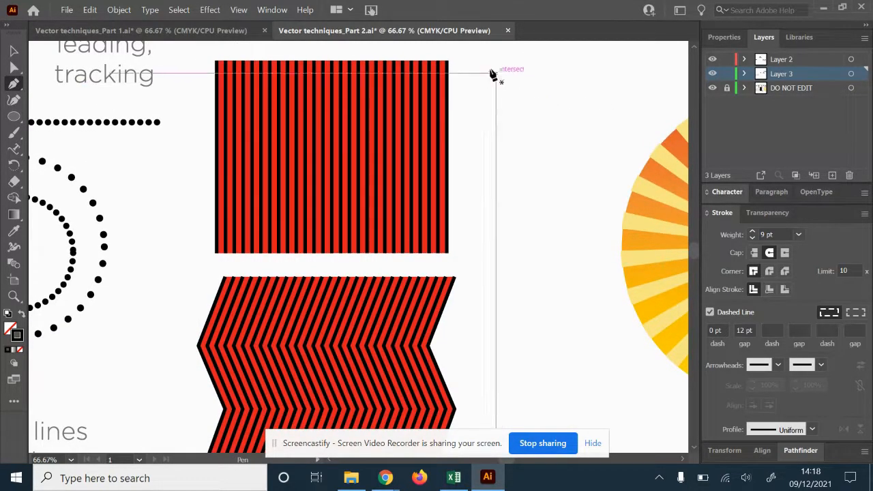
{"action": "left_click", "coordinate": [447, 63]}
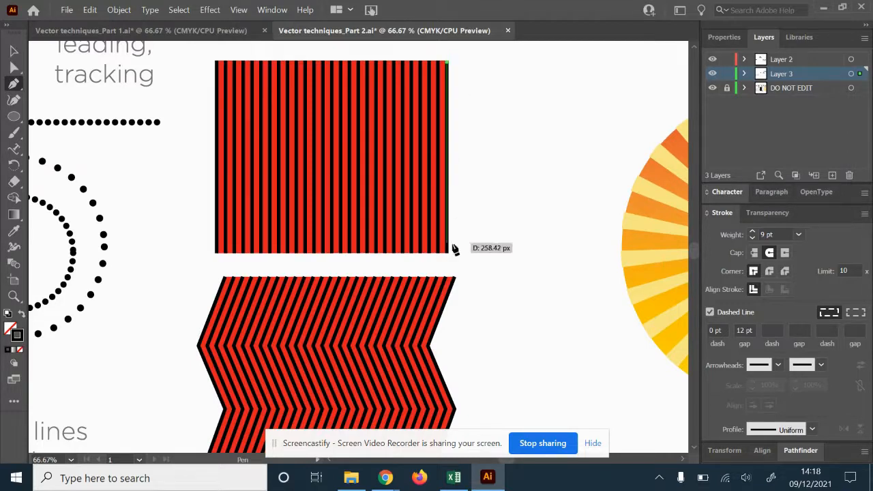
{"action": "left_click", "coordinate": [447, 252]}
{"action": "key", "text": "v"}
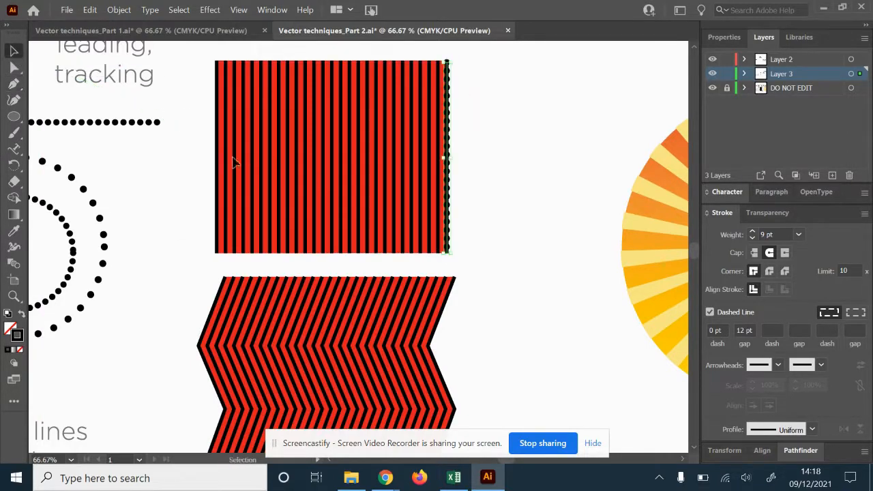
{"action": "left_click", "coordinate": [711, 312]}
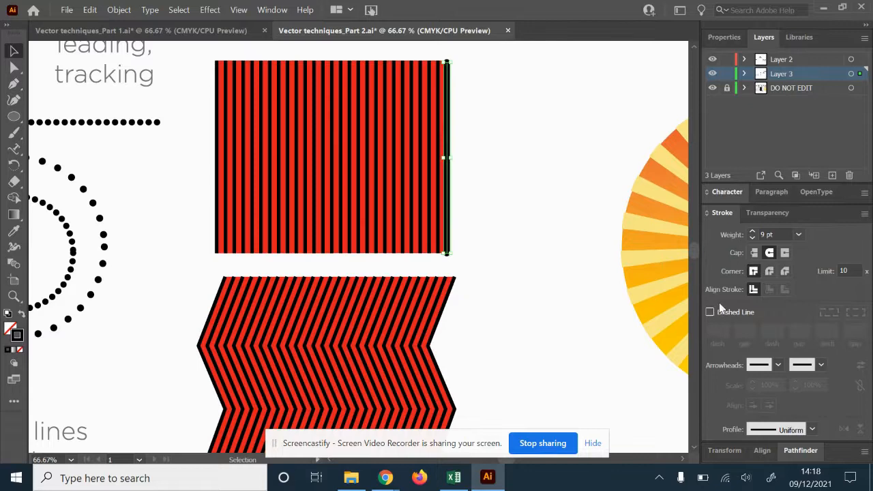
{"action": "double_click", "coordinate": [17, 335]}
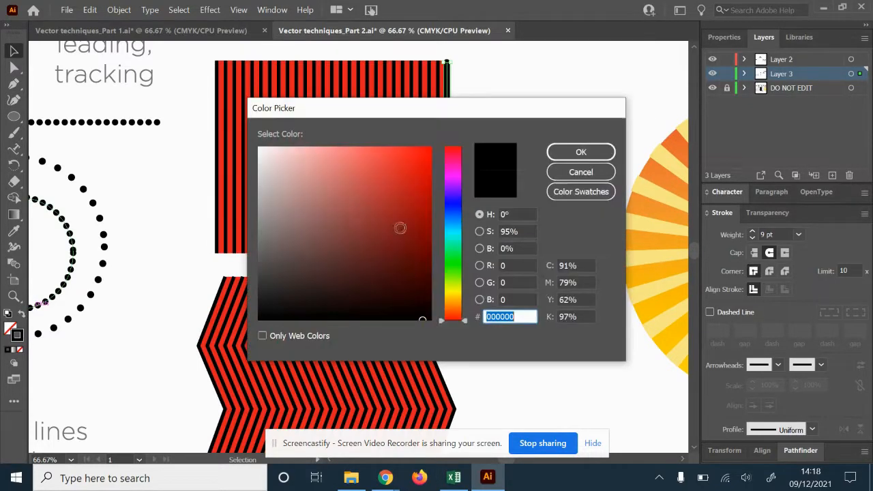
{"action": "left_click", "coordinate": [451, 289]}
{"action": "left_click", "coordinate": [580, 172]}
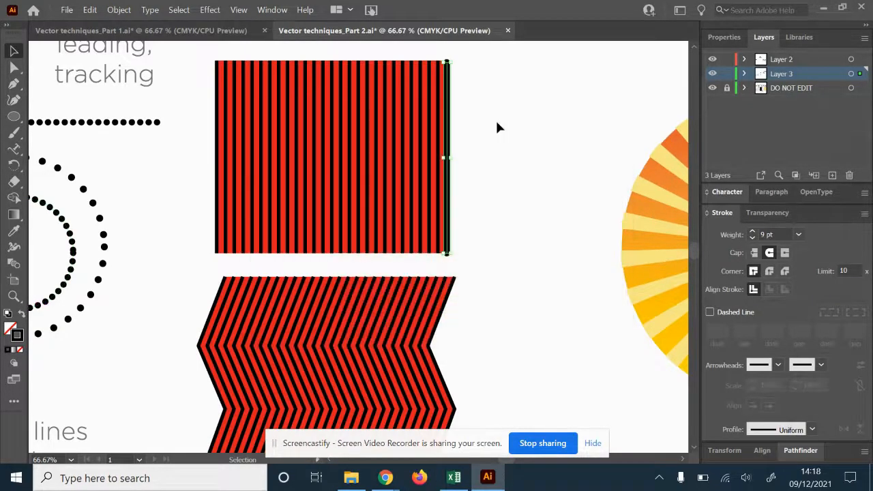
- Change the vertical line's stroke colour to green, about 5dd89a
{"action": "left_click", "coordinate": [447, 157]}
{"action": "double_click", "coordinate": [17, 334]}
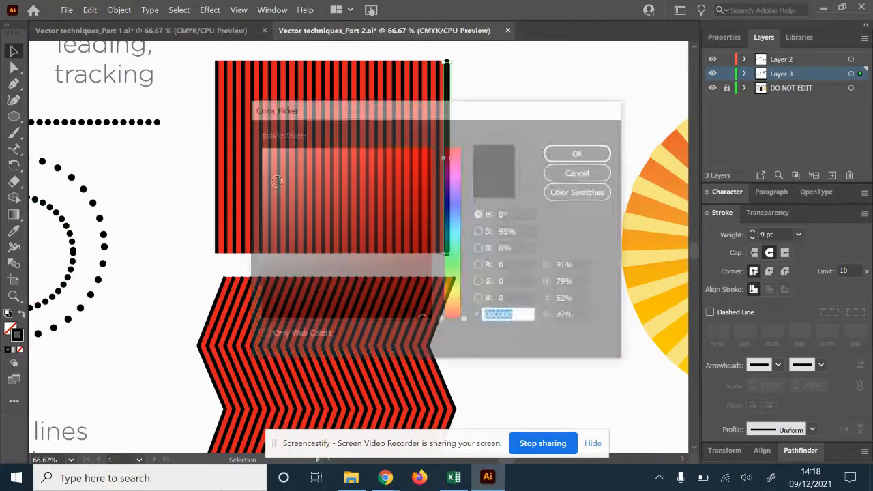
{"action": "left_click", "coordinate": [453, 248]}
{"action": "left_click", "coordinate": [356, 172]}
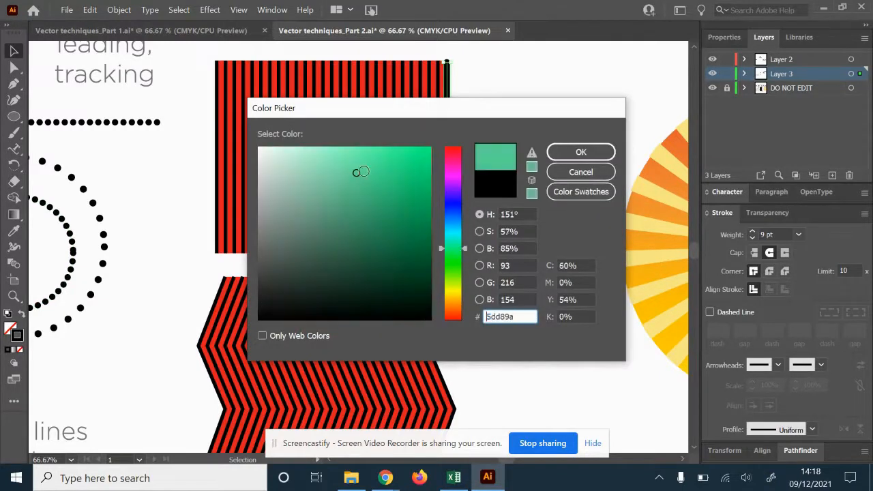
{"action": "left_click", "coordinate": [580, 152]}
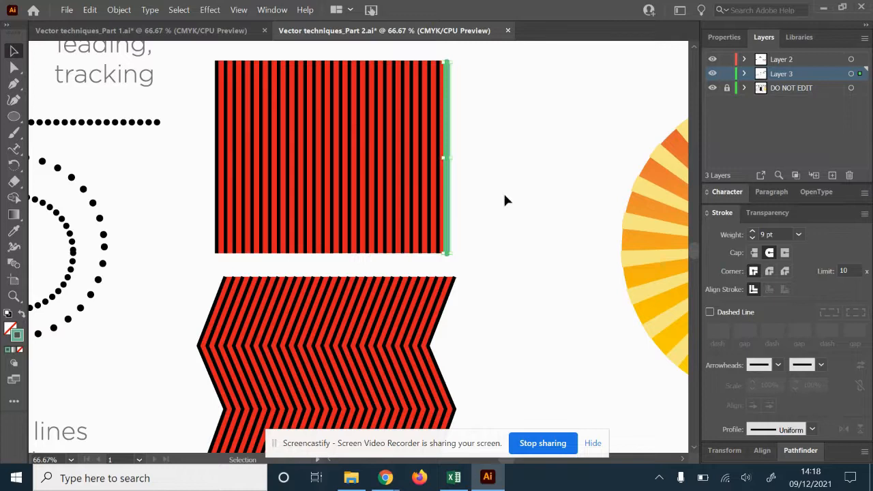
- Reduce the green vertical line's stroke weight to 4 pt and check its fit over the black stripe
{"action": "left_click", "coordinate": [751, 237]}
{"action": "left_click", "coordinate": [752, 238]}
{"action": "left_click", "coordinate": [752, 237]}
{"action": "left_click", "coordinate": [752, 237]}
{"action": "left_click", "coordinate": [752, 238]}
{"action": "left_click", "coordinate": [486, 236]}
{"action": "left_click", "coordinate": [448, 217]}
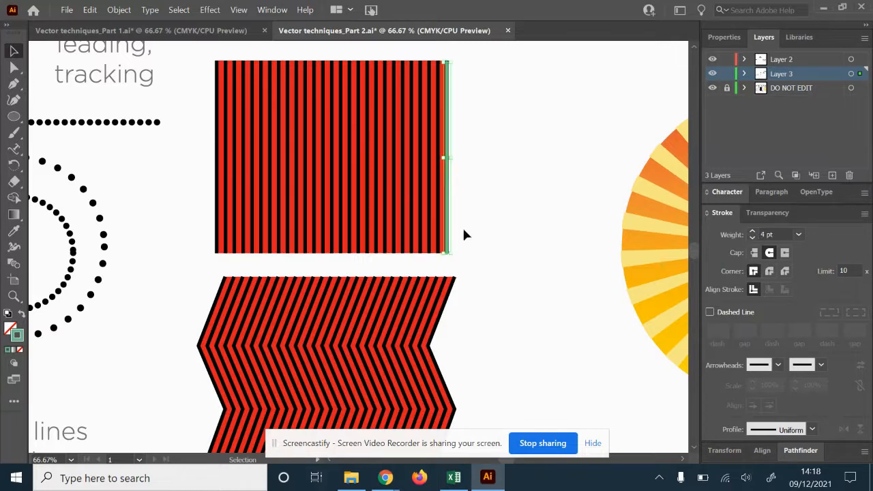
{"action": "left_click_drag", "start_coordinate": [449, 257], "coordinate": [448, 252]}
{"action": "left_click", "coordinate": [507, 267]}
- Copy the green vertical line on the striped rectangle and paste a duplicate of it
{"action": "left_click_drag", "start_coordinate": [340, 238], "coordinate": [332, 248]}
{"action": "left_click_drag", "start_coordinate": [488, 94], "coordinate": [390, 144]}
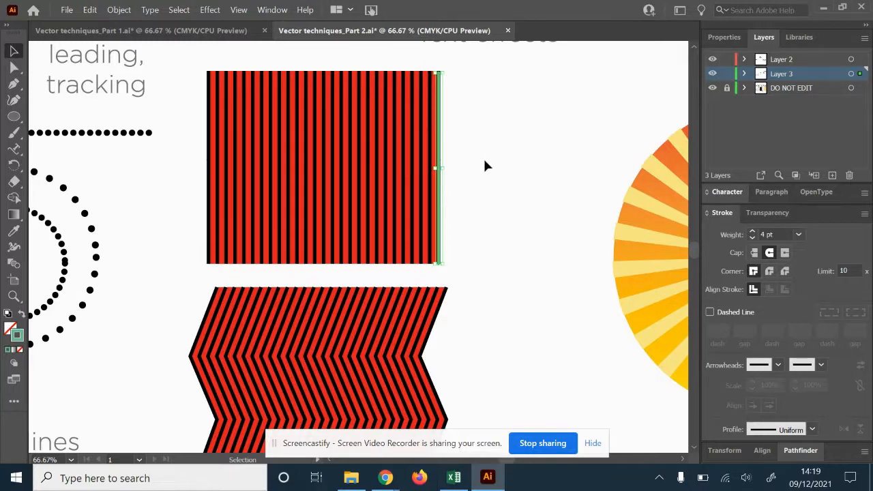
{"action": "key", "text": "ctrl+c"}
{"action": "key", "text": "ctrl+v"}
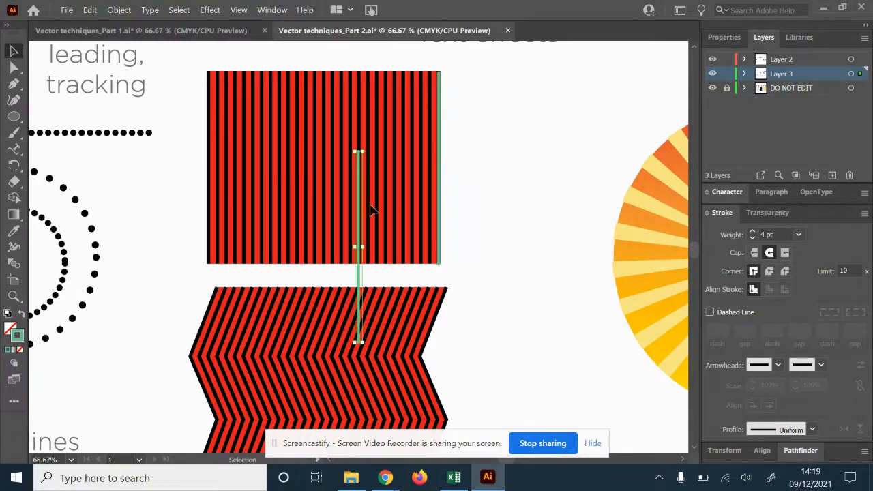
- Move the duplicate green line over the striped rectangle's leftmost black stripe and hide the DO NOT EDIT layer
{"action": "left_click_drag", "start_coordinate": [362, 248], "coordinate": [209, 168]}
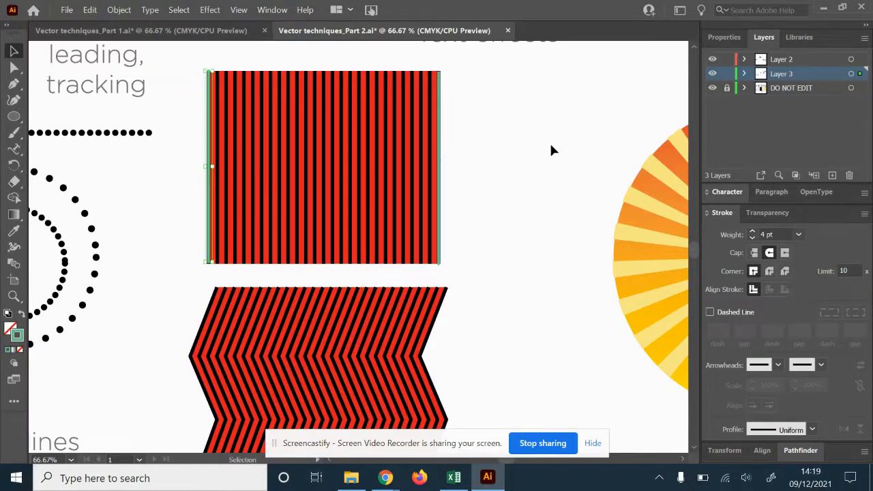
{"action": "left_click", "coordinate": [712, 87]}
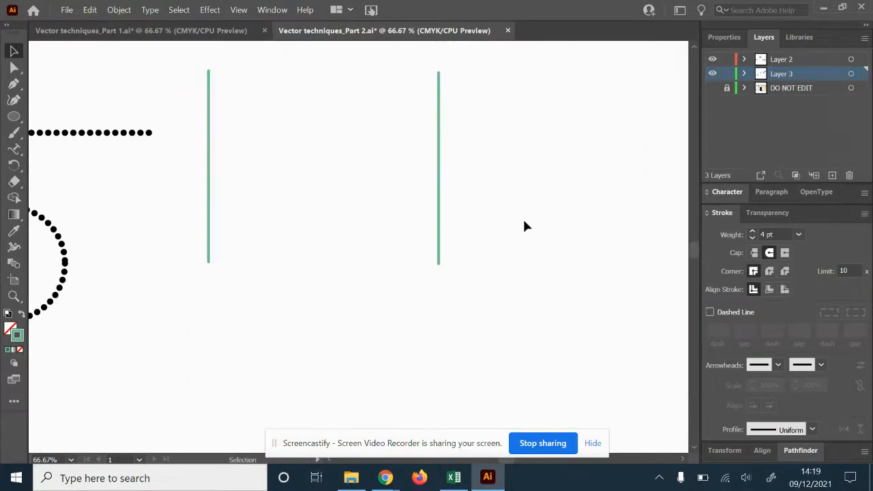
- Select both green vertical lines and set the blend spacing to Specified Steps with 8 steps
{"action": "left_click_drag", "start_coordinate": [238, 134], "coordinate": [209, 123]}
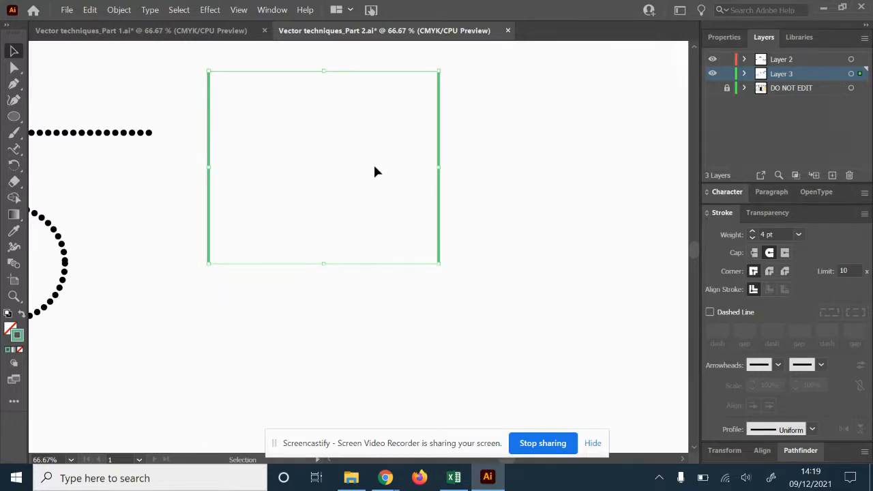
{"action": "left_click", "coordinate": [116, 10]}
{"action": "left_click", "coordinate": [113, 10]}
{"action": "left_click", "coordinate": [115, 11]}
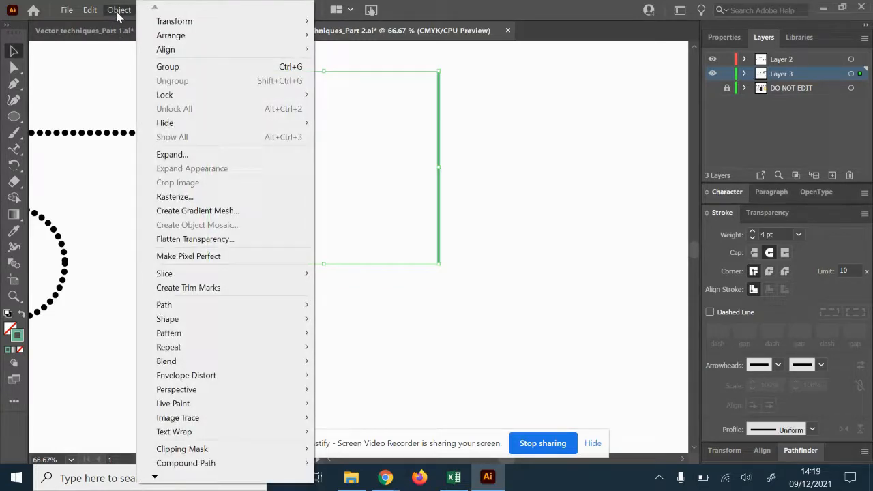
{"action": "mouse_move", "coordinate": [214, 362]}
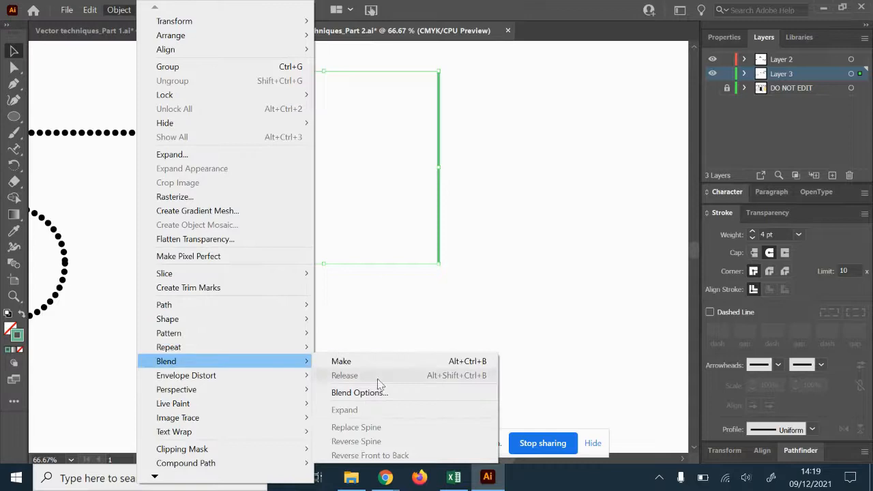
{"action": "left_click", "coordinate": [382, 393]}
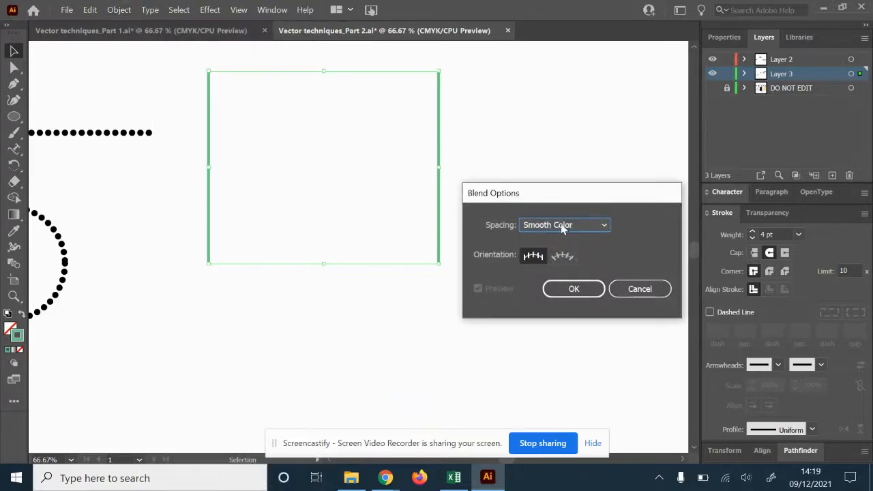
{"action": "left_click", "coordinate": [551, 231]}
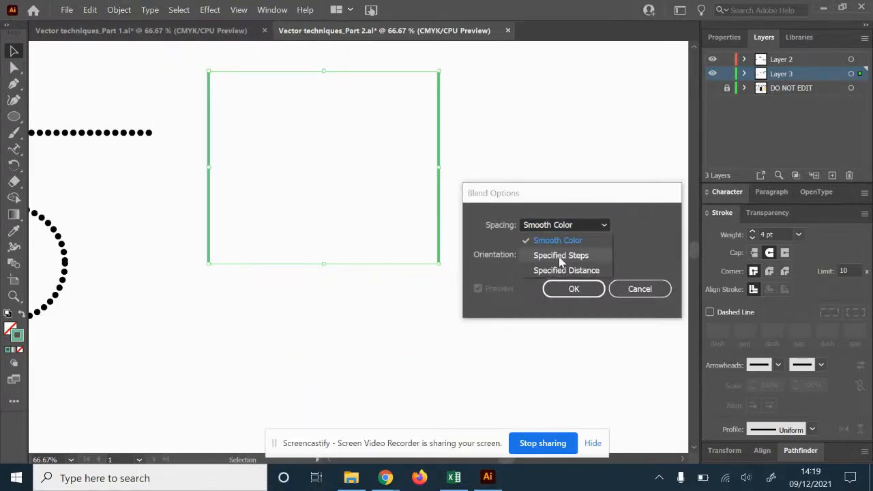
{"action": "left_click", "coordinate": [561, 256]}
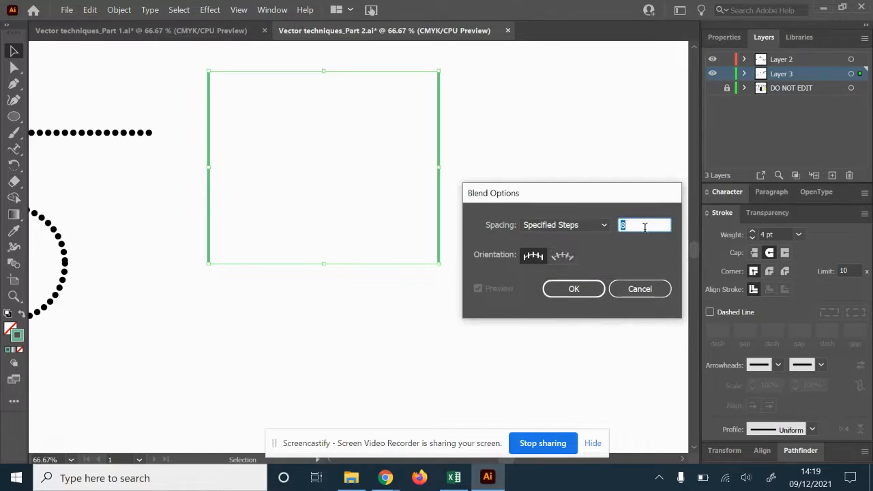
{"action": "left_click", "coordinate": [566, 289]}
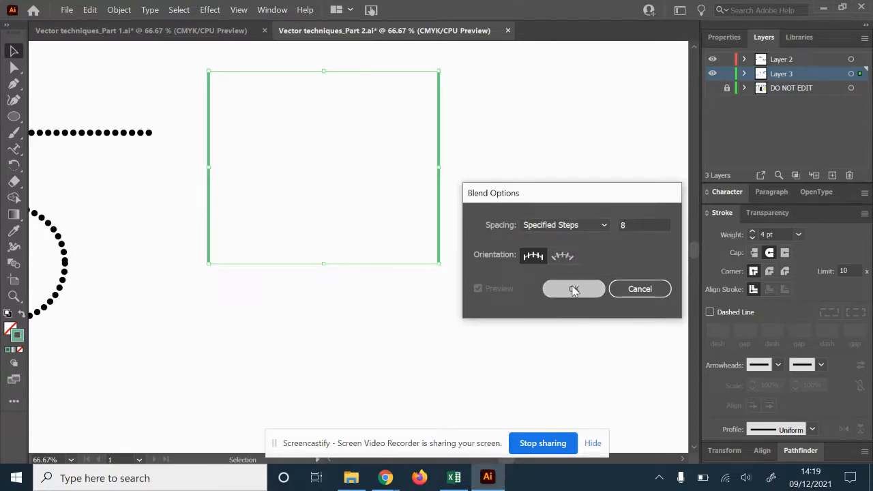
- Try blending the two green vertical lines with the Blend tool at 8 steps
{"action": "left_click", "coordinate": [13, 265]}
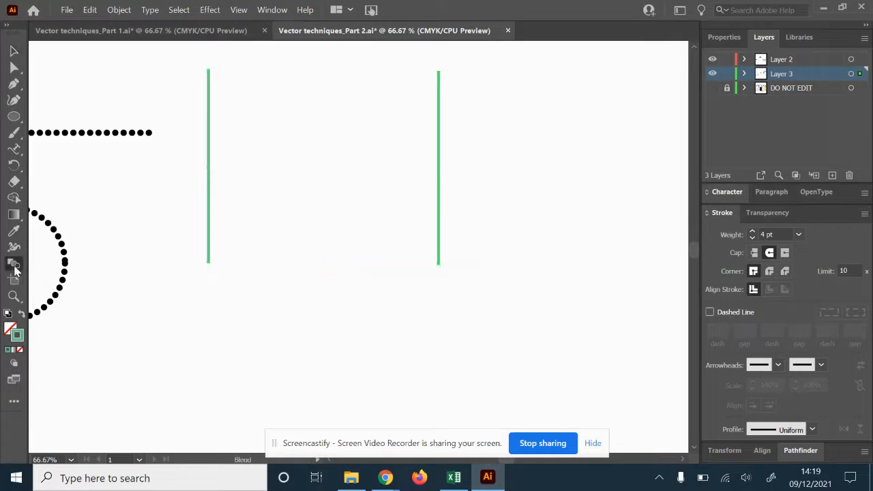
{"action": "left_click", "coordinate": [208, 159]}
{"action": "left_click", "coordinate": [439, 168]}
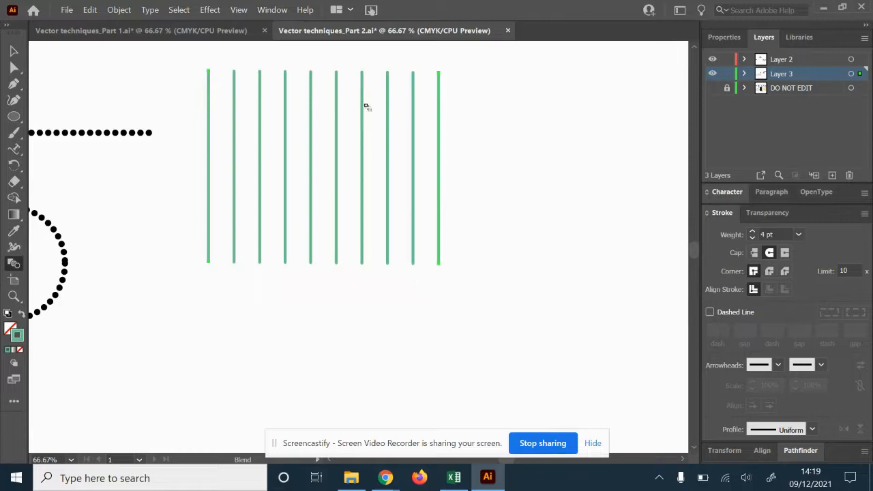
{"action": "key", "text": "ctrl+z"}
- Set the blend options of the two green lines to 30 specified steps
{"action": "left_click", "coordinate": [14, 50]}
{"action": "left_click", "coordinate": [115, 11]}
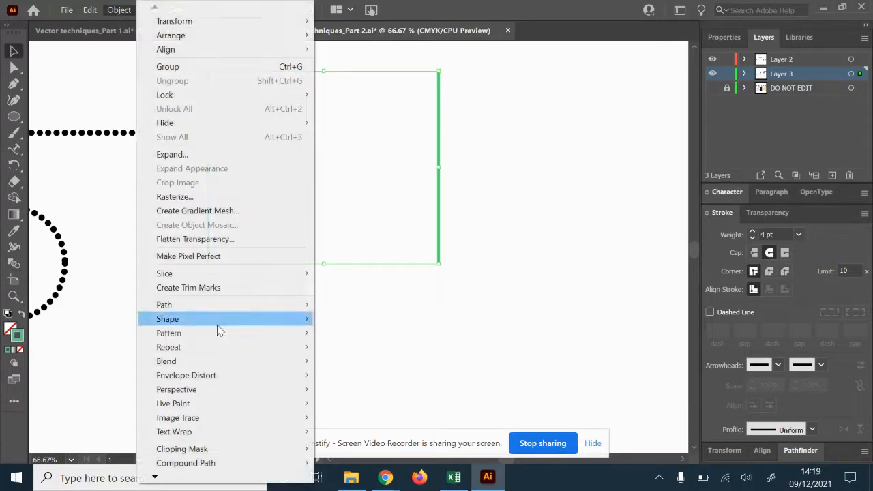
{"action": "mouse_move", "coordinate": [243, 361]}
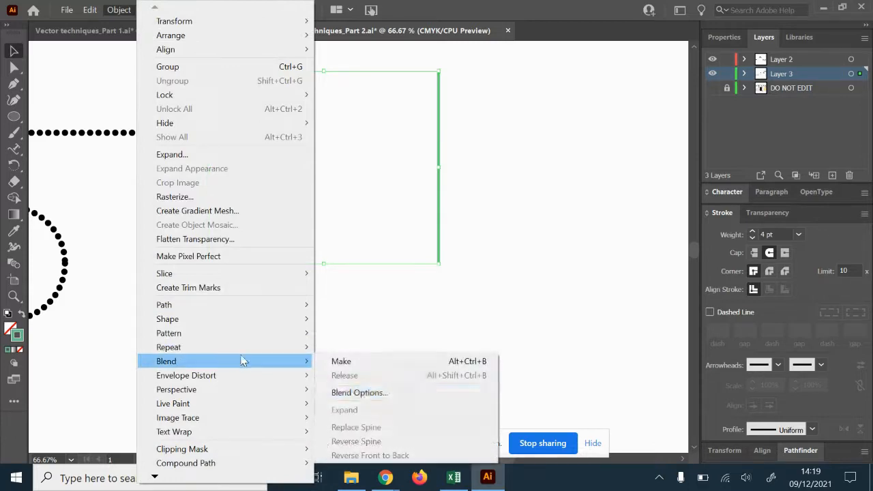
{"action": "left_click", "coordinate": [356, 392]}
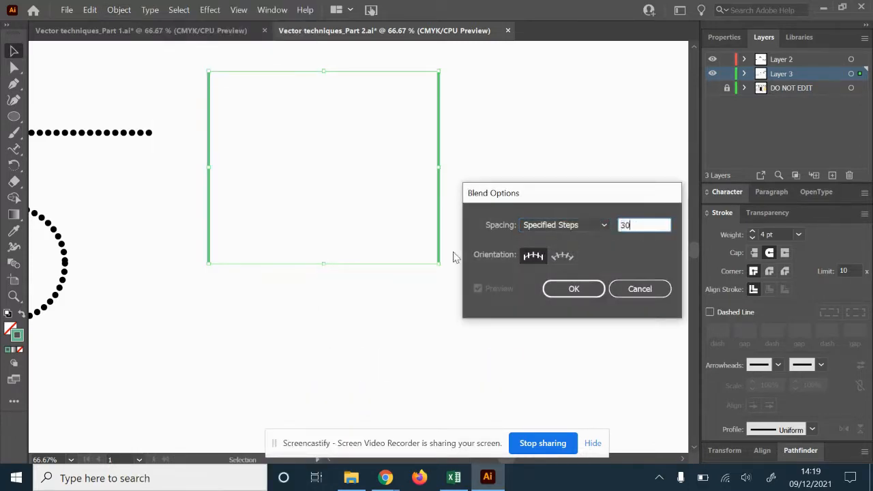
{"action": "key", "text": "Return"}
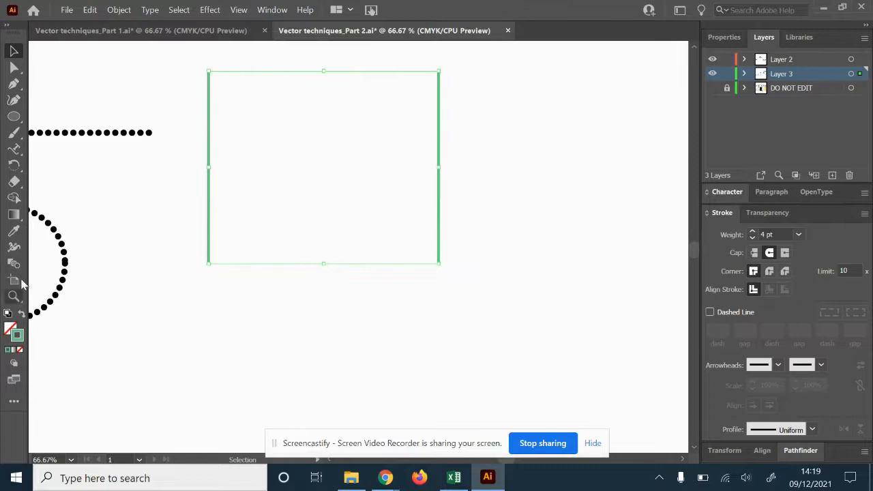
- Blend the two green vertical lines into a row of stripes with the Blend tool
{"action": "left_click", "coordinate": [14, 264]}
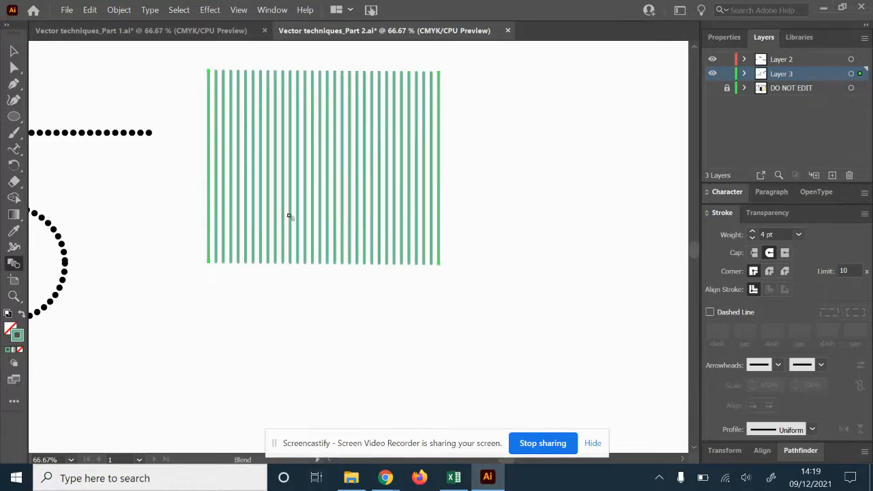
{"action": "left_click", "coordinate": [18, 53]}
{"action": "left_click", "coordinate": [539, 137]}
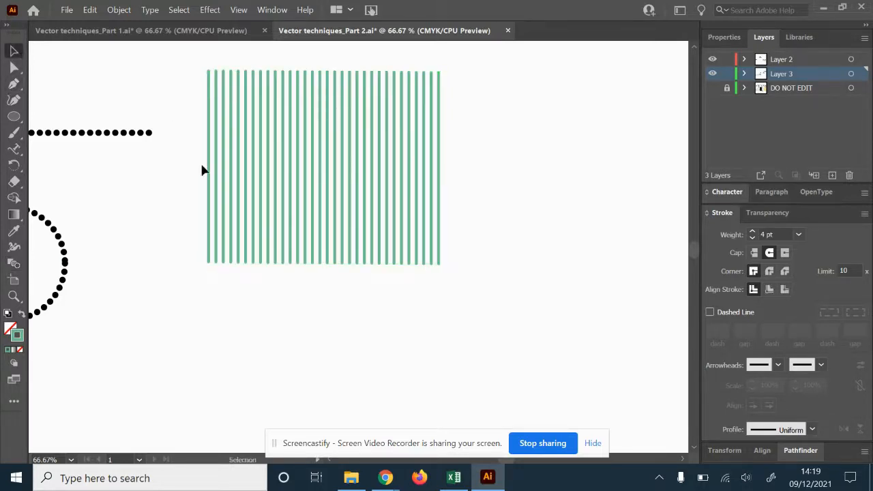
- Move the blended green stripes in place from Layer 3 to Layer 2 and make Layer 3 active
{"action": "left_click_drag", "start_coordinate": [523, 218], "coordinate": [194, 159]}
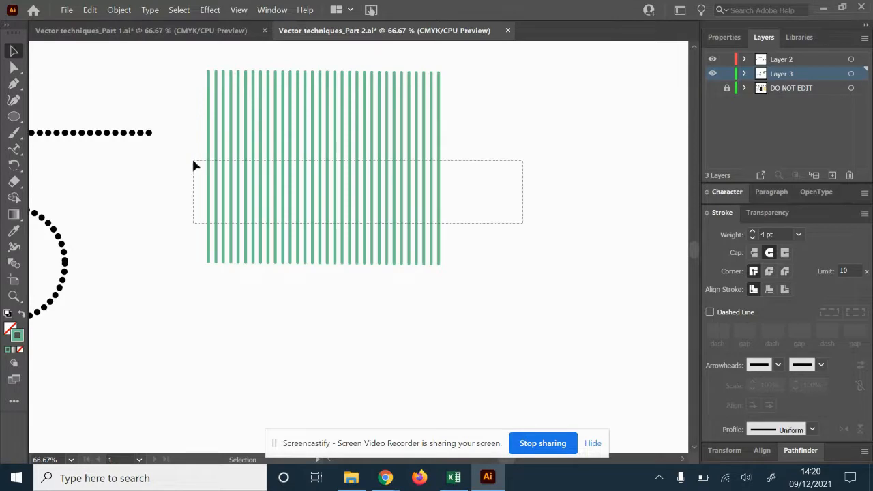
{"action": "key", "text": "Delete"}
{"action": "left_click", "coordinate": [774, 65]}
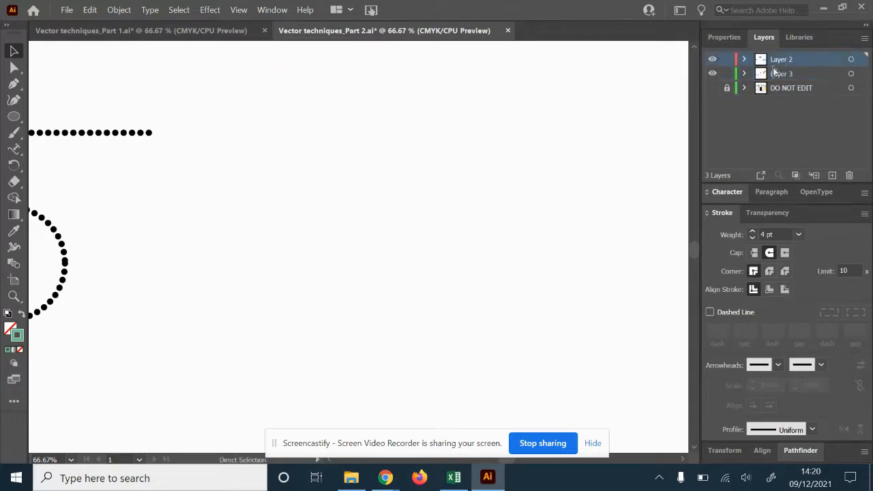
{"action": "key", "text": "ctrl+z"}
{"action": "left_click", "coordinate": [805, 75]}
{"action": "key", "text": "v"}
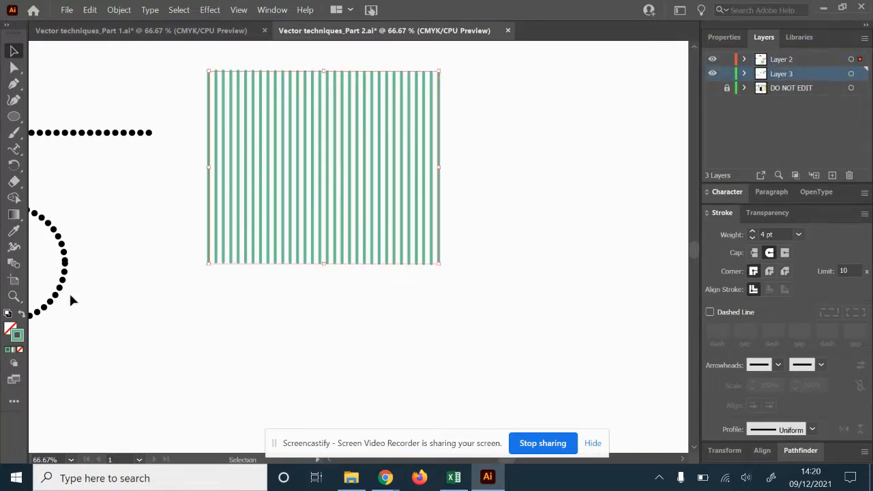
- Set the fill colour to red c42c2c and draw a rectangle slightly larger than the green stripes
{"action": "left_click", "coordinate": [14, 117]}
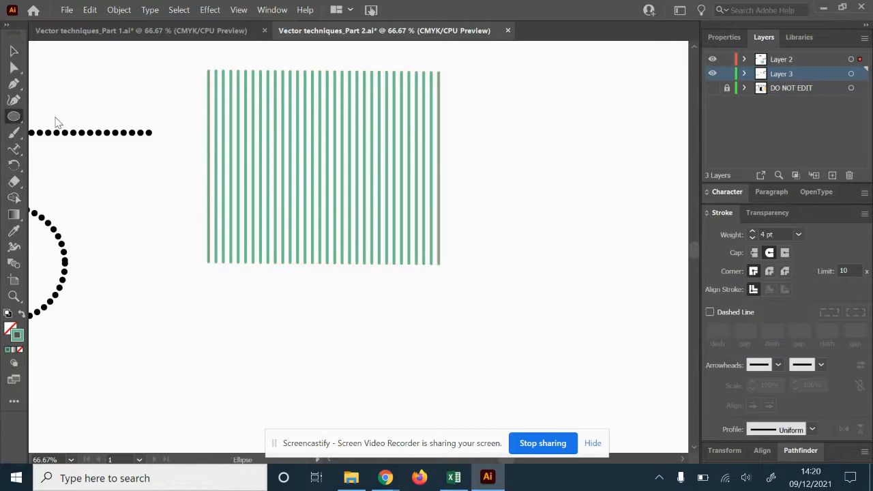
{"action": "left_click", "coordinate": [15, 118]}
{"action": "left_click", "coordinate": [75, 112]}
{"action": "double_click", "coordinate": [11, 331]}
{"action": "left_click", "coordinate": [392, 187]}
{"action": "left_click", "coordinate": [581, 152]}
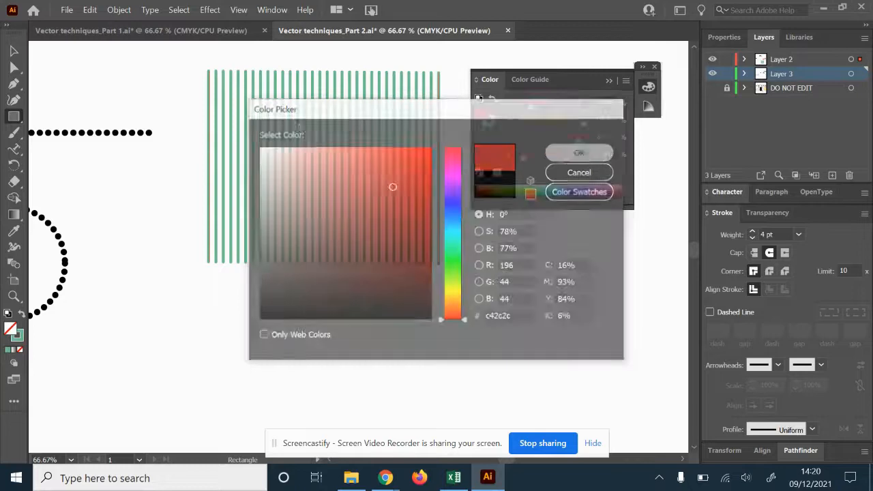
{"action": "mouse_move", "coordinate": [201, 70]}
{"action": "left_mouse_down"}
{"action": "mouse_move", "coordinate": [464, 76]}
{"action": "mouse_move", "coordinate": [440, 221]}
{"action": "mouse_move", "coordinate": [454, 273]}
{"action": "left_mouse_up"}
- Move the red rectangle in place to Layer 3, behind the green stripes
{"action": "left_click", "coordinate": [14, 51]}
{"action": "key", "text": "Delete"}
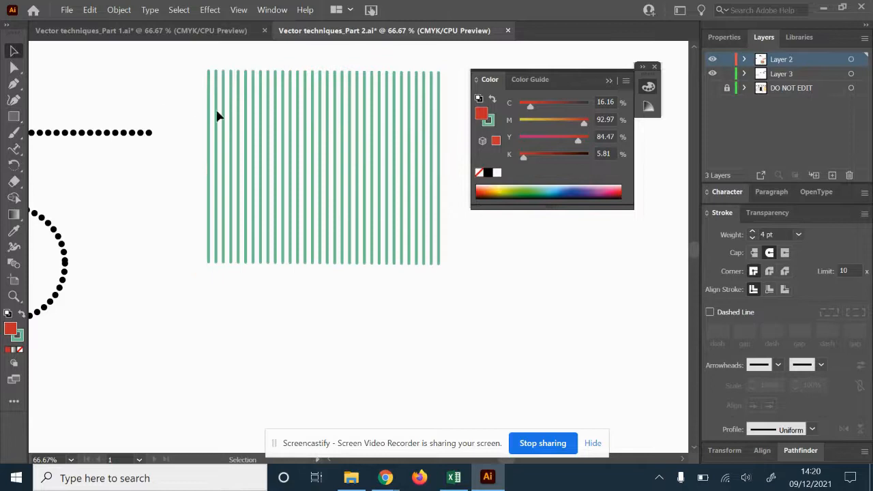
{"action": "left_click", "coordinate": [783, 75]}
{"action": "key", "text": "ctrl+z"}
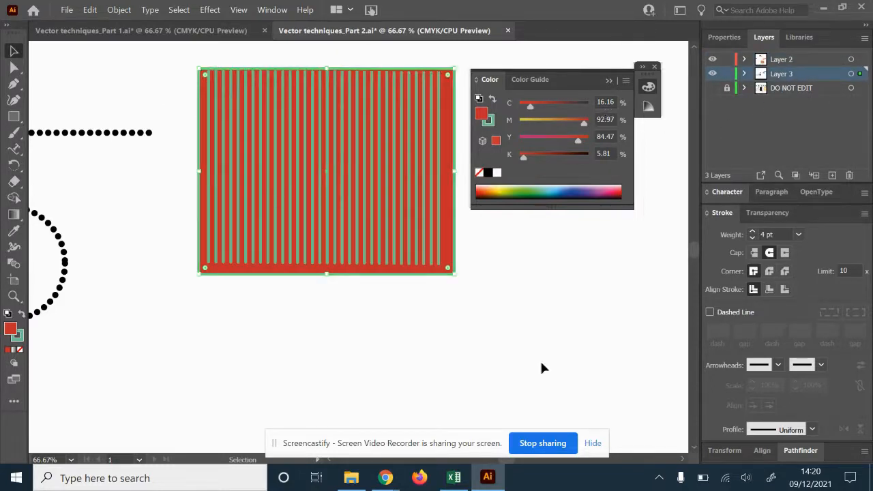
- Remove the red rectangle's stroke and resize it to fit the outer edges of the green stripes
{"action": "left_click", "coordinate": [20, 348]}
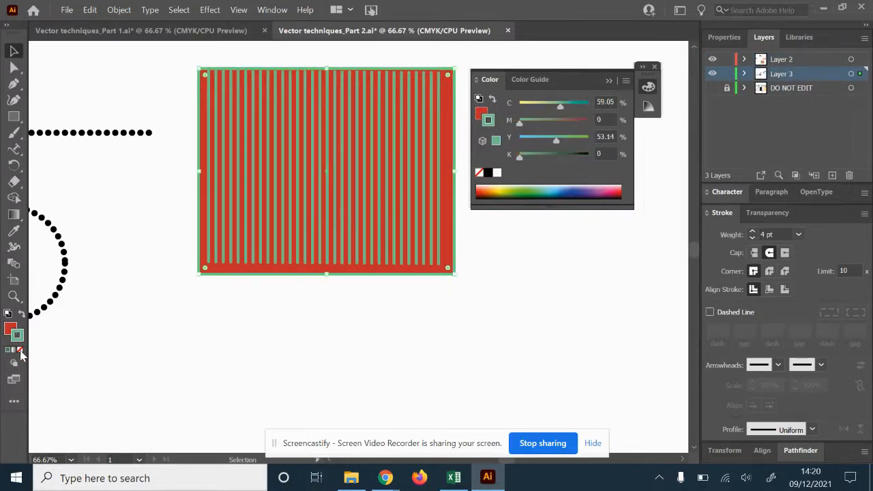
{"action": "left_click_drag", "start_coordinate": [453, 277], "coordinate": [440, 263]}
{"action": "left_click_drag", "start_coordinate": [196, 166], "coordinate": [207, 166]}
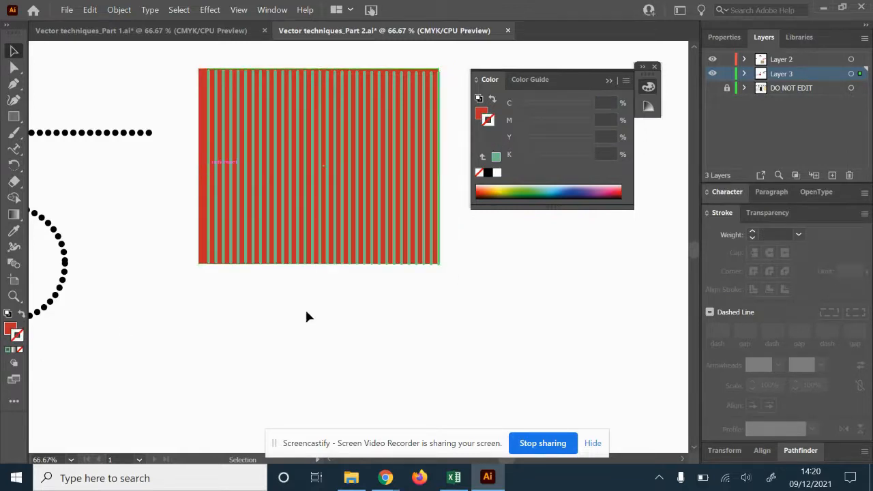
{"action": "left_click", "coordinate": [315, 351]}
- Show the DO NOT EDIT layer again and make Layer 2 the active layer
{"action": "left_click", "coordinate": [712, 88]}
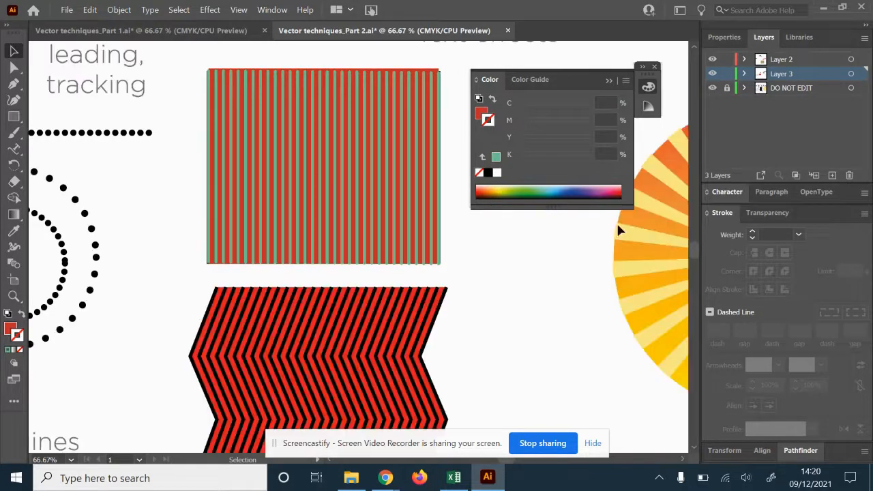
{"action": "scroll", "coordinate": [374, 311], "scroll_direction": "down", "scroll_amount": 5}
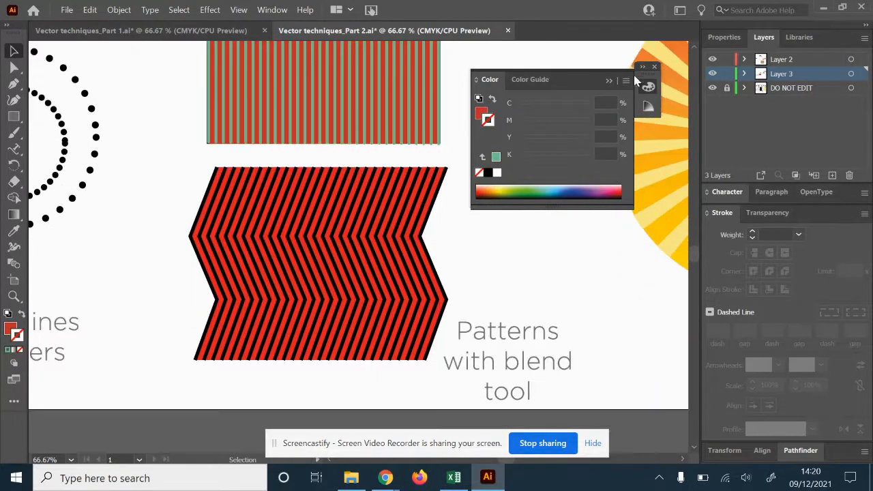
{"action": "left_click", "coordinate": [655, 69]}
{"action": "left_click", "coordinate": [800, 60]}
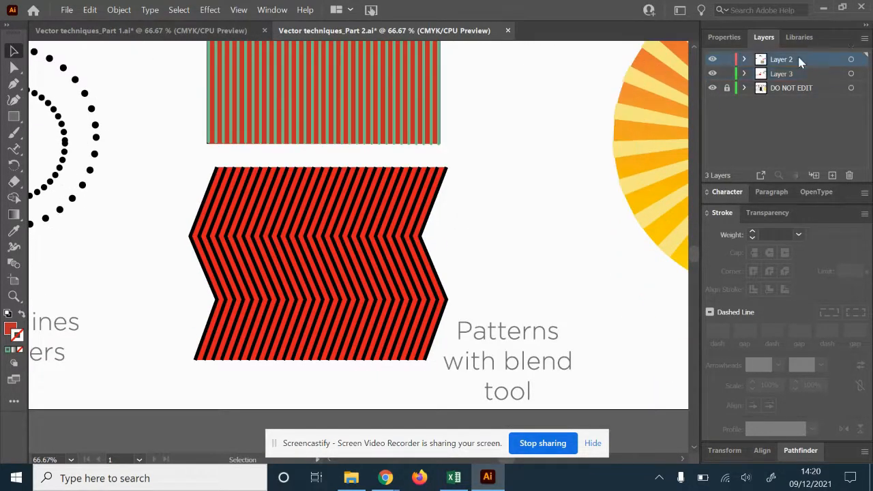
- Prepare the Pen tool with the green colour as stroke and no fill
{"action": "left_click", "coordinate": [13, 82]}
{"action": "left_click", "coordinate": [17, 335]}
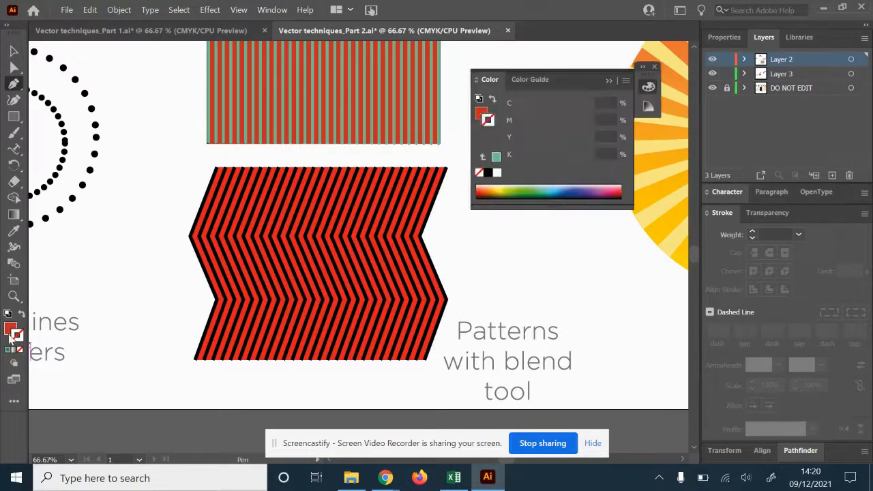
{"action": "left_click", "coordinate": [21, 314]}
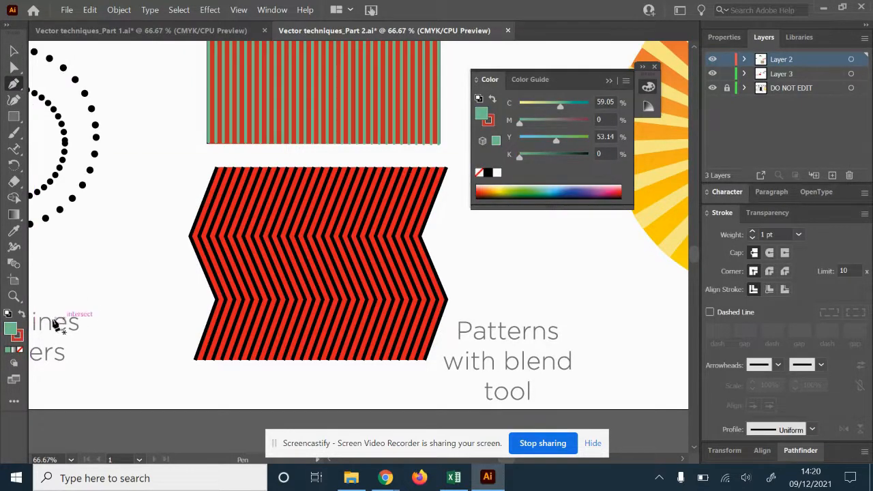
{"action": "left_click", "coordinate": [21, 314]}
{"action": "left_click", "coordinate": [19, 349]}
{"action": "left_click", "coordinate": [655, 68]}
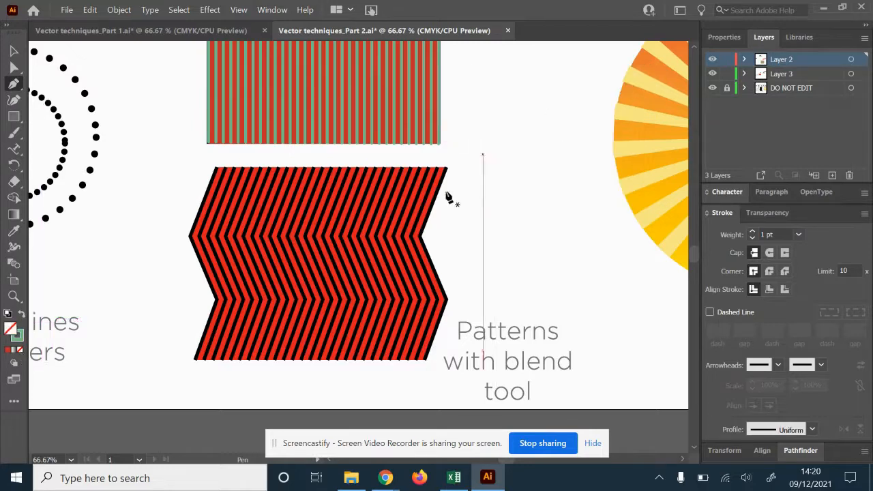
- Draw an open zigzag path with the Pen tool along the right edge of the red-and-black chevron pattern
{"action": "left_click", "coordinate": [447, 166]}
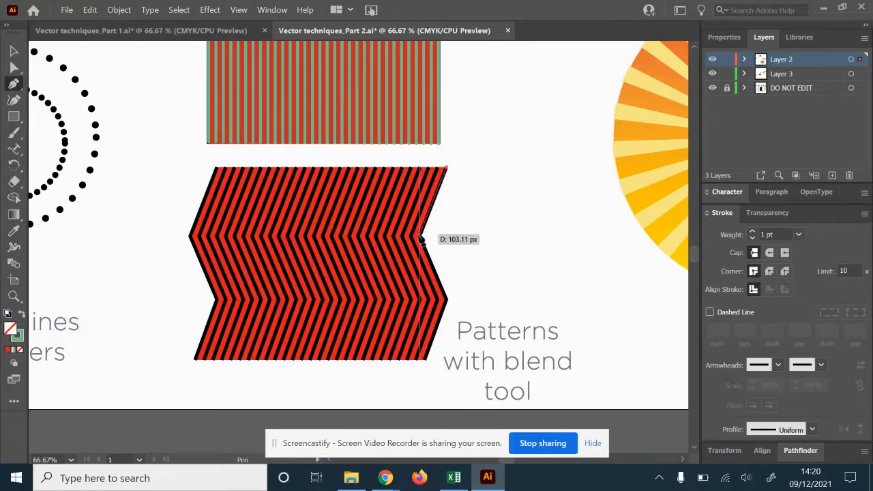
{"action": "left_click", "coordinate": [420, 236]}
{"action": "left_click", "coordinate": [447, 300]}
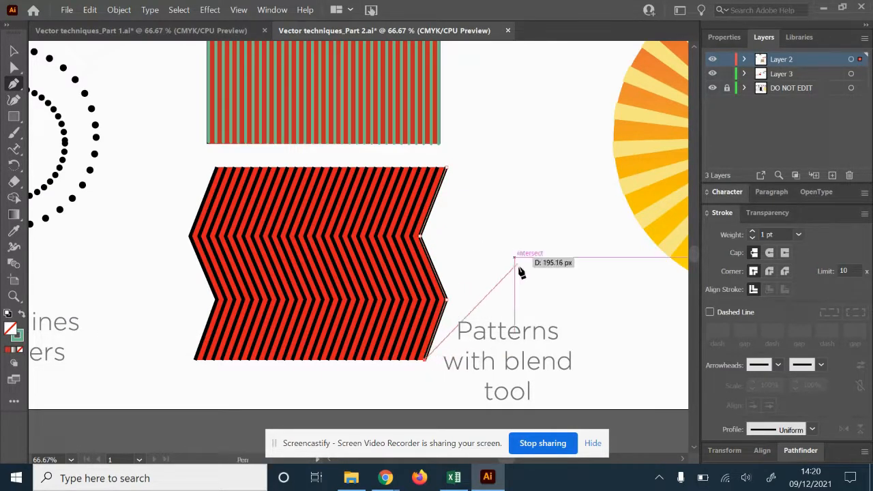
{"action": "left_click", "coordinate": [511, 221], "text": "ctrl"}
{"action": "key", "text": "space"}
{"action": "left_click_drag", "start_coordinate": [276, 240], "coordinate": [356, 227]}
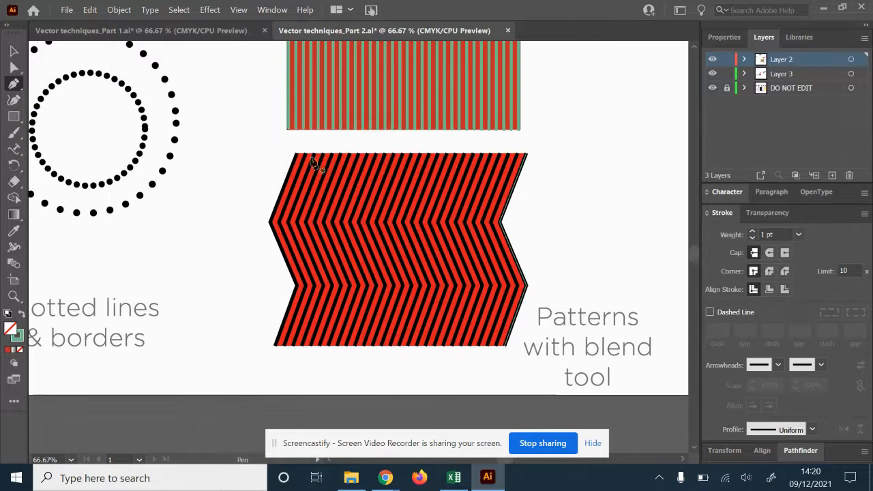
- Duplicate the zigzag line from the chevron pattern's right edge onto its left edge
{"action": "left_click", "coordinate": [14, 51]}
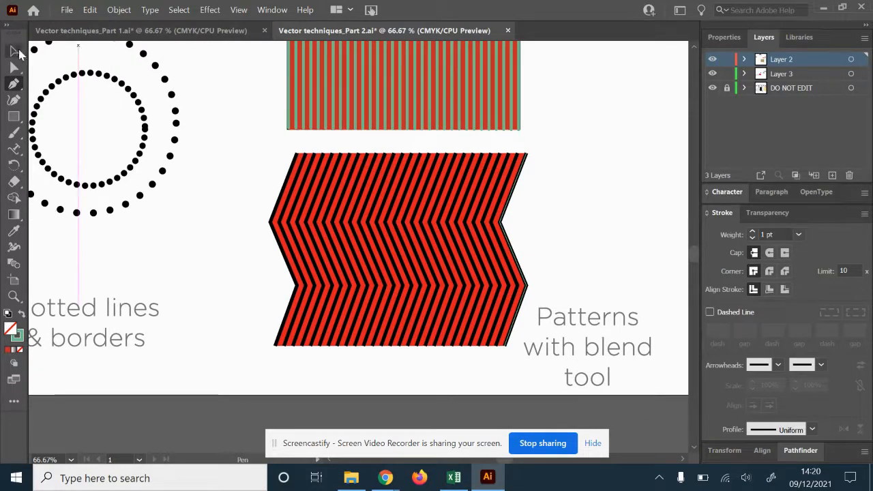
{"action": "left_click", "coordinate": [503, 257]}
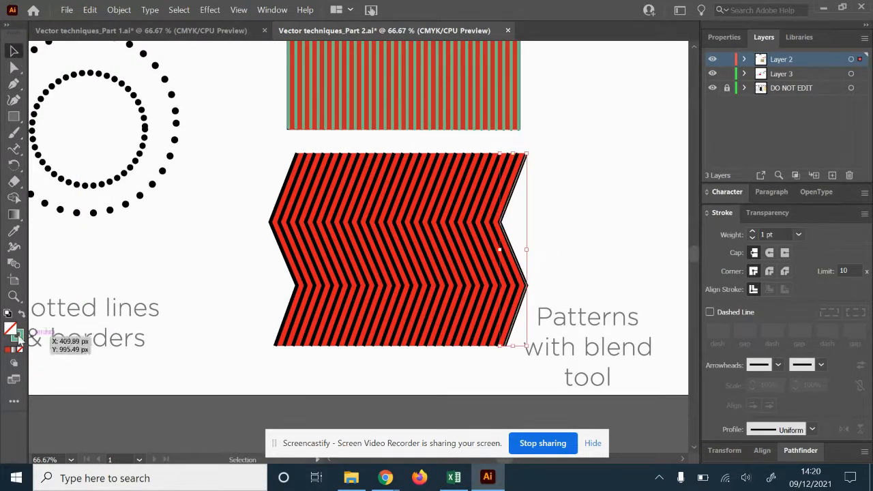
{"action": "left_click", "coordinate": [546, 212]}
{"action": "left_click", "coordinate": [358, 238]}
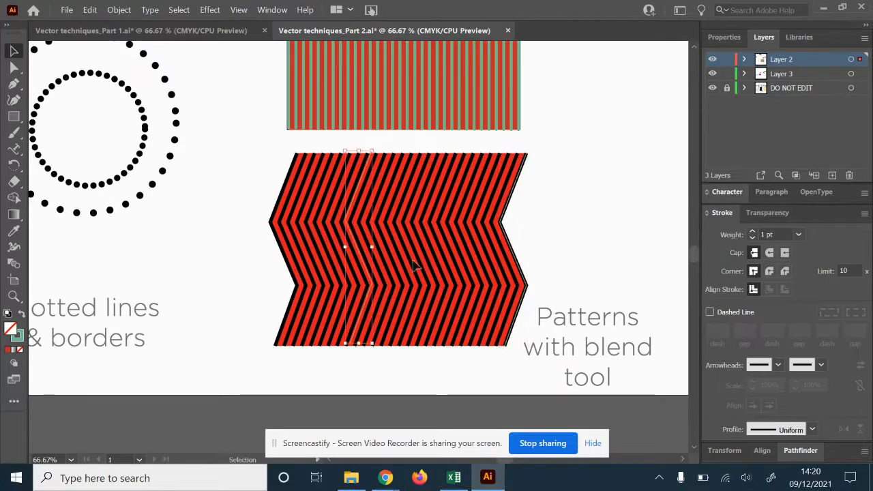
{"action": "left_click_drag", "start_coordinate": [362, 268], "coordinate": [293, 272]}
- Hide the DO NOT EDIT layer and align the two zigzag lines by their top edges
{"action": "left_click", "coordinate": [712, 87]}
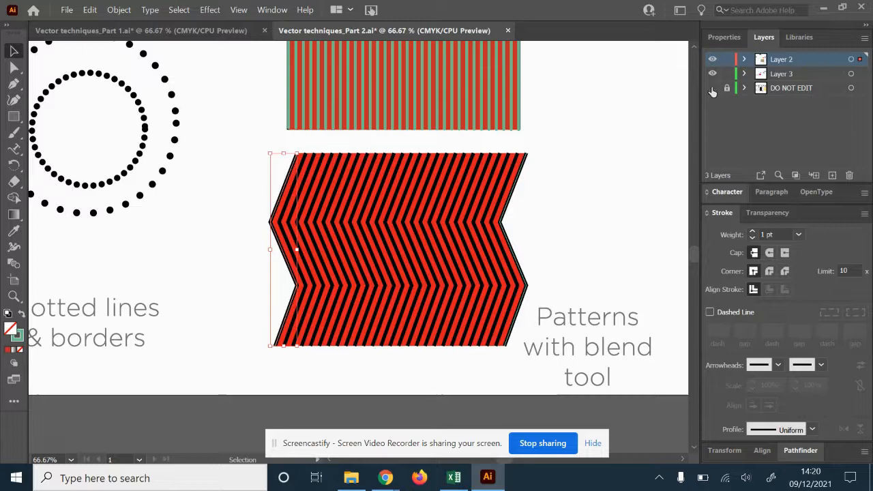
{"action": "left_click", "coordinate": [591, 232]}
{"action": "left_click_drag", "start_coordinate": [575, 303], "coordinate": [357, 298]}
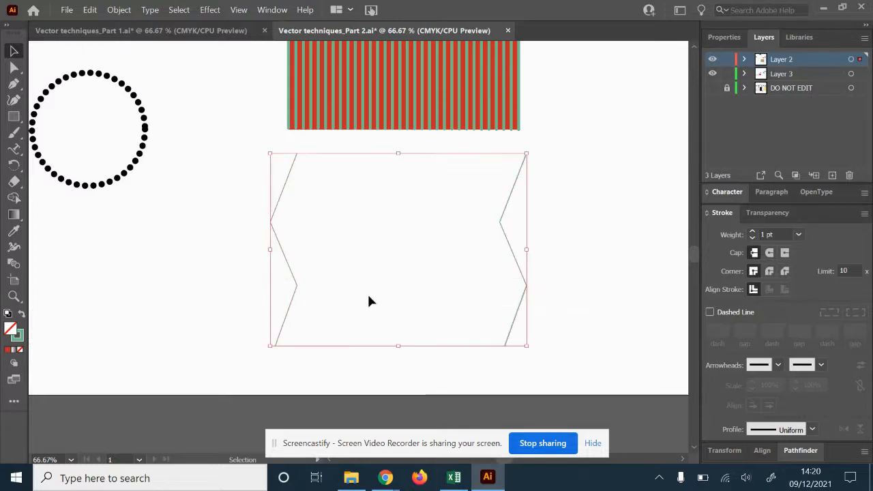
{"action": "left_click", "coordinate": [762, 450]}
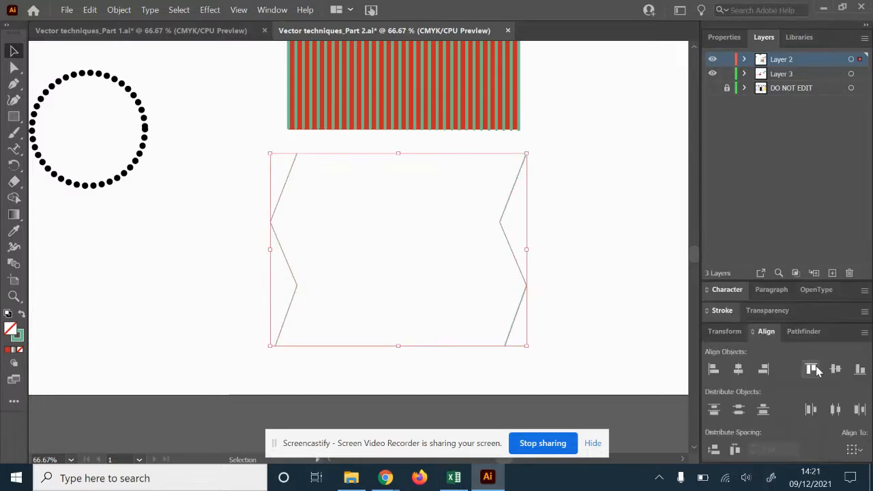
- Set the stroke weight of both zigzag lines to 8 pt
{"action": "left_click", "coordinate": [601, 273]}
{"action": "left_click_drag", "start_coordinate": [592, 234], "coordinate": [189, 312]}
{"action": "left_click", "coordinate": [723, 311]}
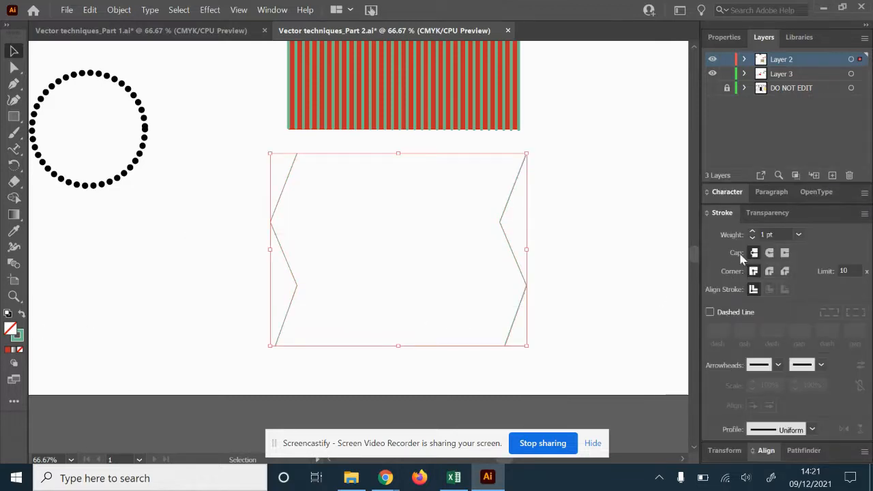
{"action": "left_click", "coordinate": [753, 232]}
{"action": "left_click", "coordinate": [753, 232]}
{"action": "left_click", "coordinate": [754, 232]}
{"action": "left_click", "coordinate": [754, 232]}
{"action": "left_click", "coordinate": [753, 232]}
{"action": "left_click", "coordinate": [754, 232]}
{"action": "left_click", "coordinate": [754, 232]}
- Blend the two green zigzag lines into a chevron stripe pattern with the Blend tool and deselect it
{"action": "left_click", "coordinate": [593, 271]}
{"action": "left_click_drag", "start_coordinate": [594, 271], "coordinate": [208, 306]}
{"action": "left_click", "coordinate": [13, 264]}
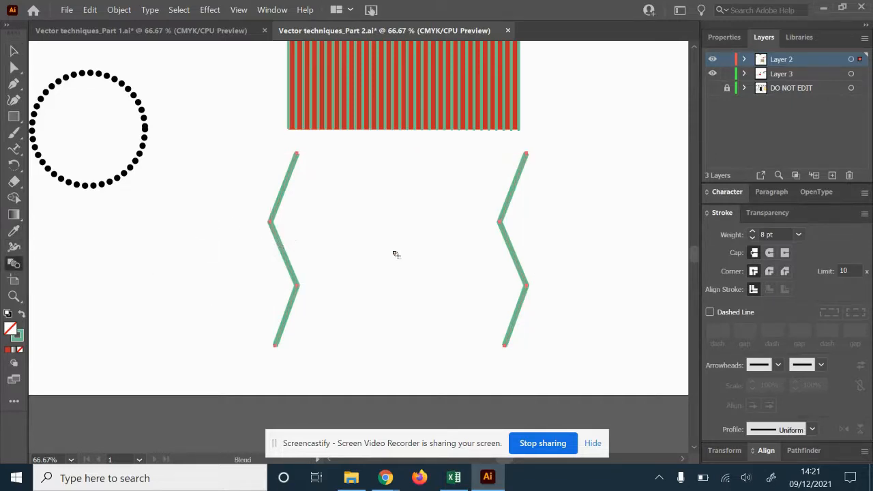
{"action": "left_click", "coordinate": [513, 252]}
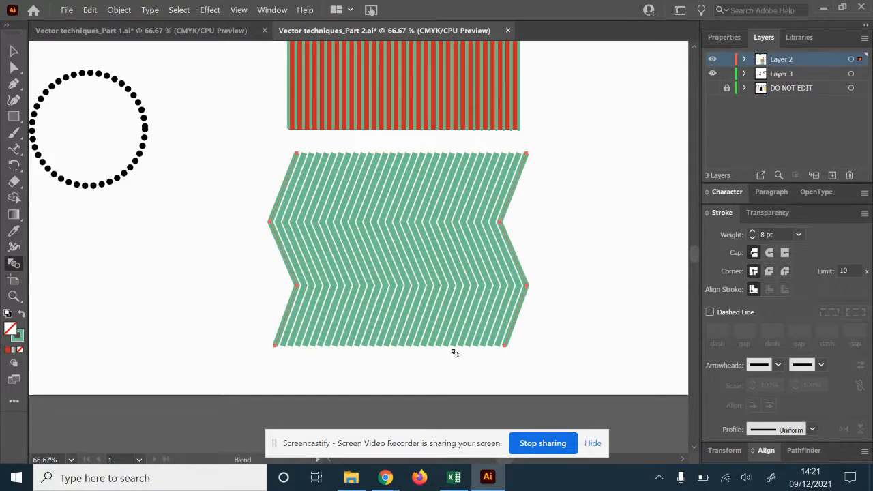
{"action": "left_click", "coordinate": [14, 51]}
{"action": "left_click", "coordinate": [218, 298]}
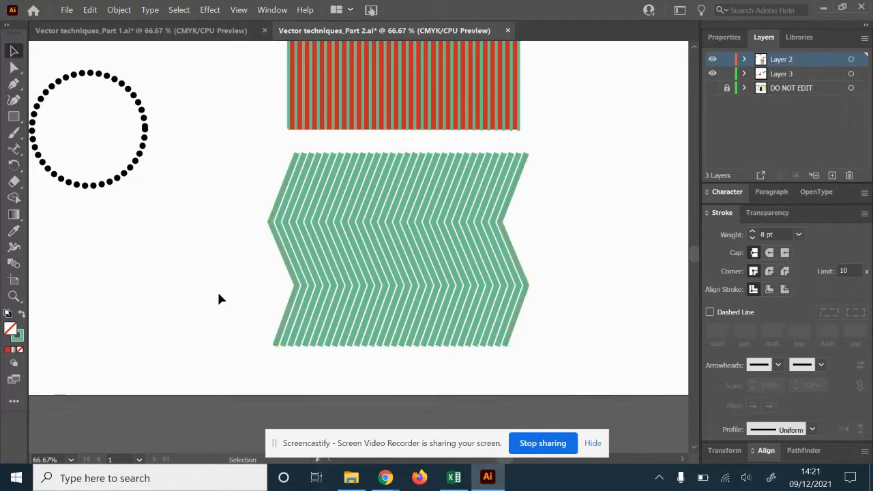
- Show the DO NOT EDIT layer again
{"action": "left_click_drag", "start_coordinate": [471, 249], "coordinate": [252, 269]}
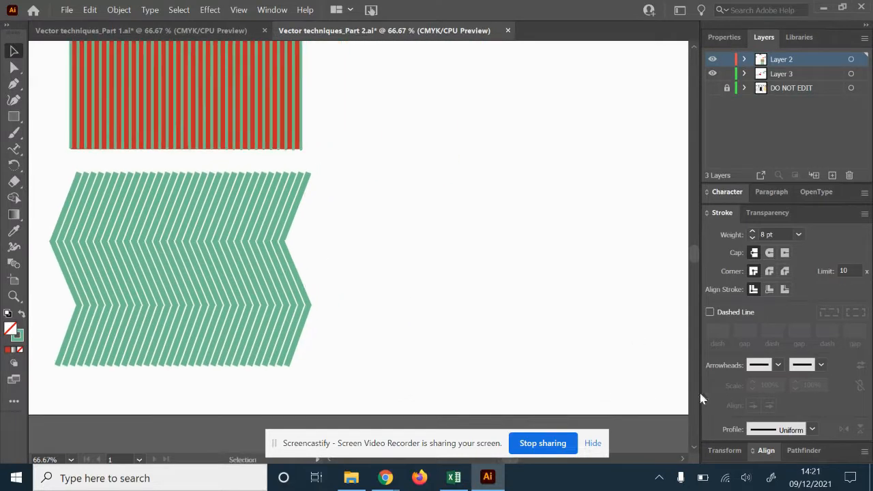
{"action": "left_click", "coordinate": [713, 89]}
{"action": "left_click_drag", "start_coordinate": [528, 142], "coordinate": [285, 207]}
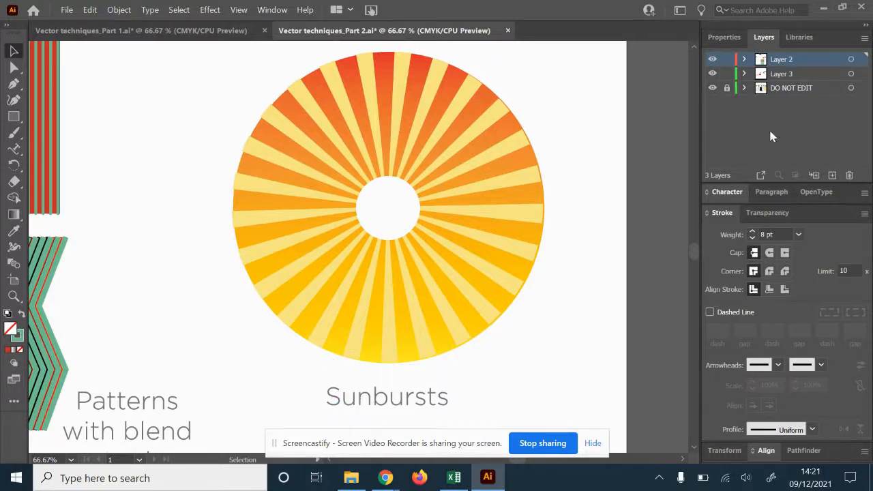
- Draw a small circle with the Ellipse tool on the empty canvas beside the sunburst sample
{"action": "left_click_drag", "start_coordinate": [507, 230], "coordinate": [218, 234]}
{"action": "left_click", "coordinate": [13, 297]}
{"action": "left_click", "coordinate": [363, 235], "text": "alt"}
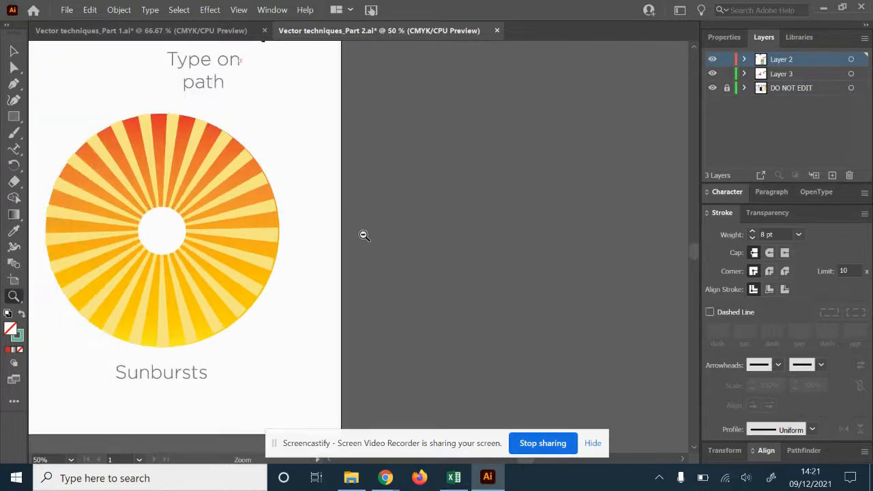
{"action": "left_click", "coordinate": [364, 235], "text": "alt"}
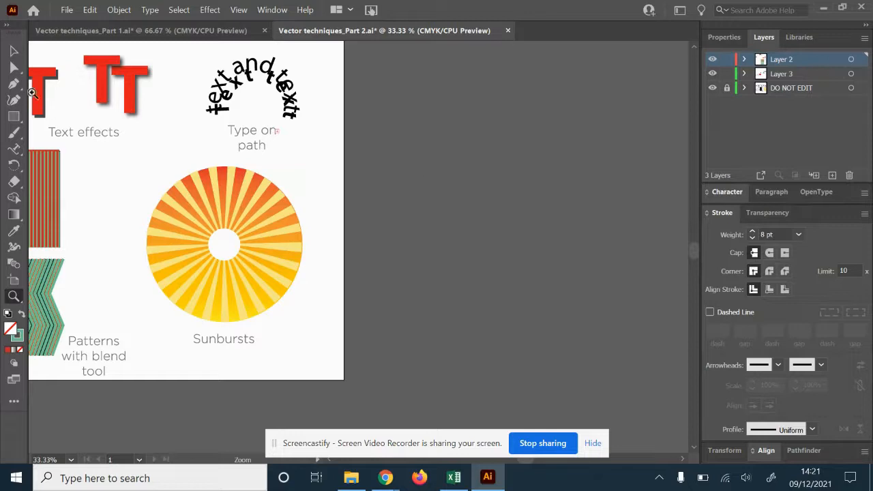
{"action": "left_click", "coordinate": [14, 51]}
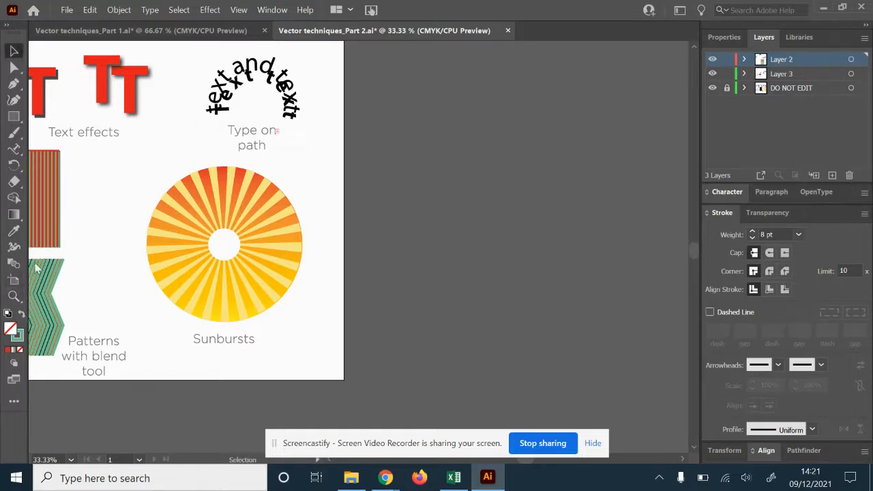
{"action": "left_click", "coordinate": [13, 116]}
{"action": "left_click", "coordinate": [76, 133]}
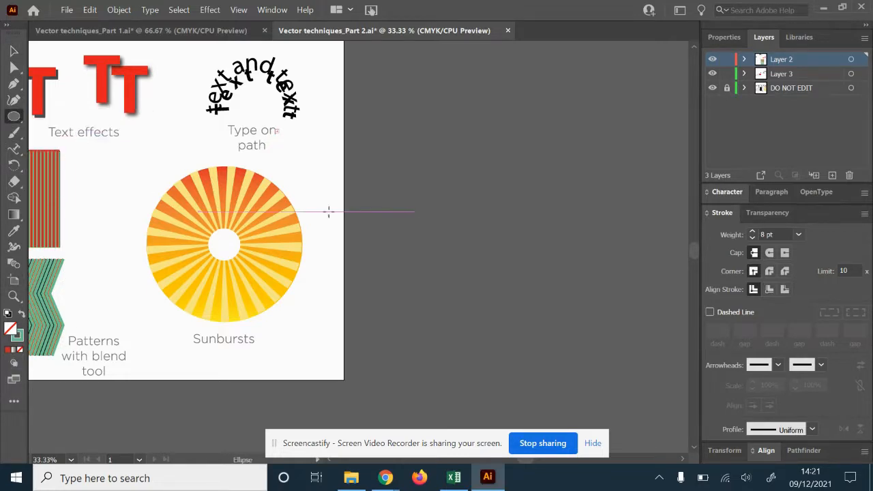
{"action": "left_click_drag", "start_coordinate": [478, 191], "coordinate": [524, 225]}
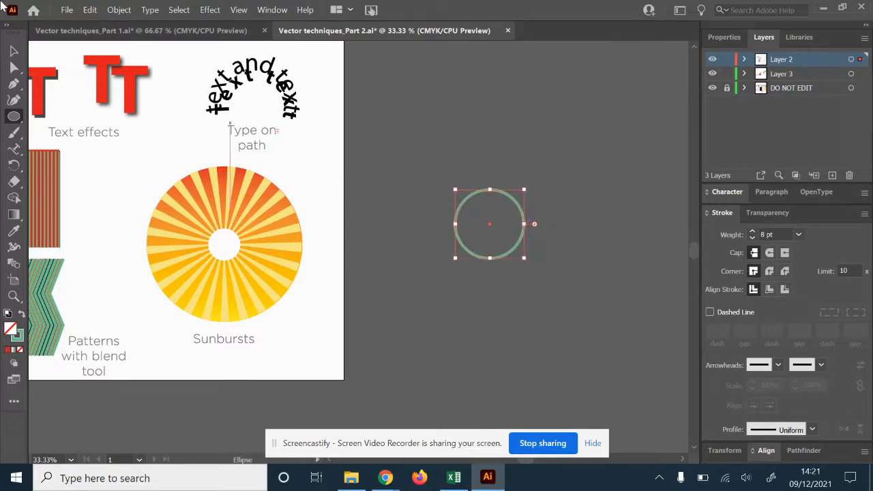
{"action": "left_click", "coordinate": [15, 50]}
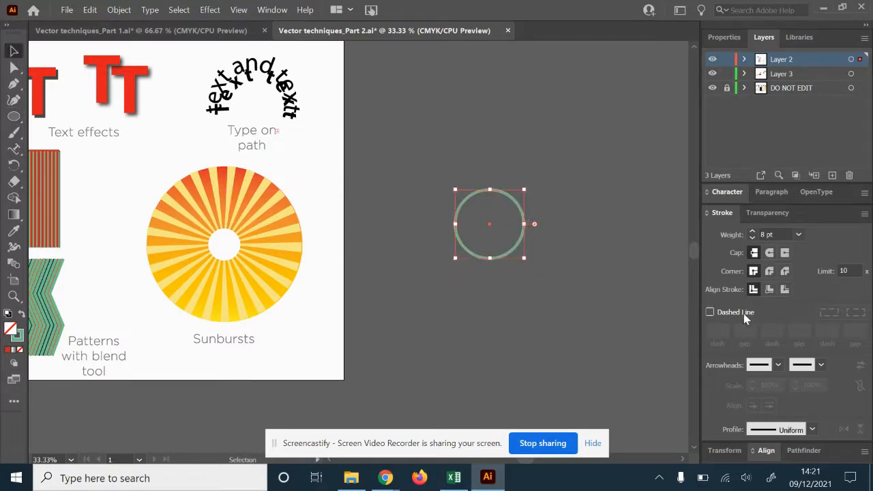
- Turn on a dashed line for the circle's stroke and set its weight to 100 pt
{"action": "left_click", "coordinate": [711, 312]}
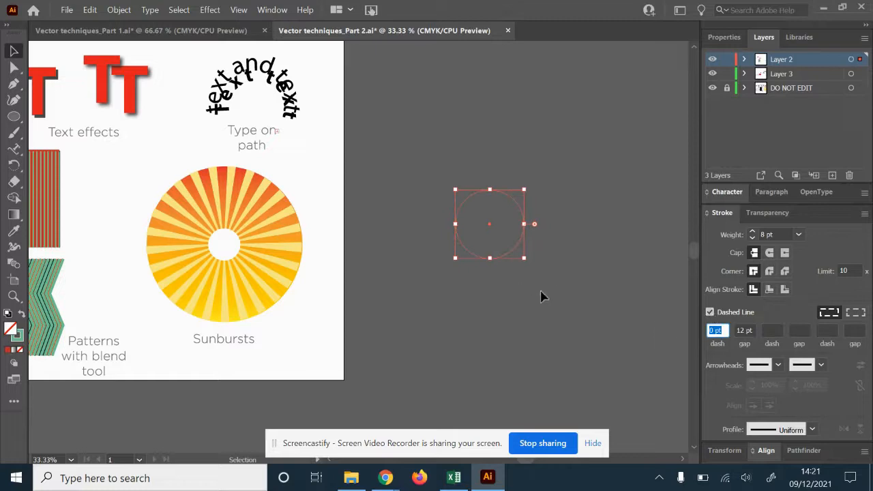
{"action": "left_click", "coordinate": [564, 260]}
{"action": "left_click_drag", "start_coordinate": [359, 177], "coordinate": [395, 228]}
{"action": "left_click", "coordinate": [802, 235]}
{"action": "left_click", "coordinate": [817, 216]}
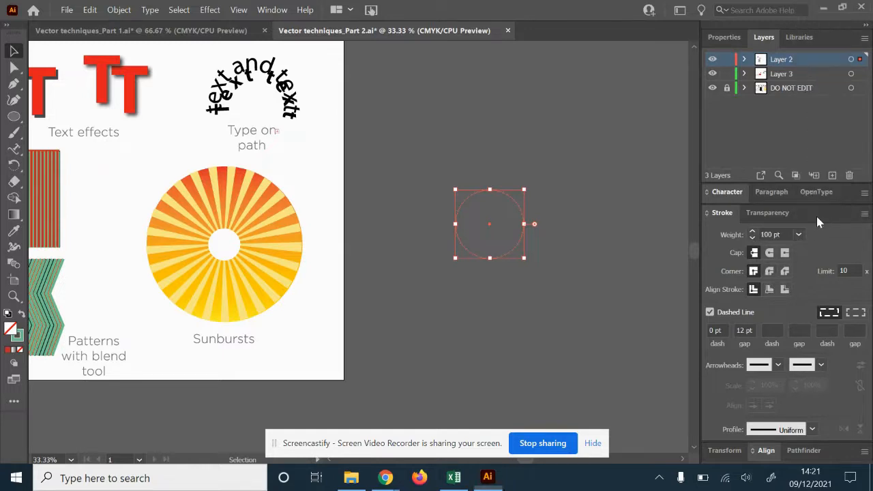
{"action": "left_click", "coordinate": [593, 332]}
{"action": "left_click_drag", "start_coordinate": [436, 145], "coordinate": [539, 270]}
- Set the circle's stroke dash to 12 pt and its gap to 12 pt
{"action": "left_click", "coordinate": [716, 331]}
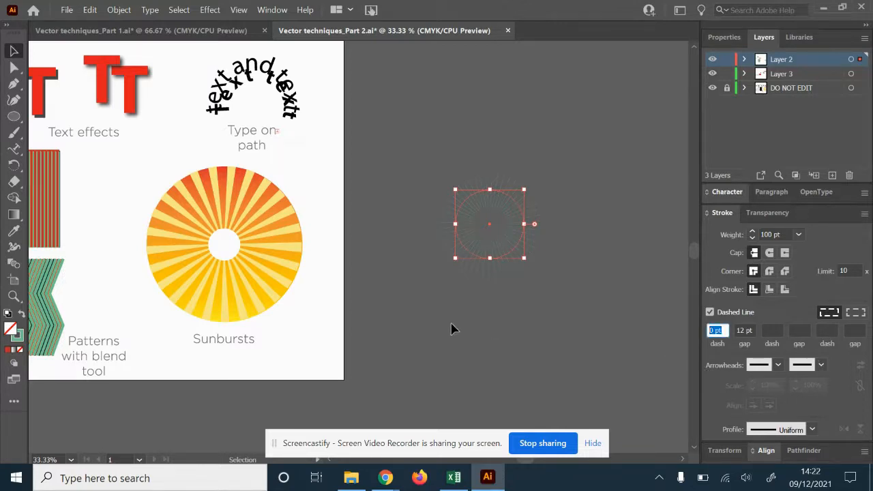
{"action": "type", "text": "12"}
{"action": "key", "text": "Tab"}
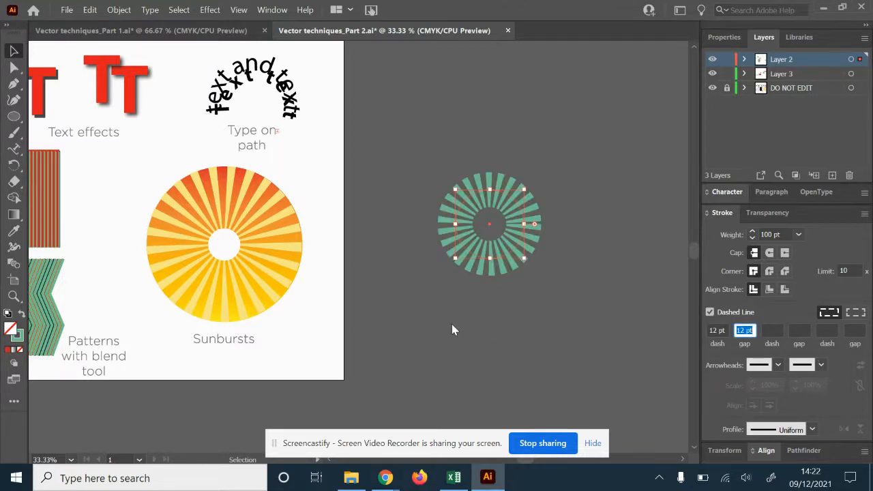
{"action": "type", "text": "12"}
{"action": "key", "text": "Tab"}
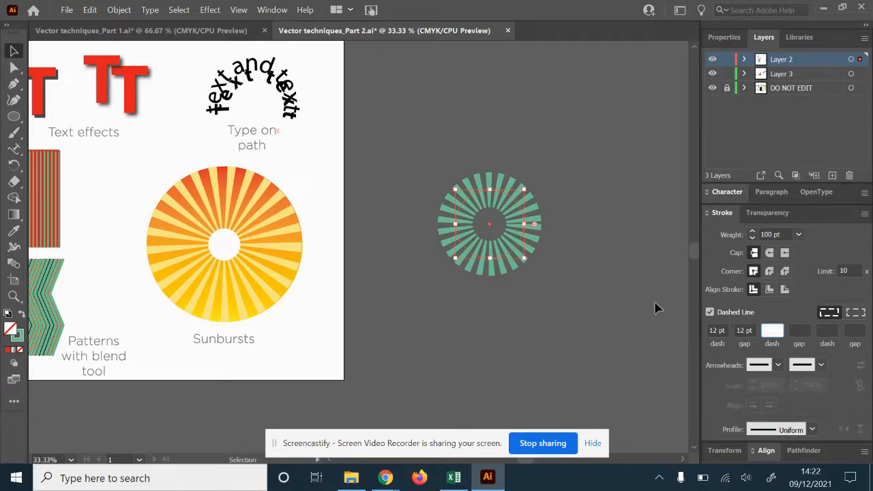
- Try a 40 pt dash with a 10 pt gap on the circle's stroke
{"action": "left_click", "coordinate": [723, 330]}
{"action": "type", "text": "40"}
{"action": "key", "text": "Tab"}
{"action": "type", "text": "1"}
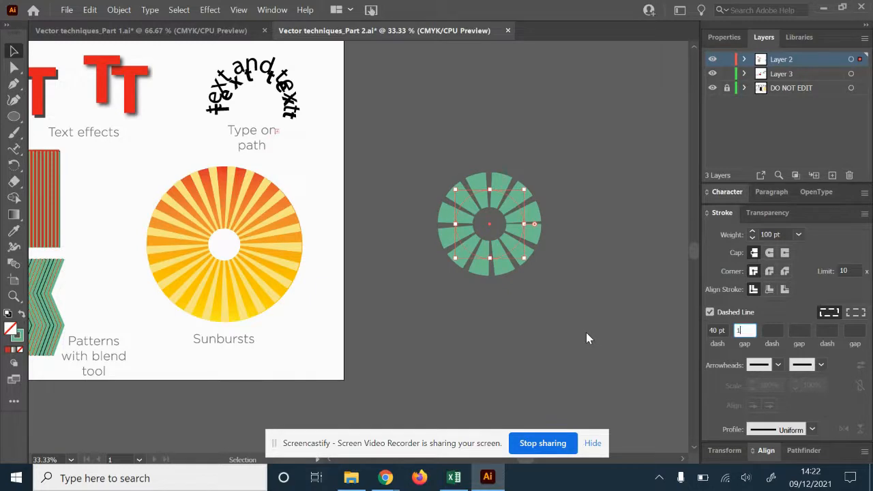
{"action": "type", "text": "0"}
{"action": "key", "text": "Tab"}
{"action": "key", "text": "Escape"}
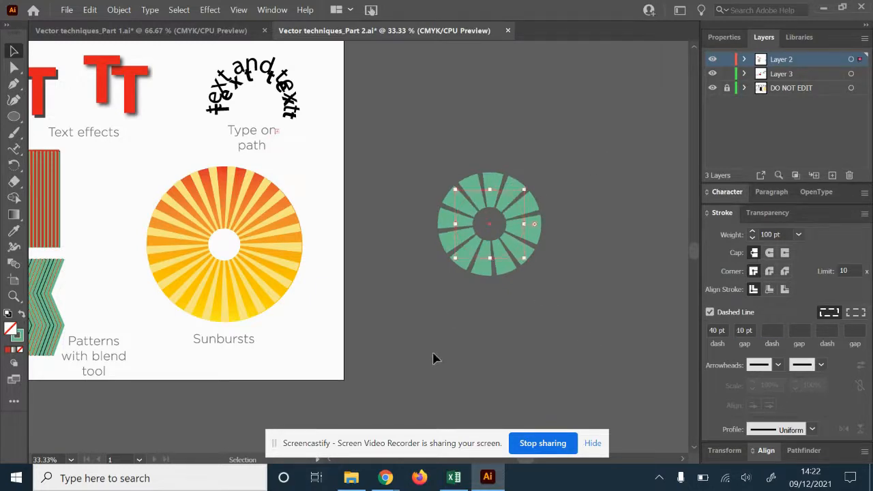
- Increase the dashed circle's stroke weight to 188 pt so the rays reach the centre
{"action": "left_click", "coordinate": [751, 232]}
{"action": "left_click", "coordinate": [751, 233]}
{"action": "left_click", "coordinate": [751, 233]}
{"action": "left_click", "coordinate": [752, 232]}
{"action": "left_click", "coordinate": [751, 233]}
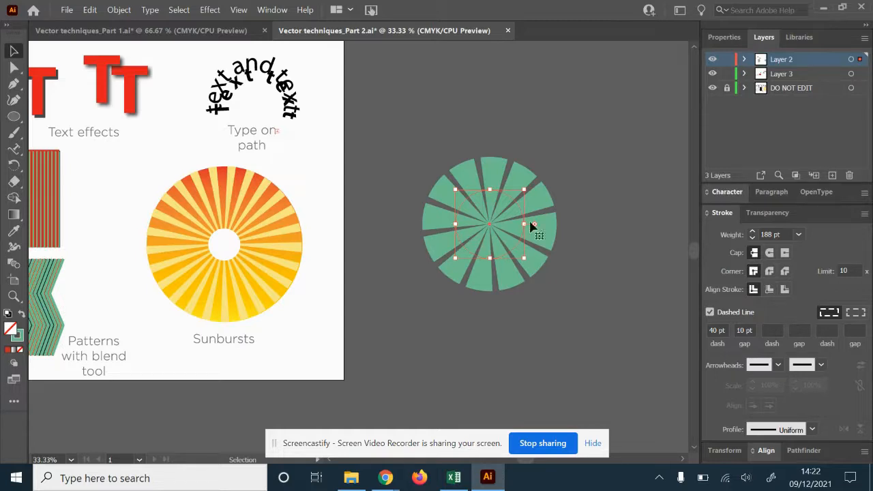
- Set the sunburst stroke's dash to 20 pt and its gap to 20 pt
{"action": "left_click", "coordinate": [727, 327]}
{"action": "key", "text": "Tab"}
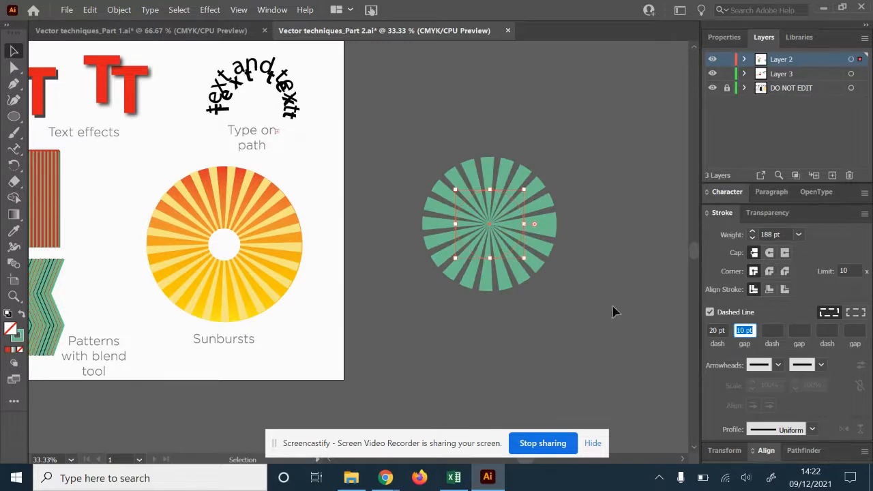
{"action": "type", "text": "20"}
{"action": "key", "text": "Tab"}
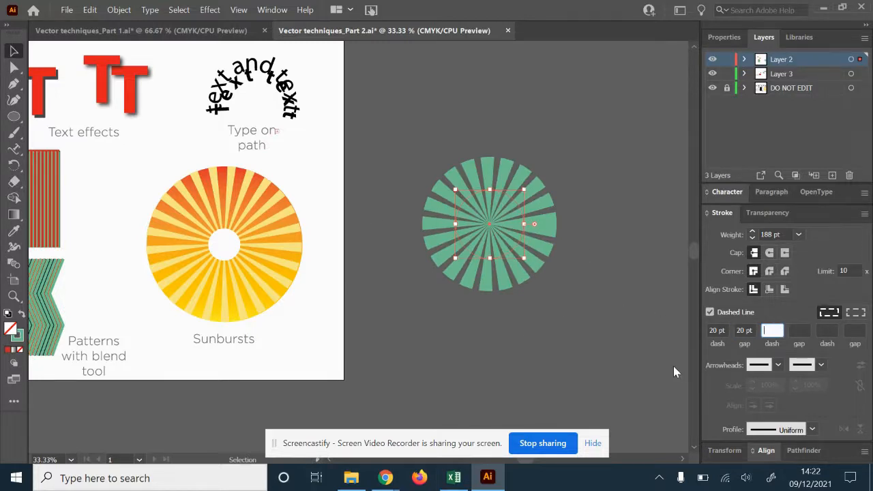
{"action": "left_click", "coordinate": [540, 162]}
{"action": "left_click_drag", "start_coordinate": [441, 111], "coordinate": [561, 347]}
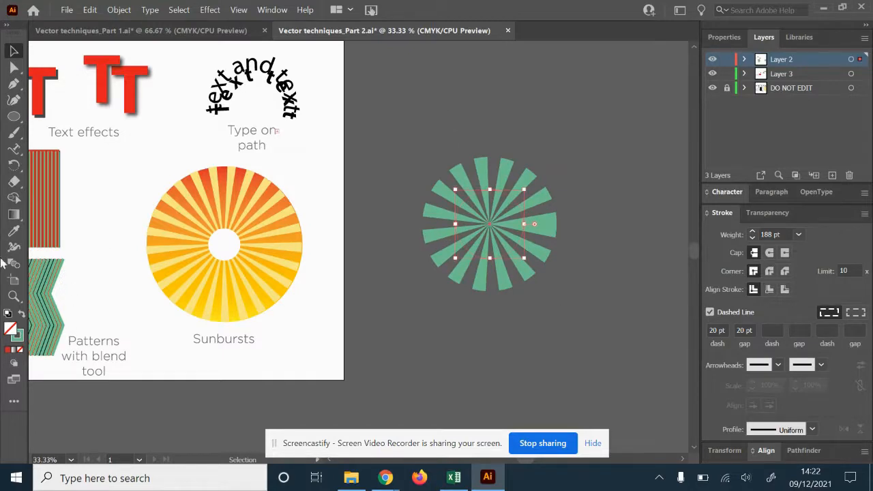
- Change the sunburst's stroke colour to light blue (C 63.72, M 0, Y 6.24, K 0) and close the colour settings
{"action": "double_click", "coordinate": [20, 337]}
{"action": "left_click", "coordinate": [431, 197]}
{"action": "mouse_move", "coordinate": [459, 235]}
{"action": "left_mouse_down"}
{"action": "mouse_move", "coordinate": [456, 216]}
{"action": "mouse_move", "coordinate": [456, 228]}
{"action": "left_mouse_up"}
{"action": "left_click", "coordinate": [399, 156]}
{"action": "key", "text": "Return"}
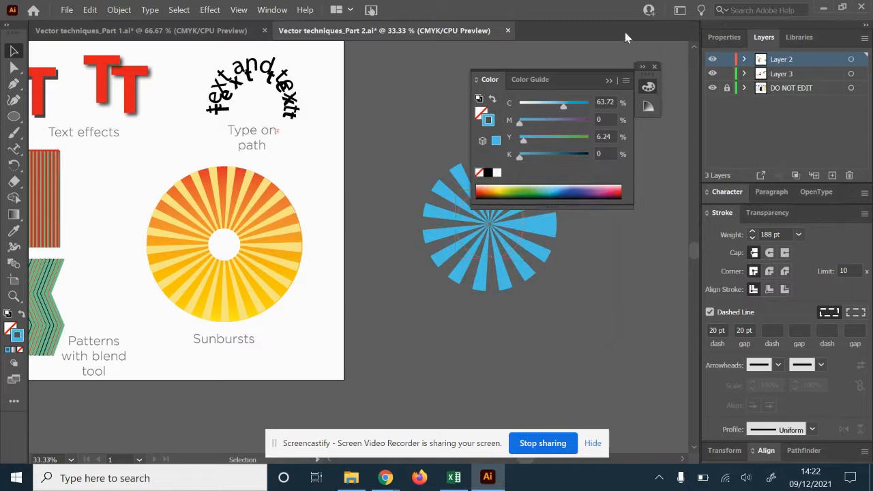
{"action": "left_click", "coordinate": [655, 66]}
- Make Layer 3 active, lock Layer 2, and draw a circle over the blue sunburst from its centre
{"action": "left_click", "coordinate": [796, 77]}
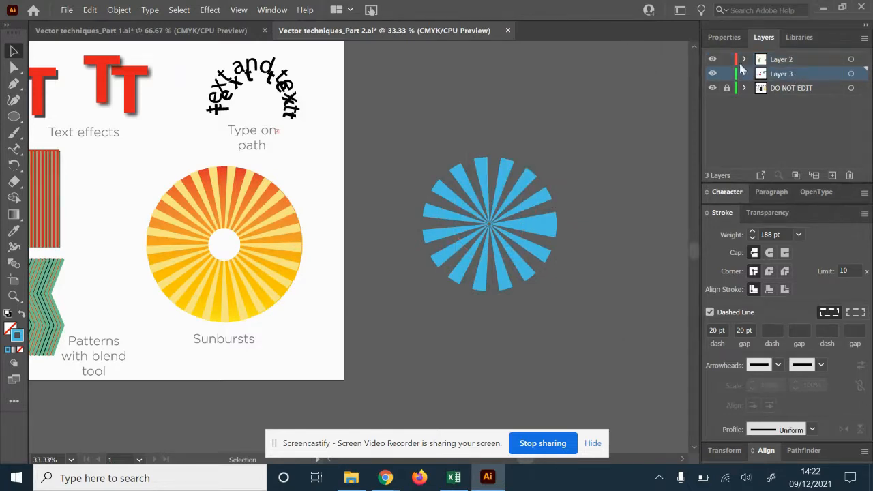
{"action": "left_click", "coordinate": [727, 60]}
{"action": "left_click", "coordinate": [14, 116]}
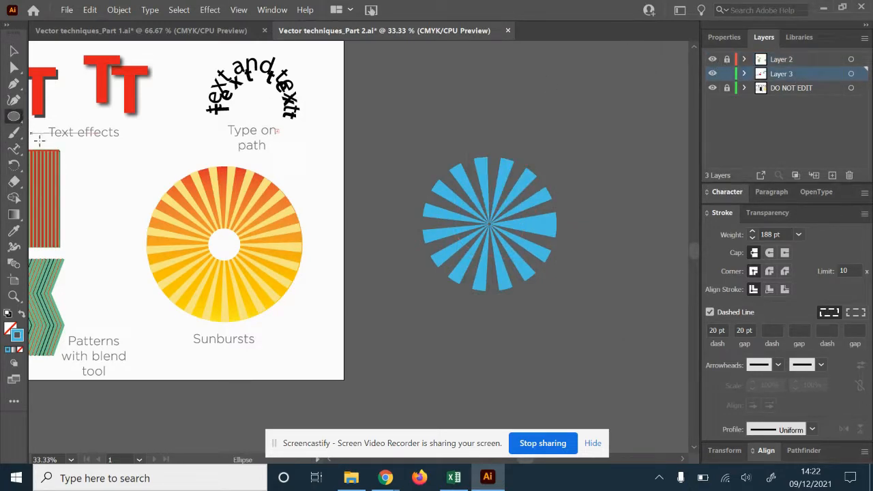
{"action": "mouse_move", "coordinate": [490, 223]}
{"action": "left_mouse_down"}
{"action": "mouse_move", "coordinate": [549, 250]}
{"action": "mouse_move", "coordinate": [540, 244]}
{"action": "left_mouse_up"}
{"action": "key", "text": "v"}
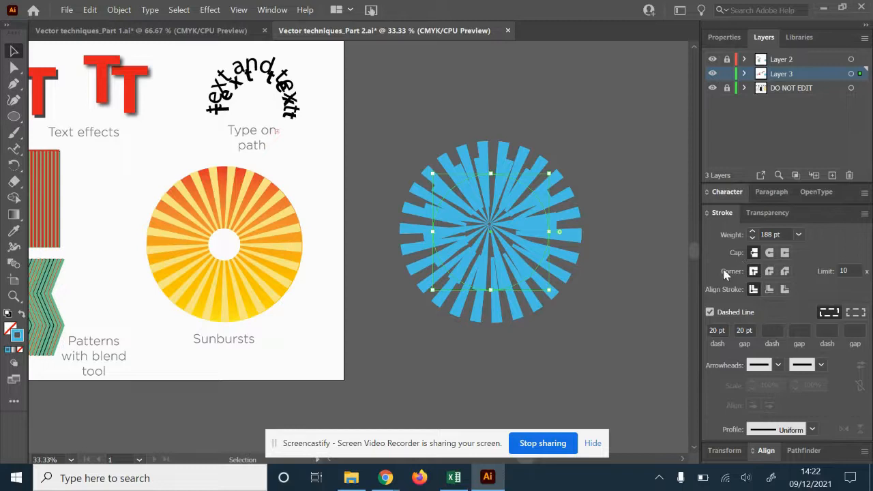
- Turn off the new circle's dashed line and swap its fill and stroke to give it a solid blue fill
{"action": "left_click", "coordinate": [710, 313]}
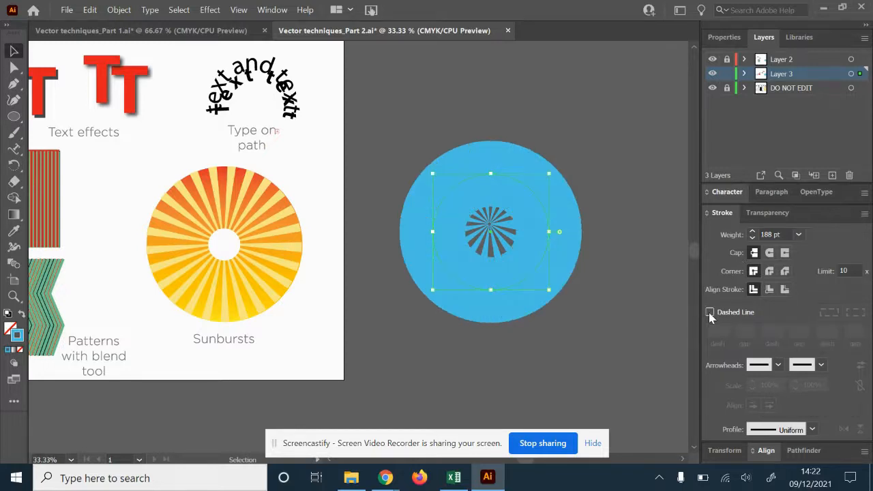
{"action": "left_click", "coordinate": [20, 315]}
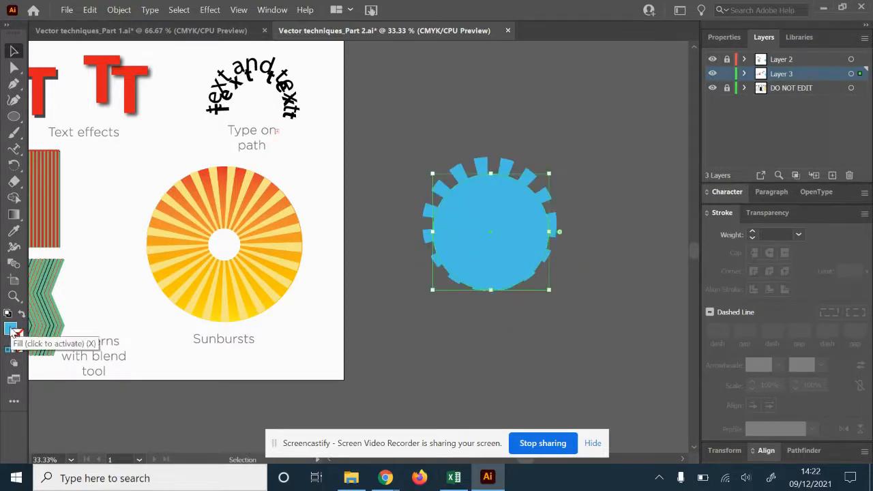
- Fill the circle with dark teal (#106472) and enlarge it to meet the outer edge of the sunburst
{"action": "double_click", "coordinate": [10, 328]}
{"action": "left_click", "coordinate": [407, 242]}
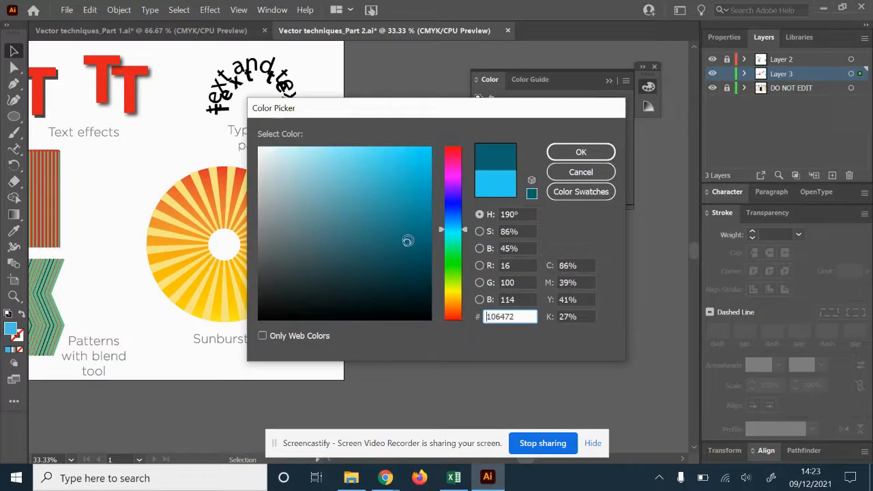
{"action": "left_click", "coordinate": [581, 152]}
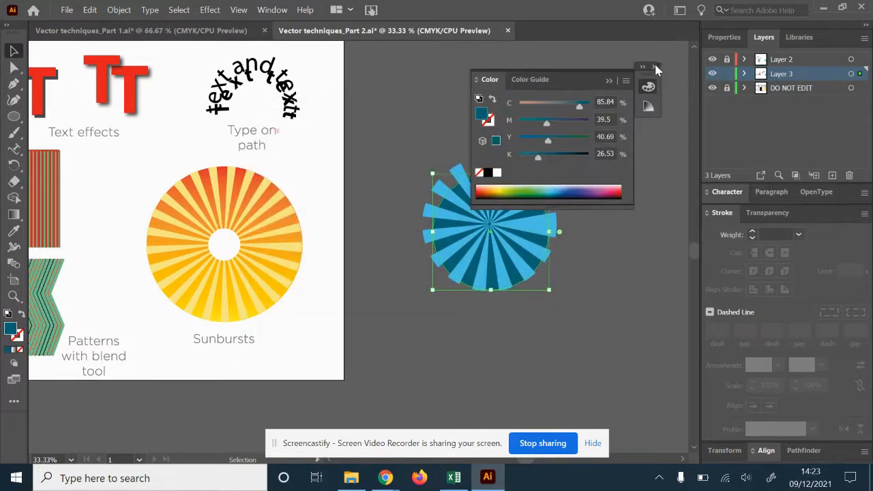
{"action": "left_click", "coordinate": [655, 66]}
{"action": "left_click_drag", "start_coordinate": [491, 173], "coordinate": [492, 156]}
{"action": "left_click", "coordinate": [572, 145]}
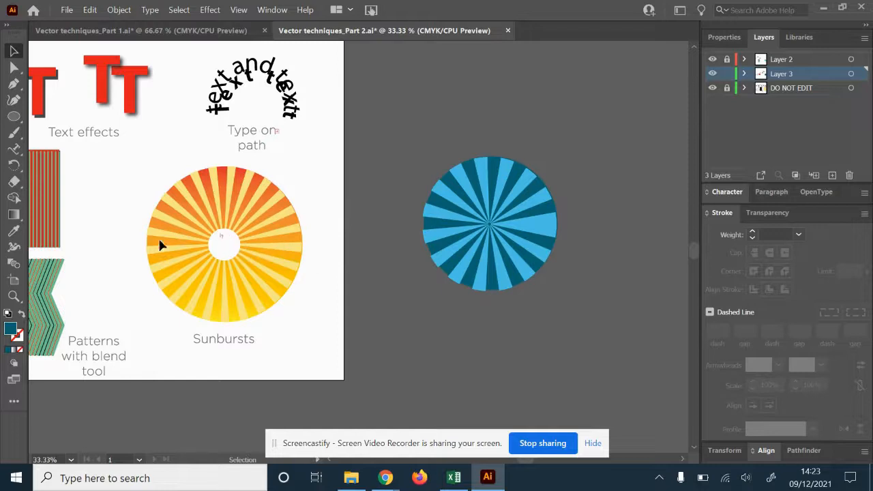
- Unlock Layer 2 and draw a small white circle for the sunburst's centre
{"action": "left_click", "coordinate": [14, 117]}
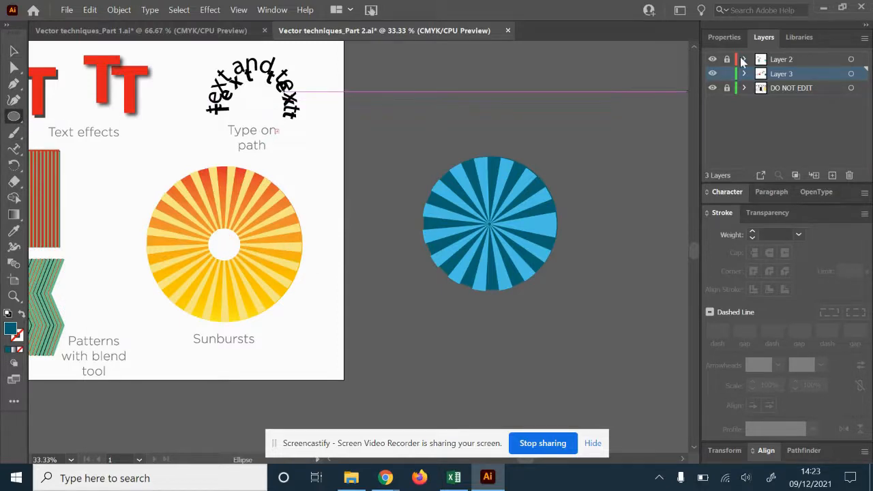
{"action": "double_click", "coordinate": [10, 328]}
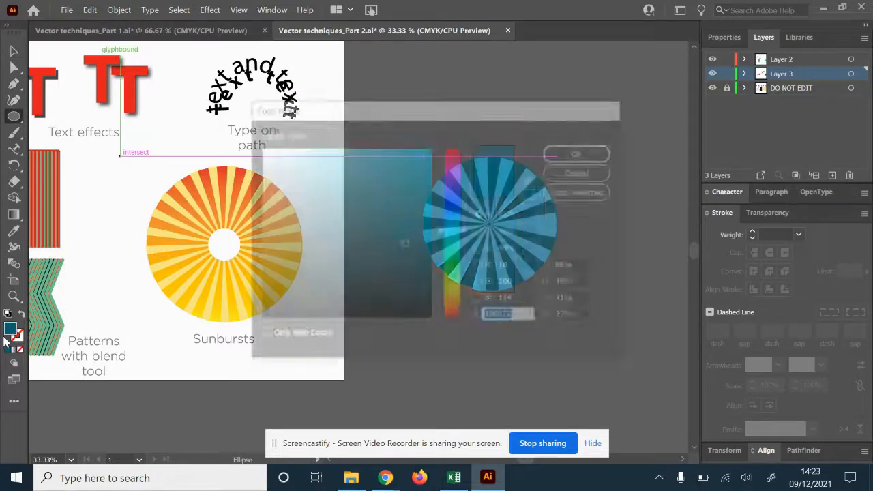
{"action": "left_click_drag", "start_coordinate": [263, 152], "coordinate": [239, 139]}
{"action": "left_click", "coordinate": [554, 151]}
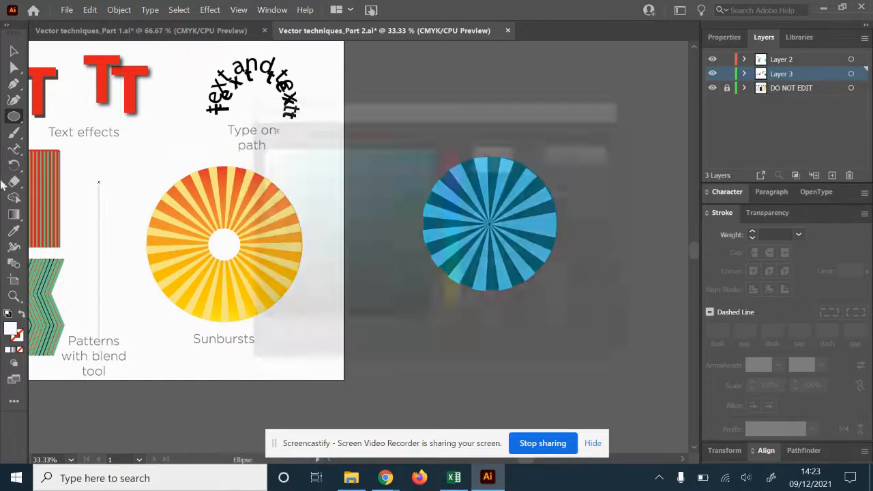
{"action": "left_click_drag", "start_coordinate": [589, 197], "coordinate": [513, 238]}
{"action": "key", "text": "v"}
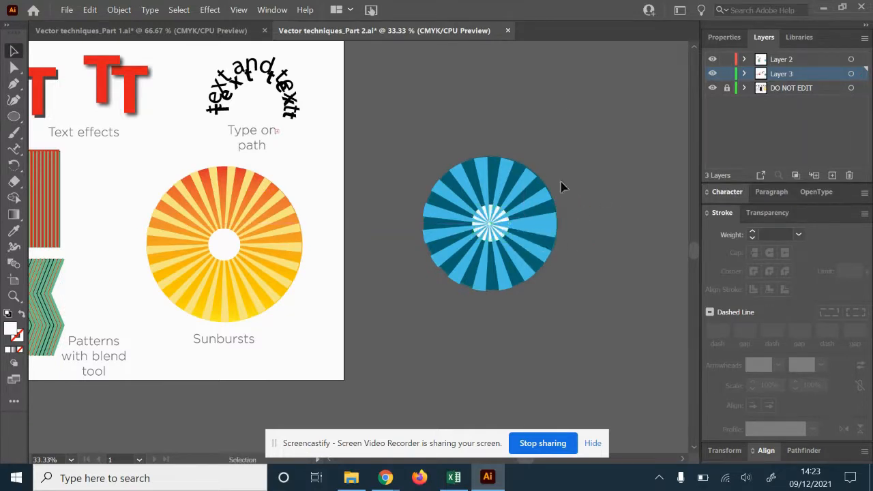
- Undo the white circle's move, transfer the circle from Layer 3 to Layer 2, and place it over the sunburst's centre
{"action": "key", "text": "ctrl+z"}
{"action": "key", "text": "ctrl+x"}
{"action": "left_click", "coordinate": [783, 59]}
{"action": "key", "text": "ctrl+f"}
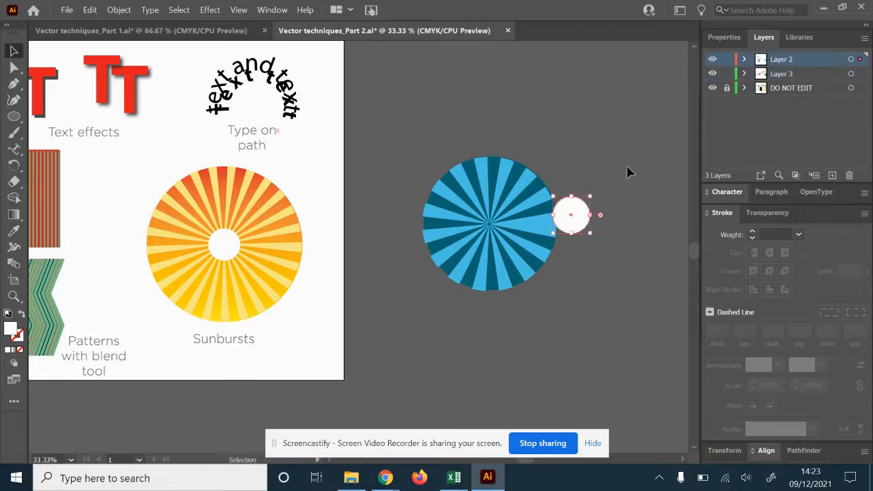
{"action": "left_click_drag", "start_coordinate": [562, 224], "coordinate": [509, 230]}
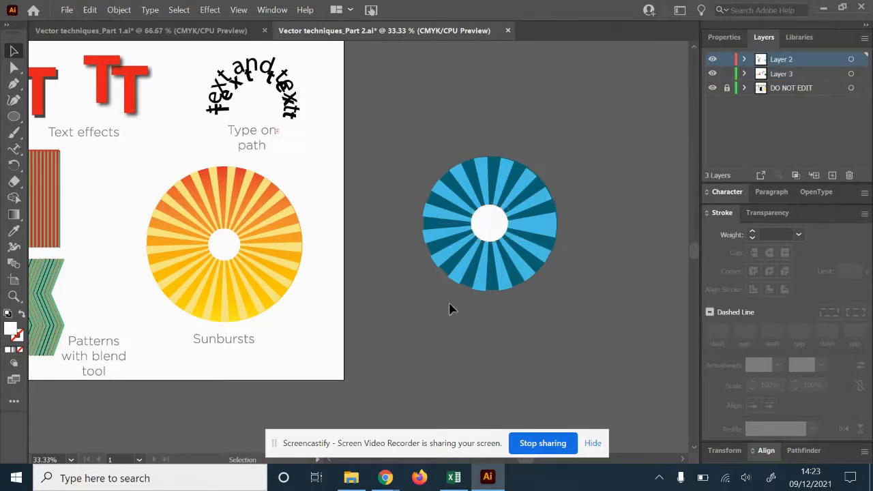
- Select the sunburst rays, teal circle and white circle together and align their centres
{"action": "key", "text": "ctrl+a"}
{"action": "left_click", "coordinate": [767, 450]}
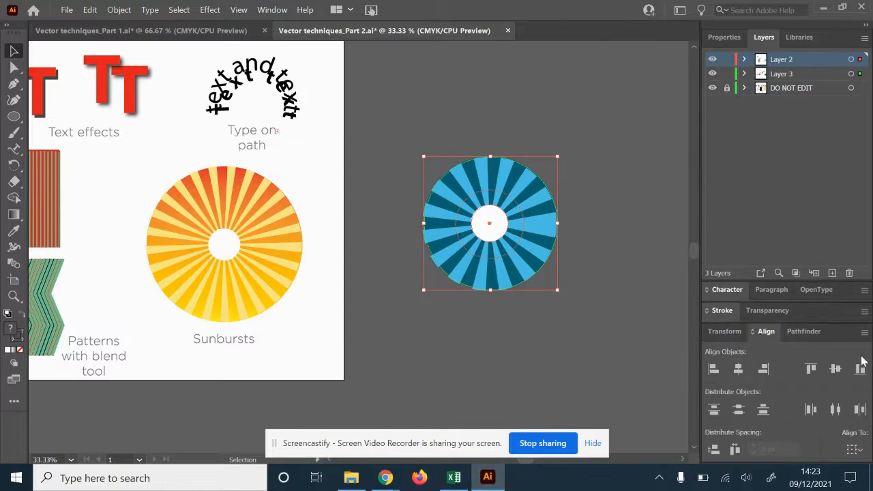
{"action": "left_click", "coordinate": [600, 203]}
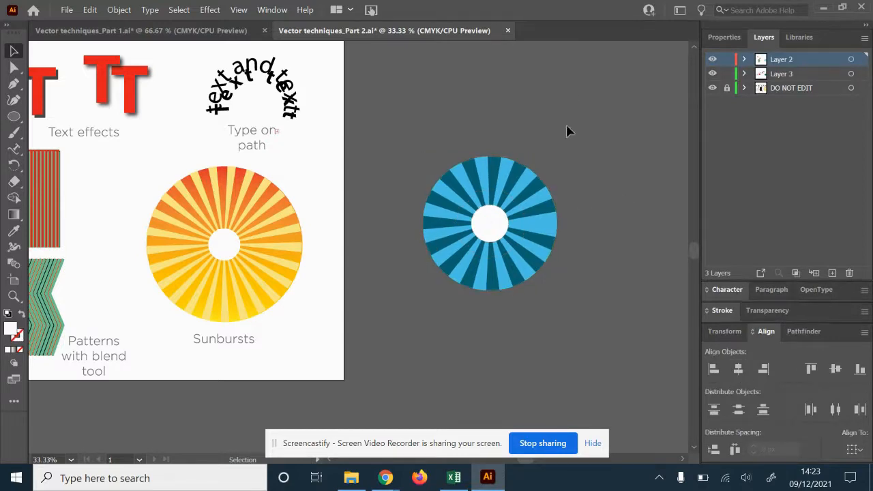
- Hide Layer 2, apply the Orange, Yellow preset gradient to the teal circle, and close the gradient settings
{"action": "left_click", "coordinate": [713, 60]}
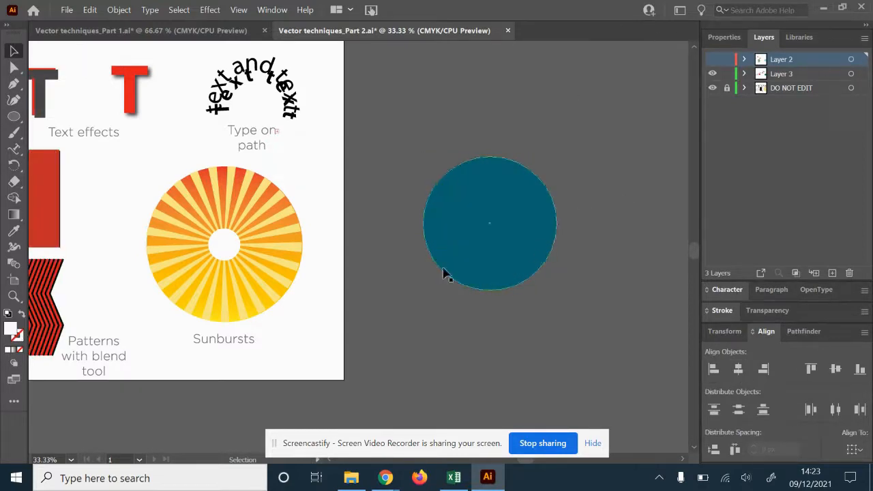
{"action": "left_click", "coordinate": [495, 235]}
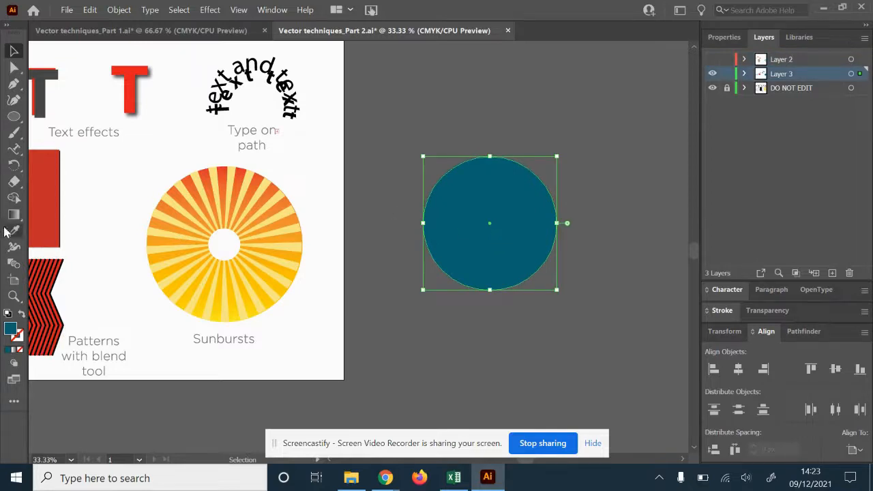
{"action": "left_click", "coordinate": [15, 219]}
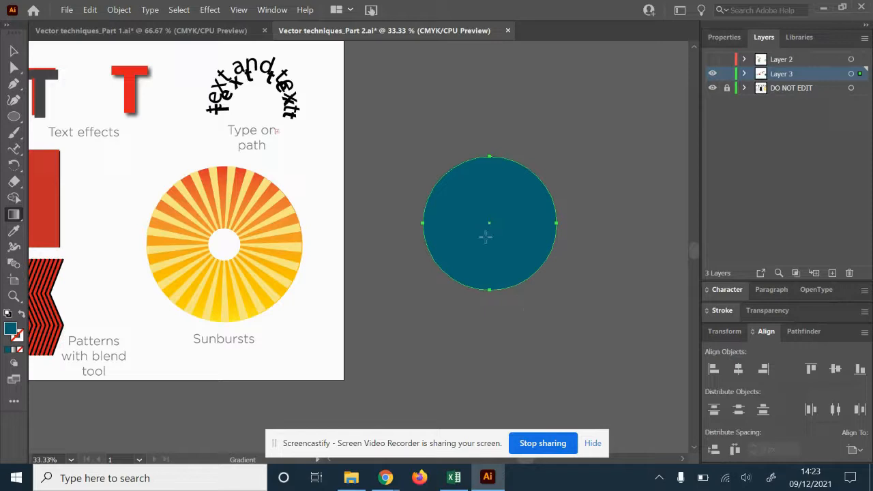
{"action": "left_click", "coordinate": [272, 10]}
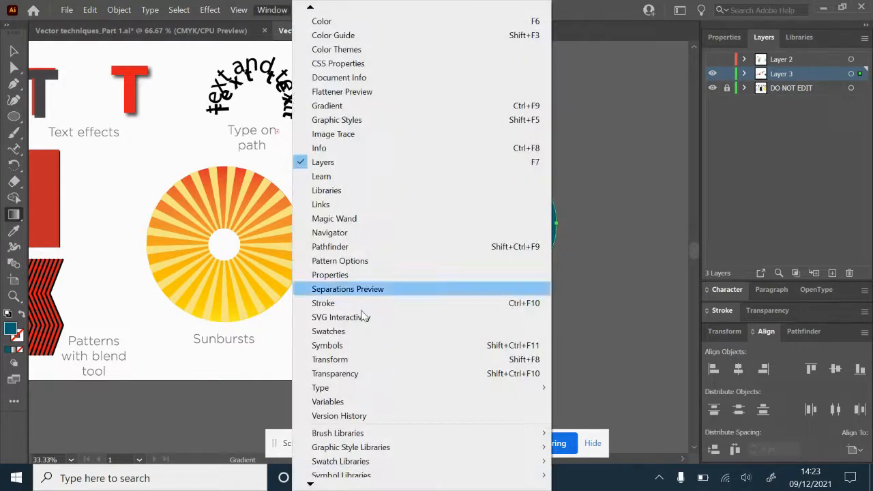
{"action": "left_click", "coordinate": [336, 108]}
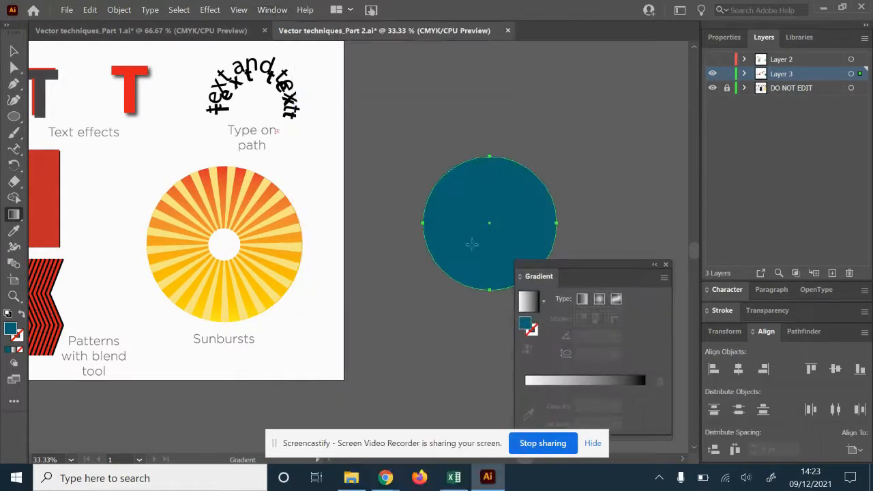
{"action": "left_click", "coordinate": [544, 301]}
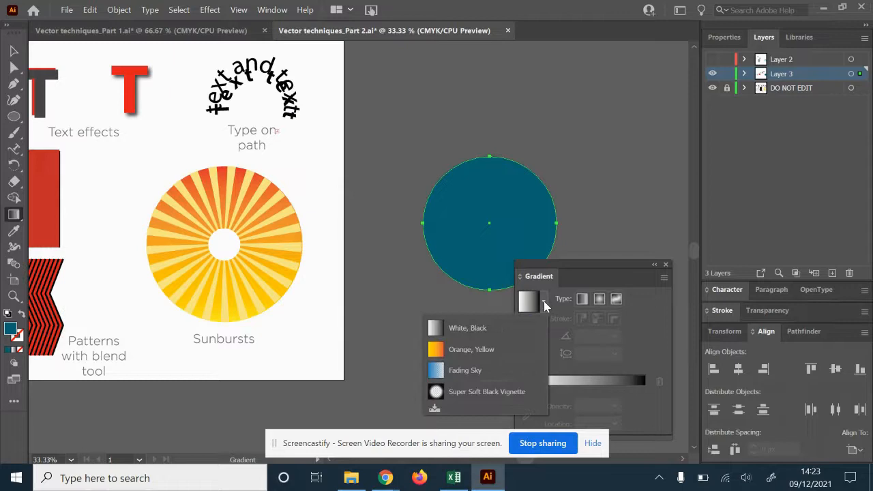
{"action": "left_click", "coordinate": [476, 350]}
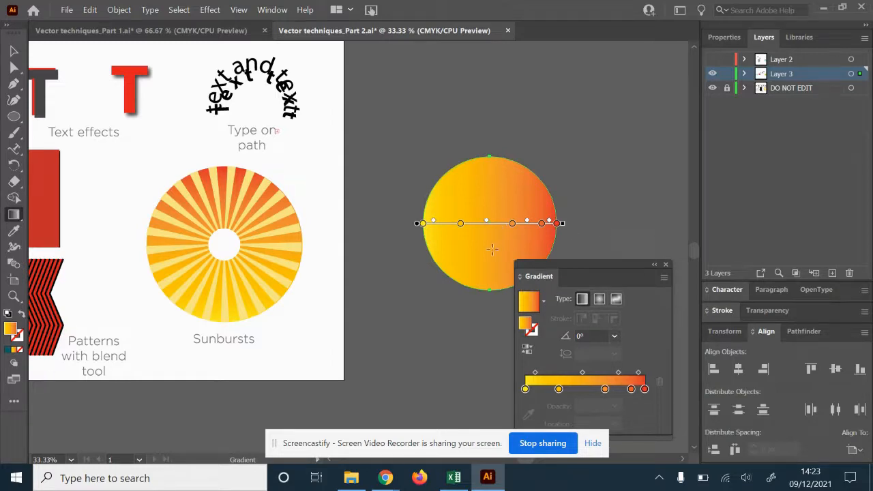
{"action": "left_click", "coordinate": [544, 302]}
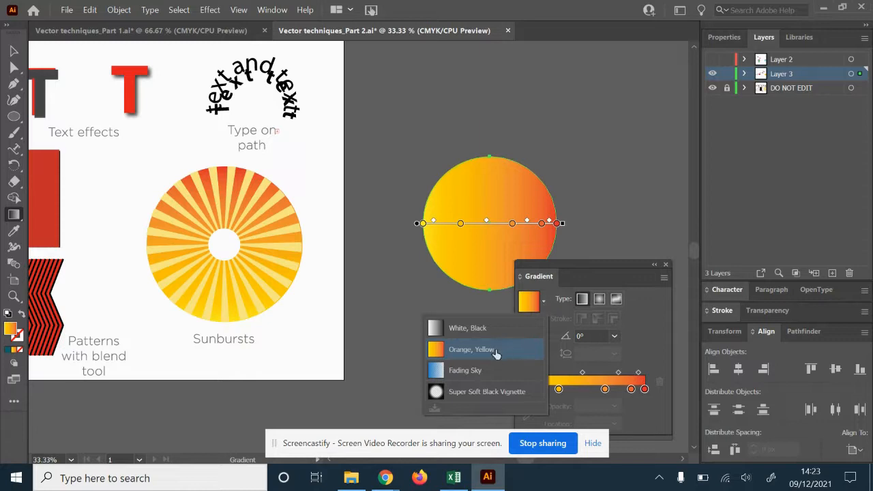
{"action": "left_click", "coordinate": [570, 279]}
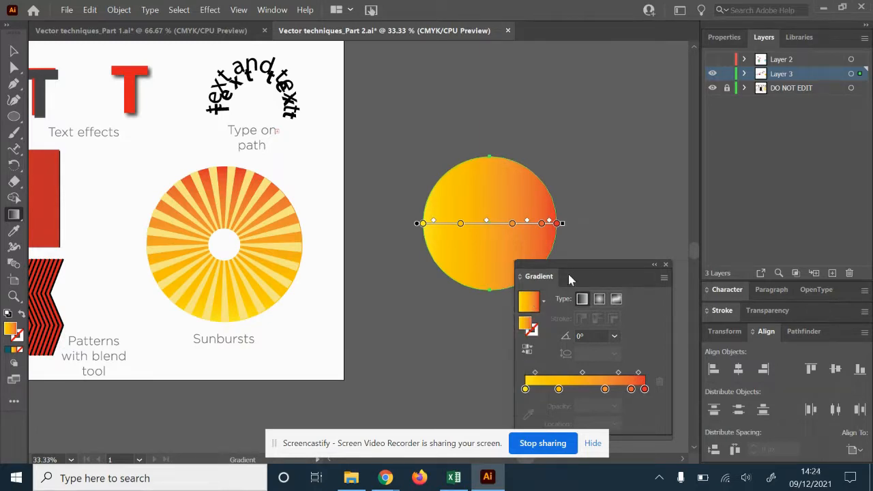
{"action": "left_click", "coordinate": [666, 265]}
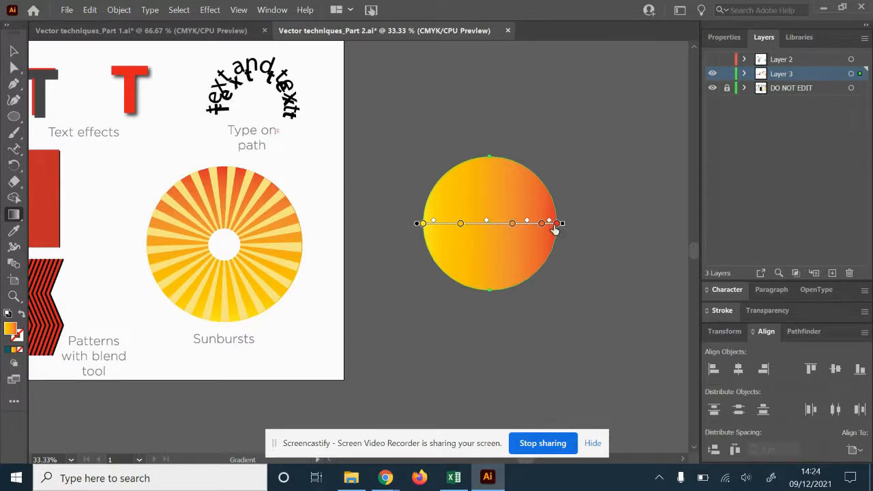
- Remove the gradient's red end stop and run the gradient vertically across the circle, from yellow at its bottom to orange at its top
{"action": "left_click_drag", "start_coordinate": [563, 226], "coordinate": [539, 223]}
{"action": "mouse_move", "coordinate": [539, 176]}
{"action": "left_mouse_down"}
{"action": "mouse_move", "coordinate": [495, 225]}
{"action": "mouse_move", "coordinate": [558, 223]}
{"action": "mouse_move", "coordinate": [507, 120]}
{"action": "mouse_move", "coordinate": [424, 136]}
{"action": "left_mouse_up"}
{"action": "key", "text": "Delete"}
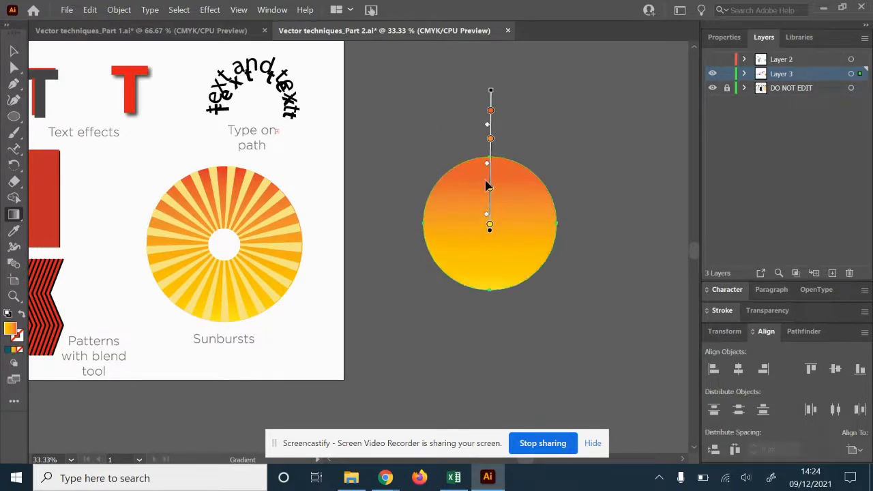
{"action": "left_click_drag", "start_coordinate": [491, 176], "coordinate": [493, 242]}
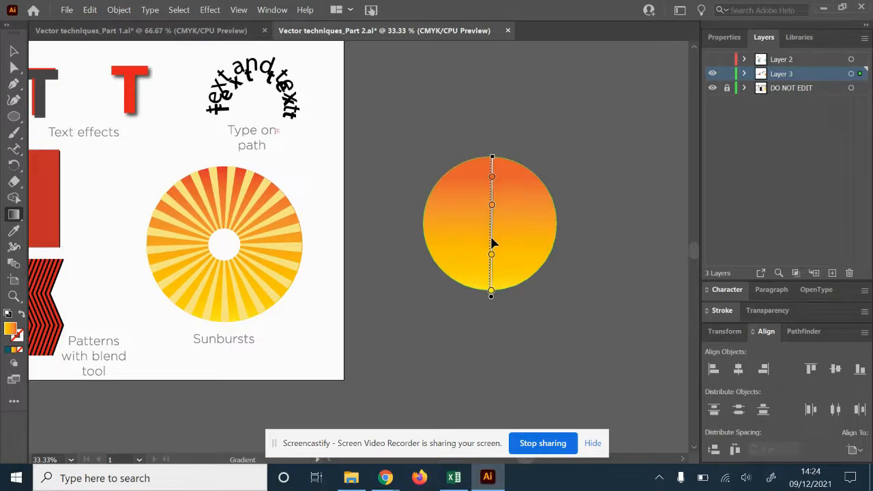
- Recolour the gradient's uppermost stop brown (C 24.71, M 66.67, Y 100, K 18.43) and show Layer 2 again
{"action": "double_click", "coordinate": [490, 179]}
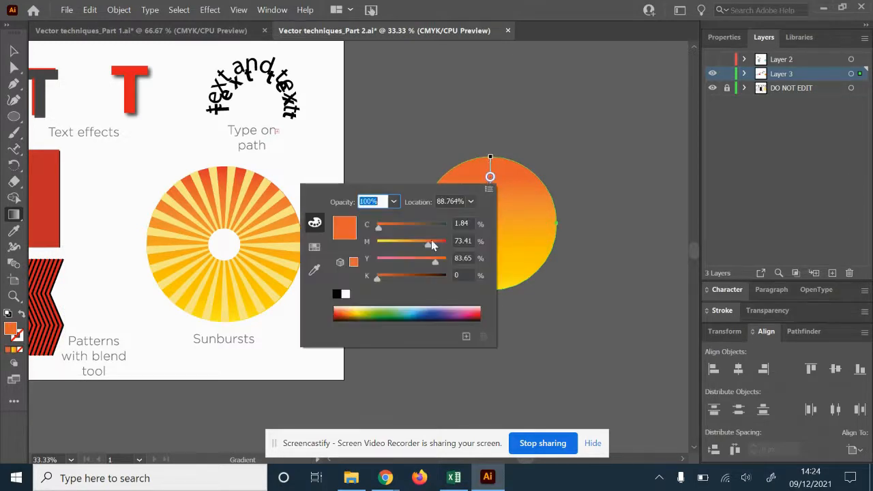
{"action": "left_click", "coordinate": [352, 311]}
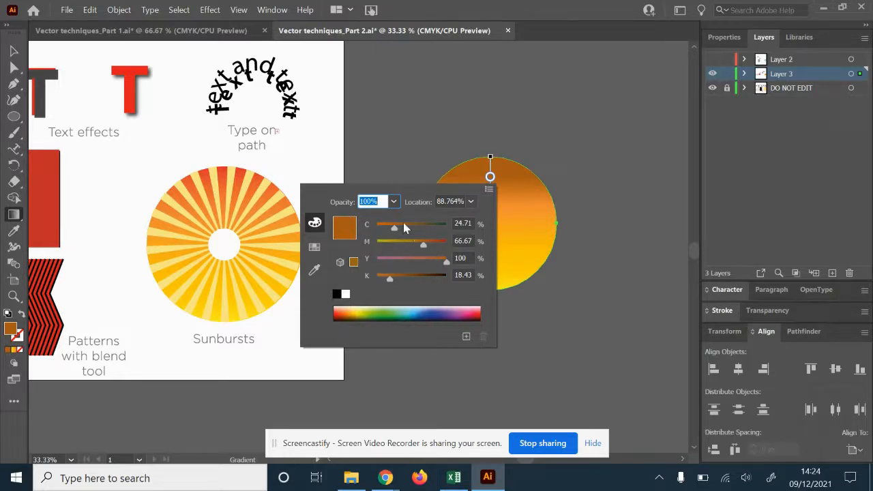
{"action": "left_click", "coordinate": [577, 136]}
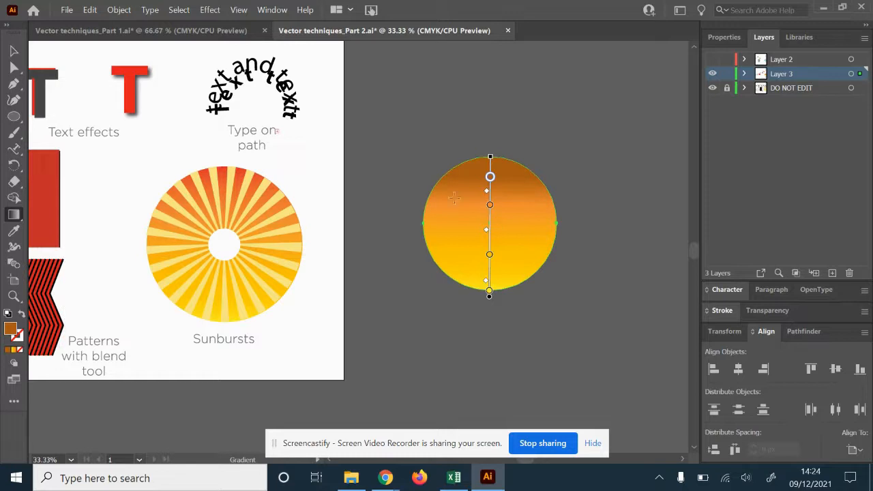
{"action": "double_click", "coordinate": [491, 178]}
{"action": "left_click", "coordinate": [176, 233]}
{"action": "key", "text": "v"}
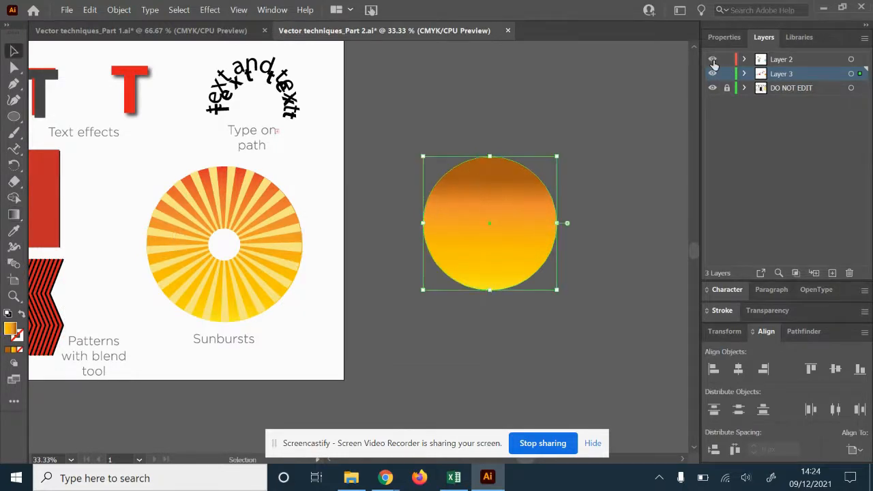
{"action": "left_click", "coordinate": [713, 60]}
{"action": "left_click", "coordinate": [635, 208]}
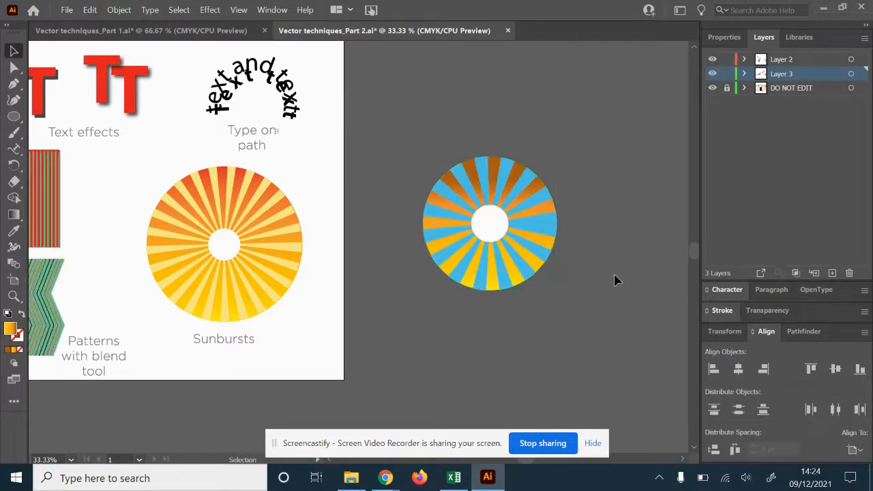
- Change the blue sunburst rays' stroke colour to pale yellow (#fff4bb)
{"action": "left_click", "coordinate": [526, 228]}
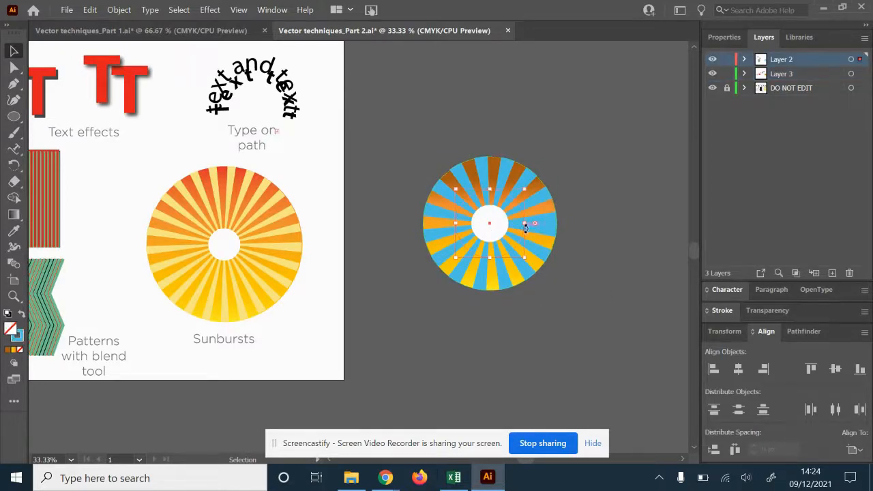
{"action": "double_click", "coordinate": [18, 335]}
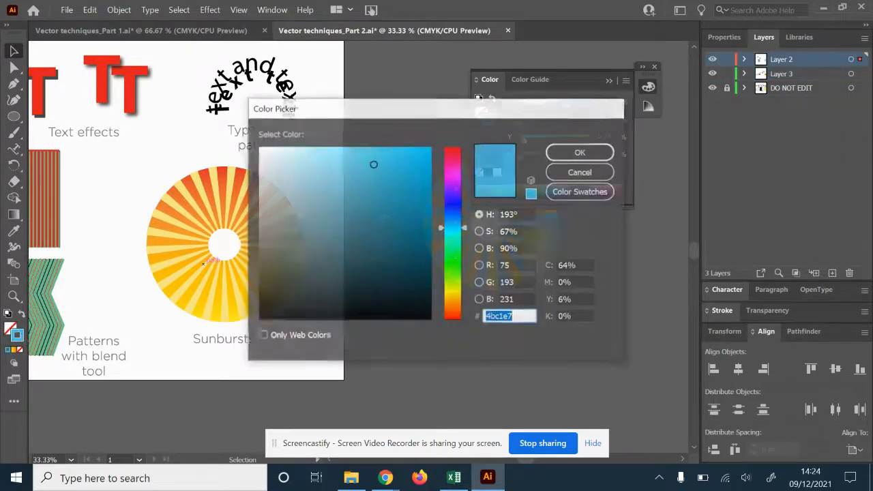
{"action": "left_click", "coordinate": [453, 292]}
{"action": "left_click", "coordinate": [305, 145]}
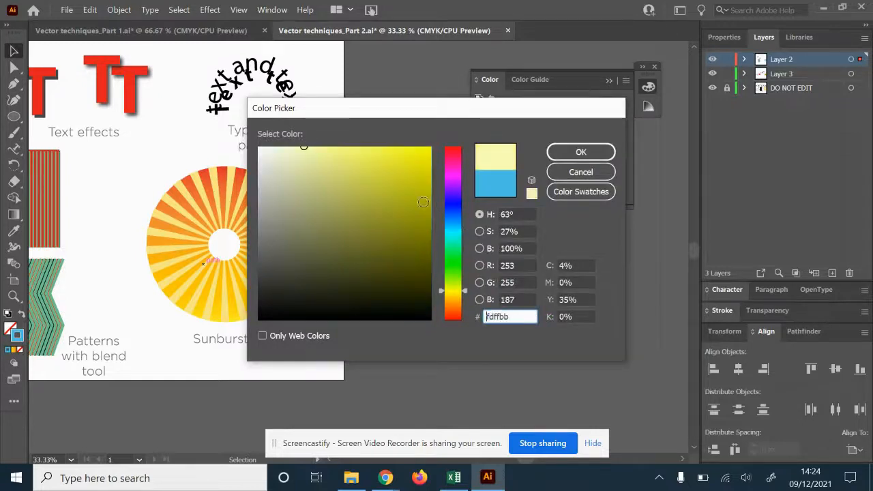
{"action": "left_click", "coordinate": [453, 298]}
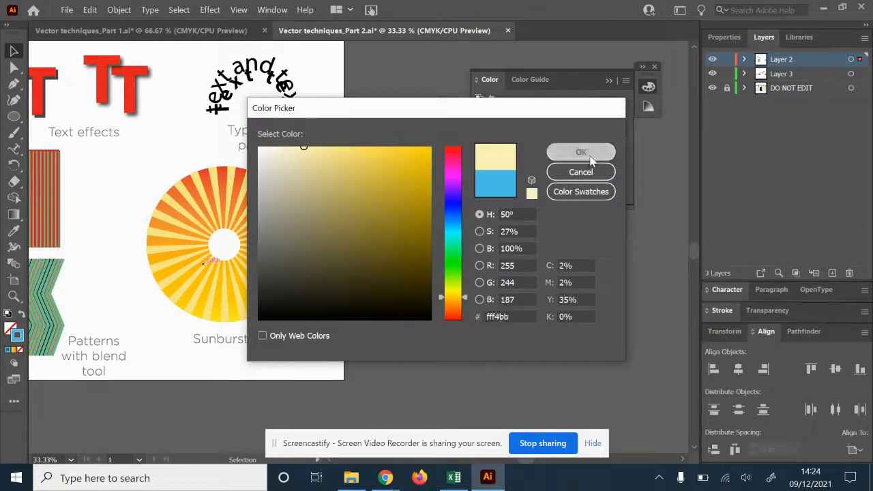
{"action": "left_click", "coordinate": [581, 151]}
{"action": "scroll", "coordinate": [548, 311], "scroll_direction": "right", "scroll_amount": 5}
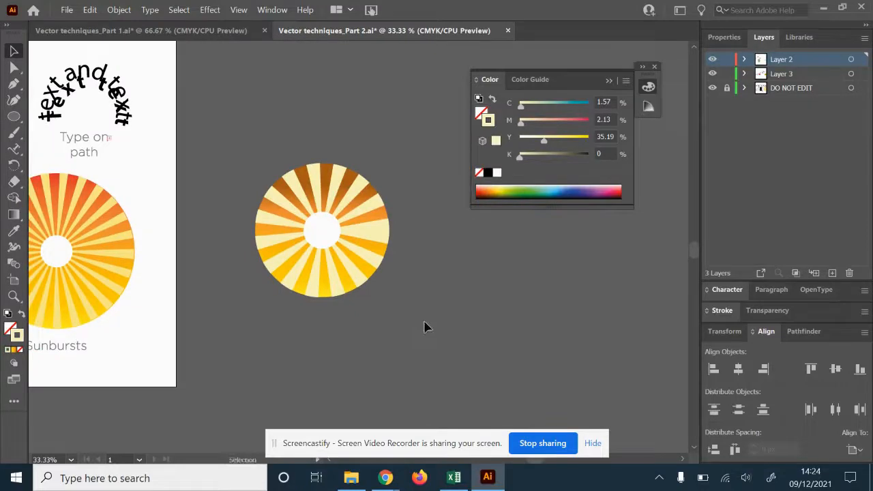